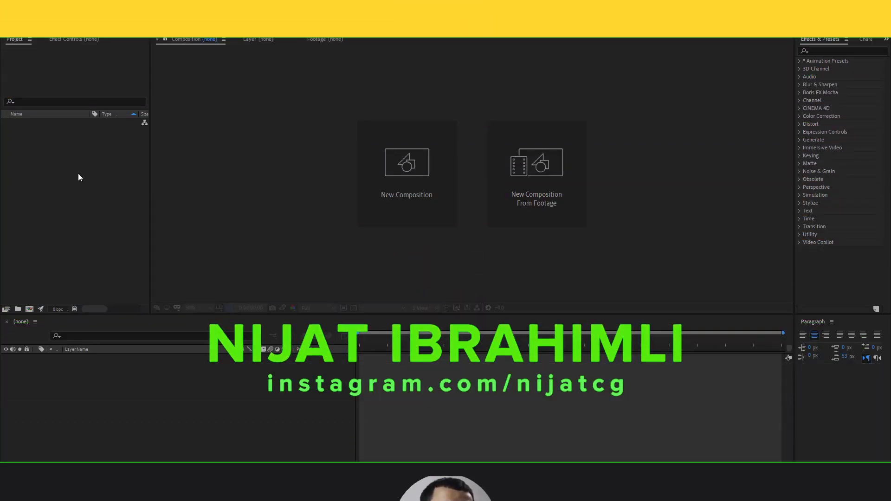
# Import the Character_Main and Office Illustrator files together as Composition - Retain Layer Sizes
pyautogui.rightClick(53, 146)
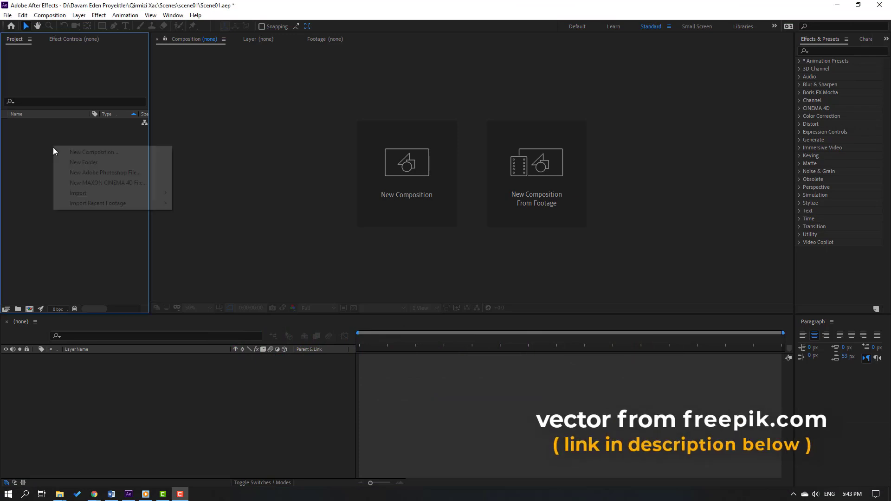
pyautogui.moveTo(74, 192)
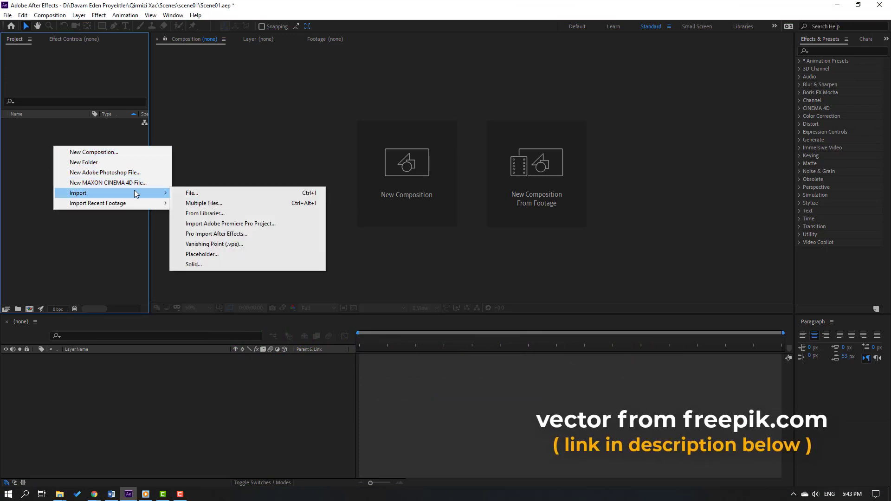
pyautogui.click(229, 188)
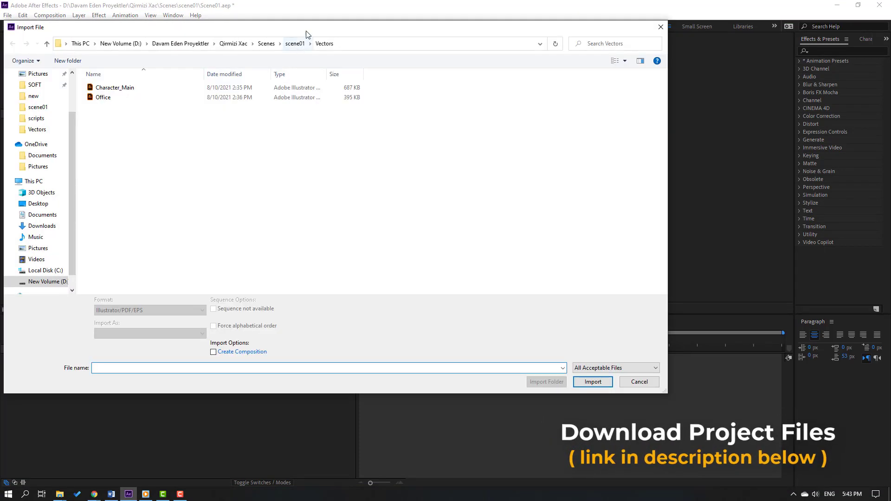
pyautogui.click(215, 116)
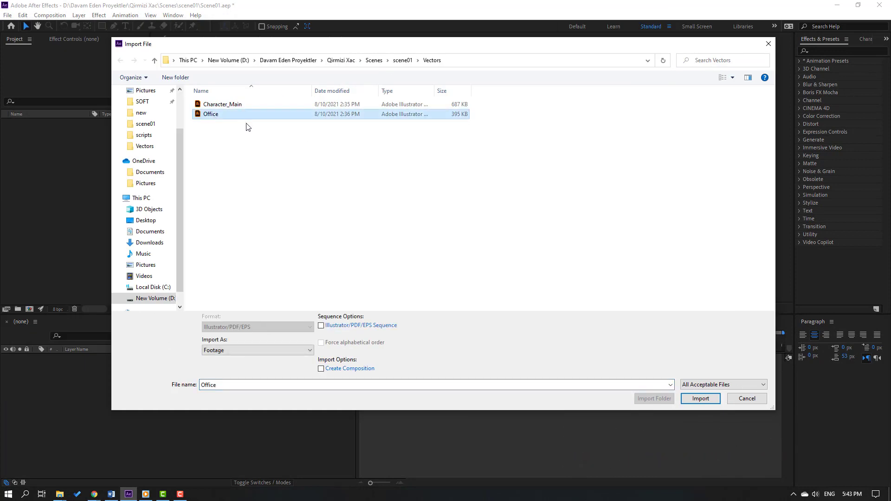
pyautogui.keyDown('shift'); pyautogui.click(226, 109); pyautogui.keyUp('shift')
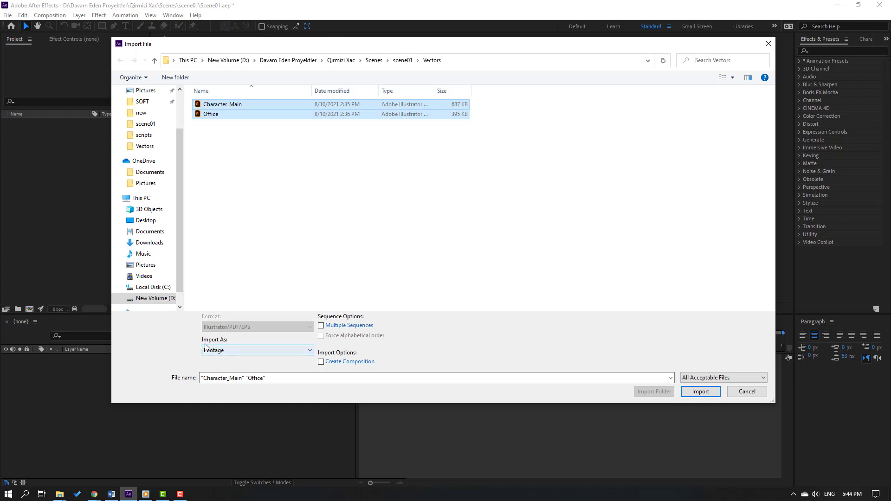
pyautogui.click(247, 351)
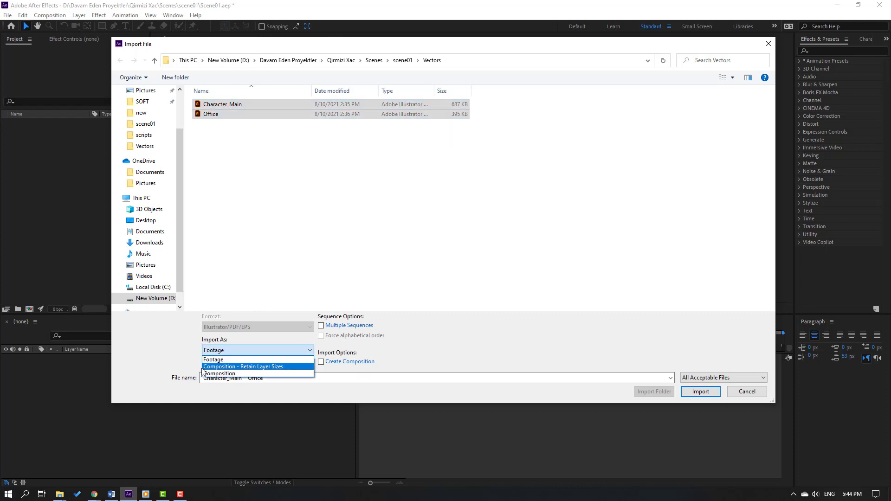
pyautogui.click(284, 368)
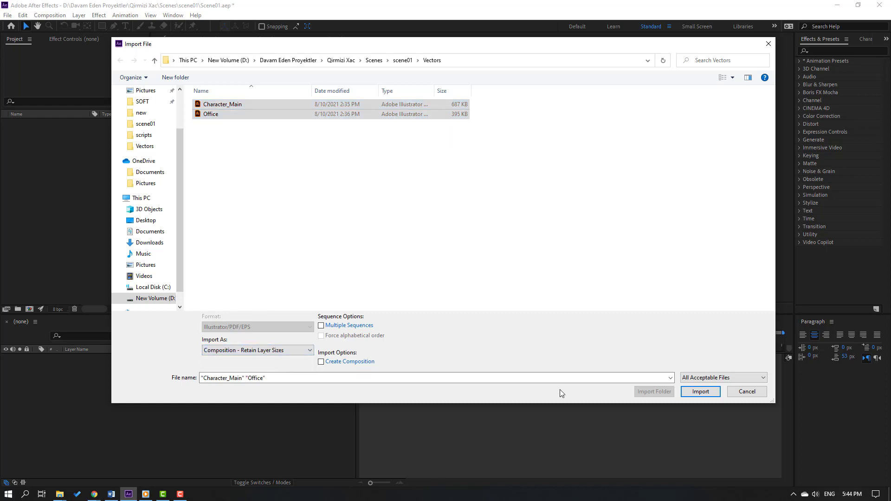
pyautogui.click(713, 395)
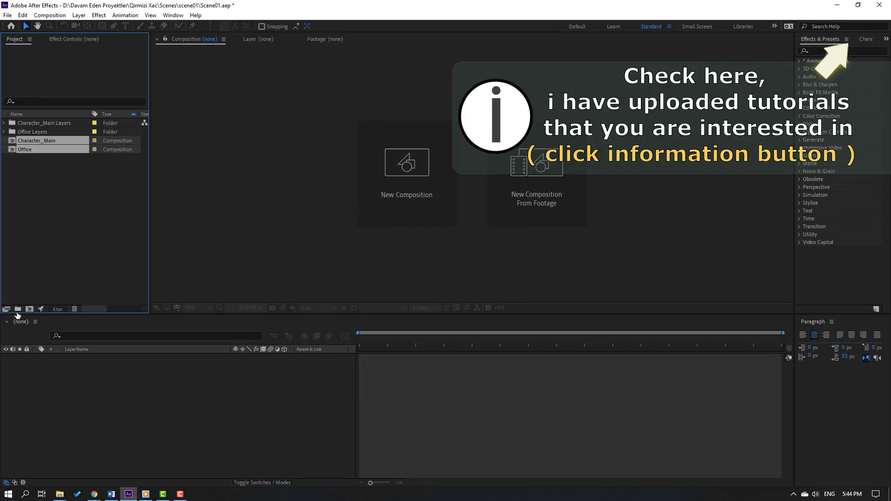
# Create a project folder named Trash and move the Character_Main Layers and Office Layers folders into it
pyautogui.click(17, 309)
pyautogui.write('Trash')
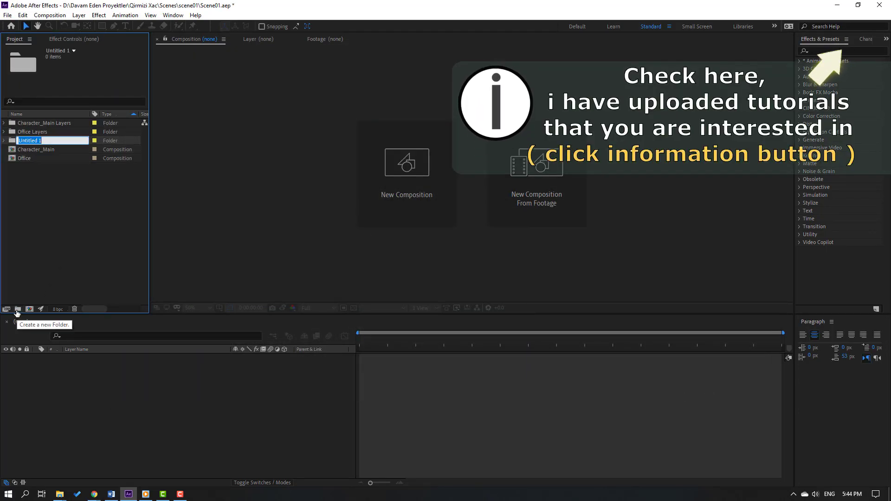
pyautogui.click(74, 269)
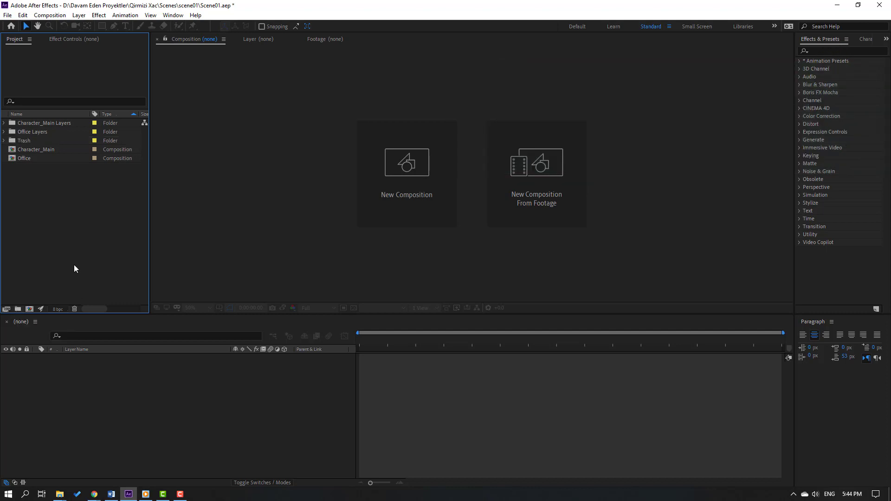
pyautogui.click(32, 134)
pyautogui.keyDown('shift'); pyautogui.click(43, 121); pyautogui.keyUp('shift')
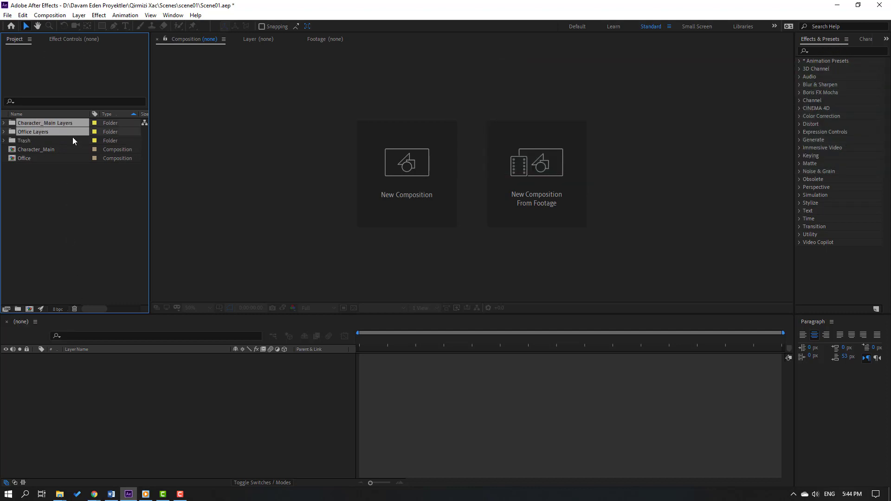
pyautogui.moveTo(31, 124); pyautogui.dragTo(27, 140)
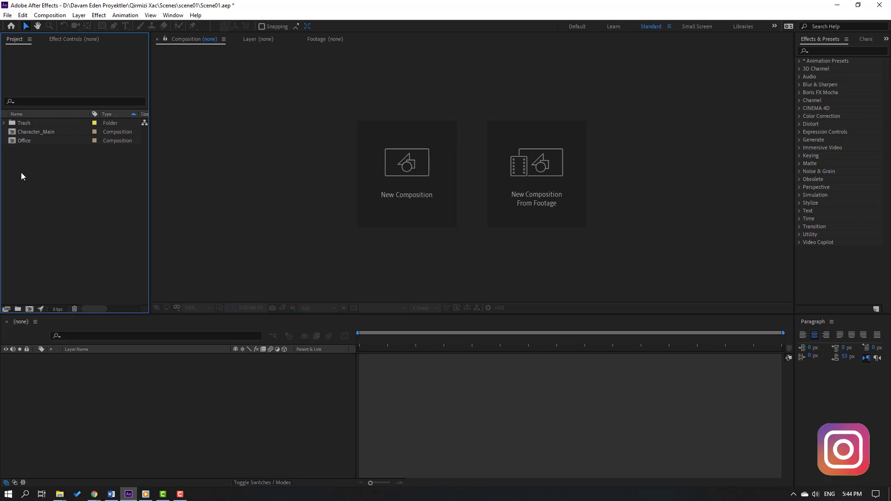
# Rename the Office composition as MAIN and open it
pyautogui.click(19, 141)
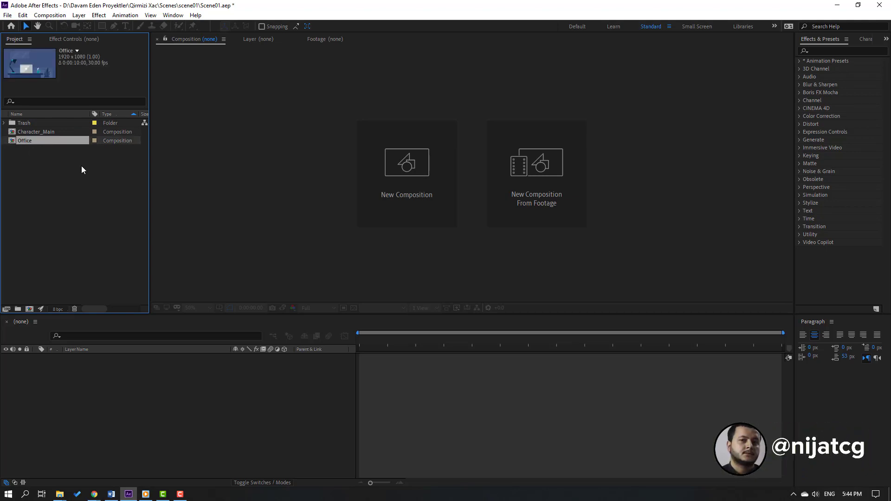
pyautogui.press('Return')
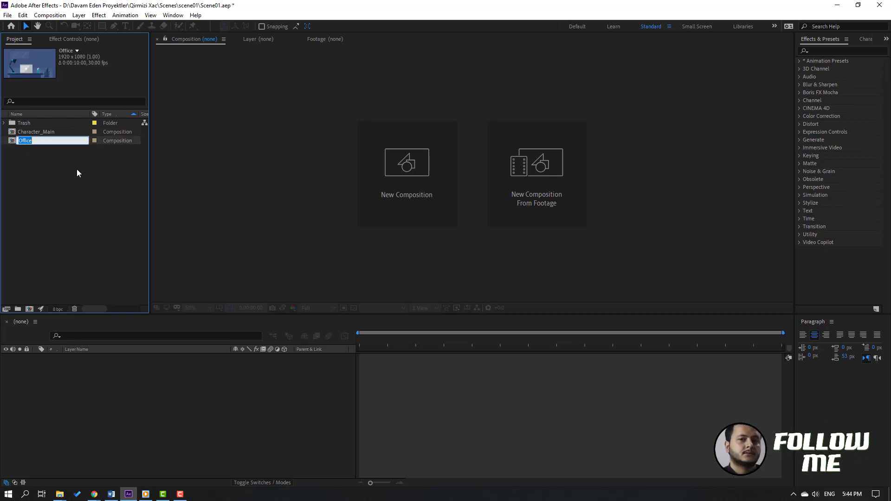
pyautogui.write('MAIN')
pyautogui.press('Return')
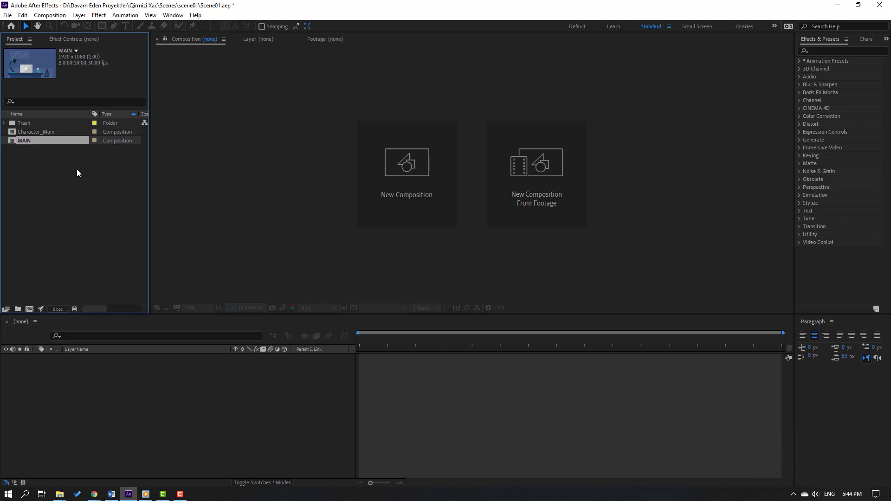
pyautogui.doubleClick(21, 143)
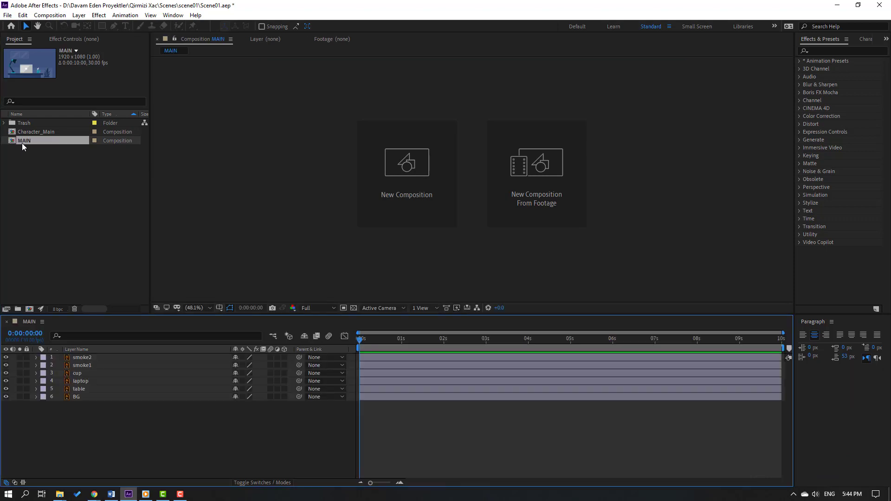
# Add the Character_Main composition to MAIN as a layer between the table and BG layers
pyautogui.click(47, 132)
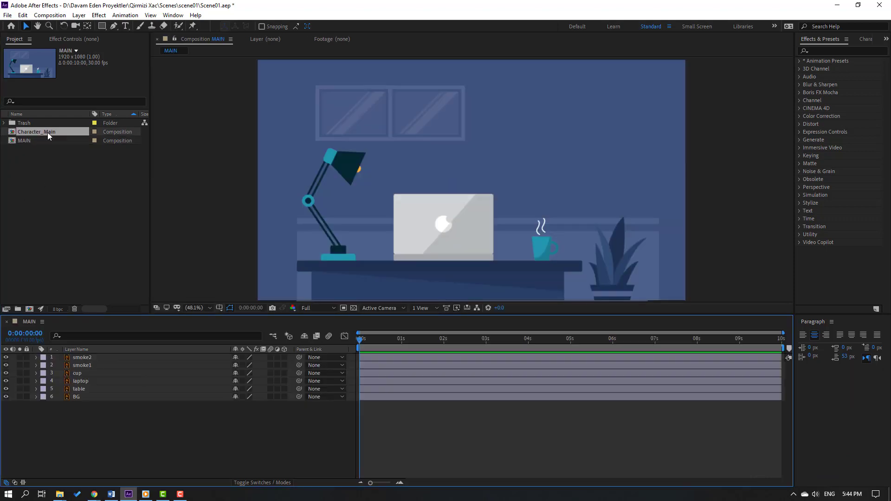
pyautogui.moveTo(43, 134); pyautogui.dragTo(135, 396)
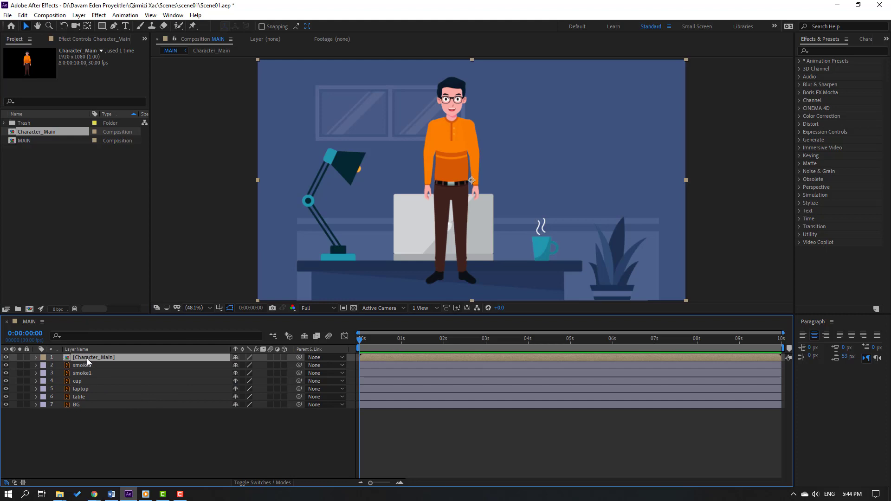
pyautogui.moveTo(89, 362); pyautogui.dragTo(88, 399)
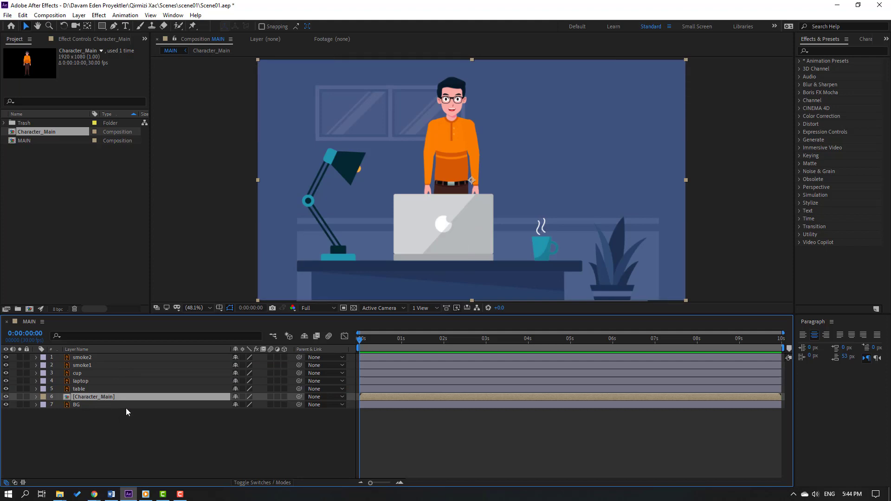
# Scale the Character_Main layer to 191% and position the character behind the laptop so he appears seated at the desk
pyautogui.press('s')
pyautogui.moveTo(247, 405); pyautogui.dragTo(321, 390)
pyautogui.moveTo(434, 102); pyautogui.dragTo(472, 239)
pyautogui.moveTo(245, 405); pyautogui.dragTo(210, 407)
pyautogui.moveTo(480, 236)
pyautogui.mouseDown()
pyautogui.moveTo(471, 226)
pyautogui.moveTo(464, 232)
pyautogui.mouseUp()
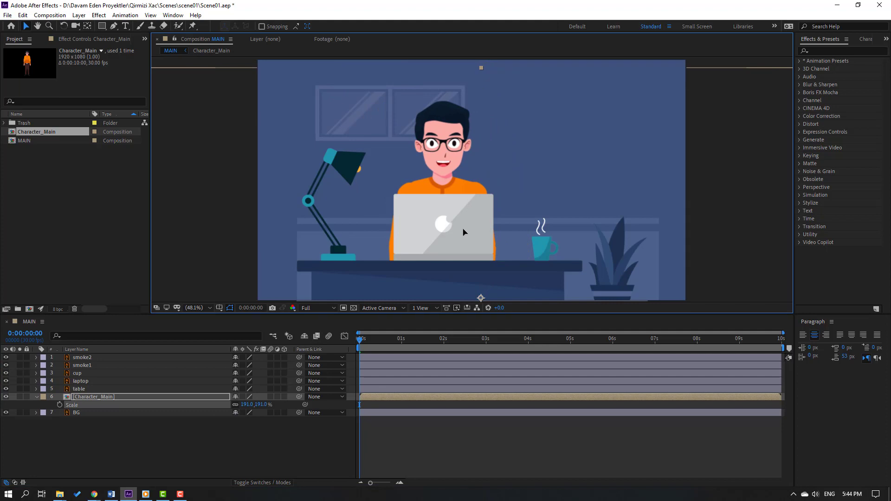
# Scale the laptop layer to 81% and move it down onto the tabletop in front of the character
pyautogui.click(82, 381)
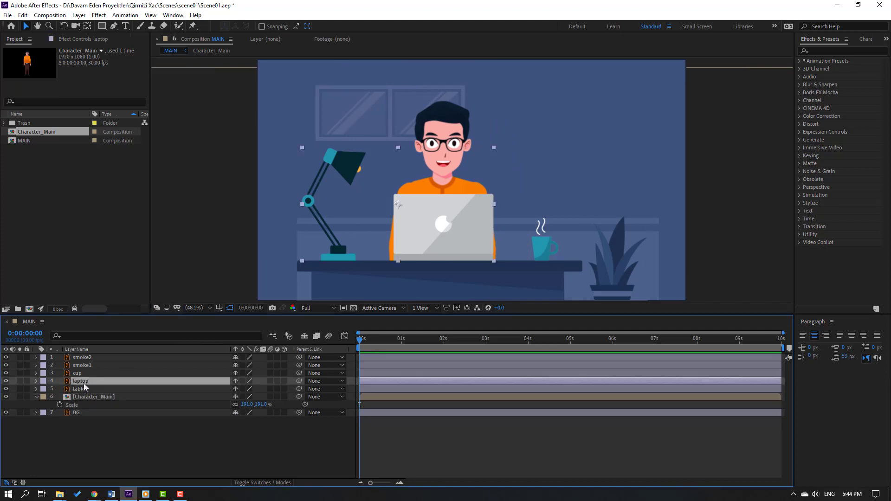
pyautogui.press('s')
pyautogui.moveTo(248, 394); pyautogui.dragTo(238, 394)
pyautogui.scroll(1, 392, 227)
pyautogui.scroll(2, 393, 227)
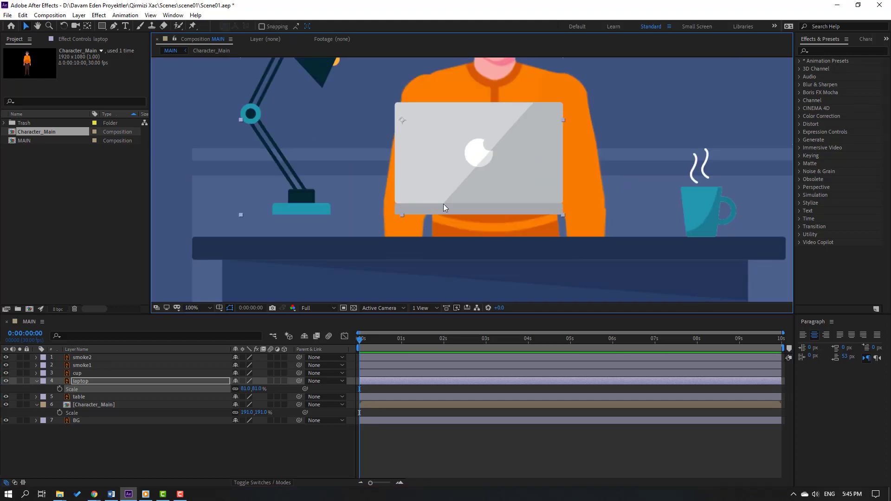
pyautogui.moveTo(444, 204); pyautogui.dragTo(485, 213)
pyautogui.scroll(-2, 485, 212)
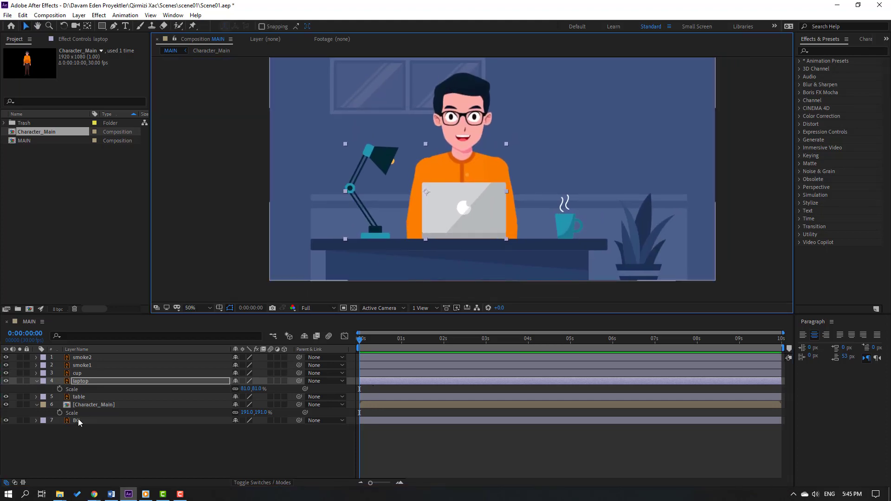
# Set the Character_Main layer's scale to 180%, lower the character slightly behind the laptop, and collapse the open layer properties
pyautogui.click(116, 405)
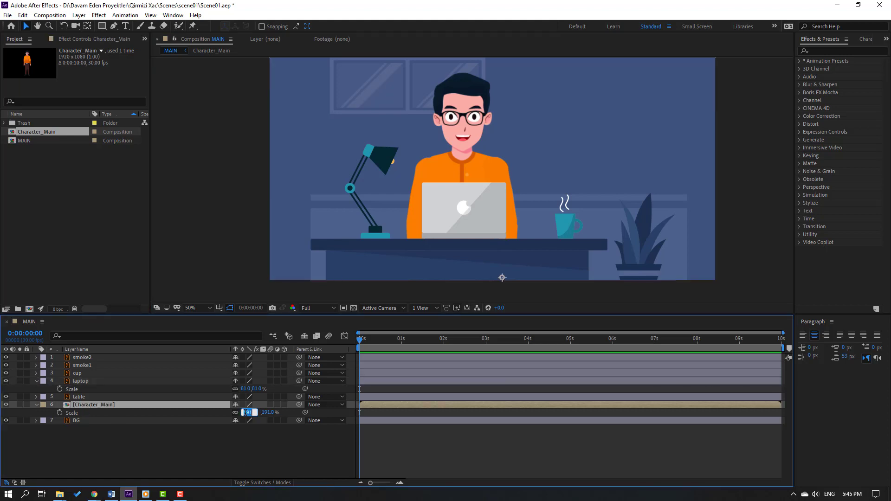
pyautogui.click(245, 413)
pyautogui.write('180')
pyautogui.press('Return')
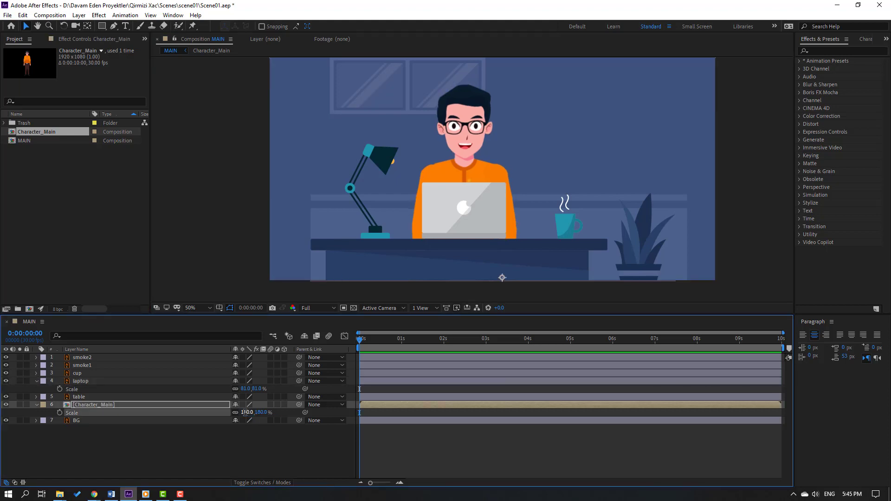
pyautogui.moveTo(480, 163); pyautogui.dragTo(478, 170)
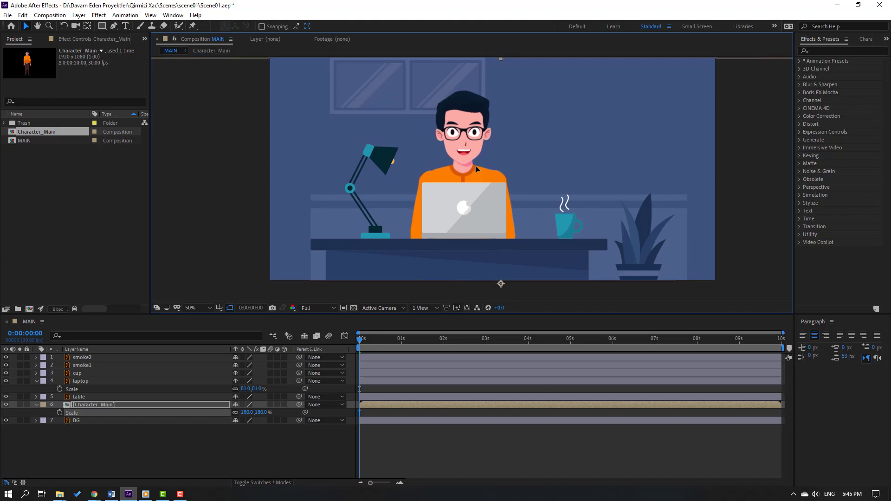
pyautogui.click(37, 405)
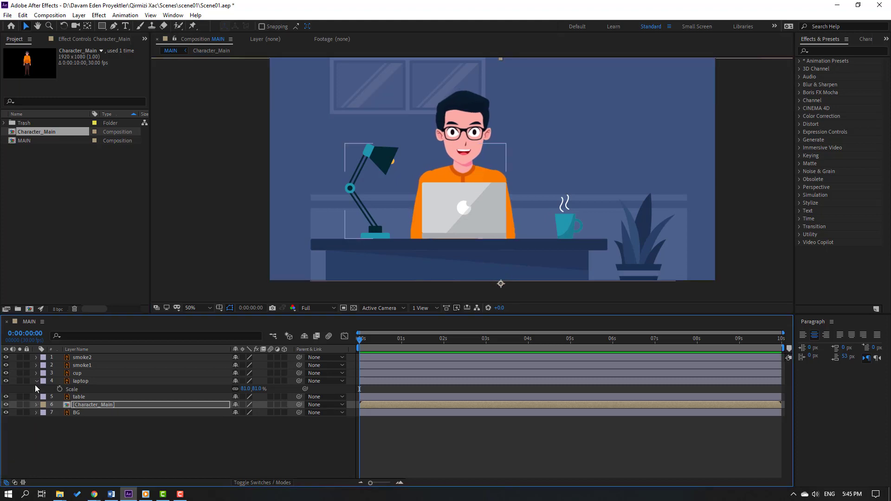
pyautogui.click(36, 382)
pyautogui.click(84, 454)
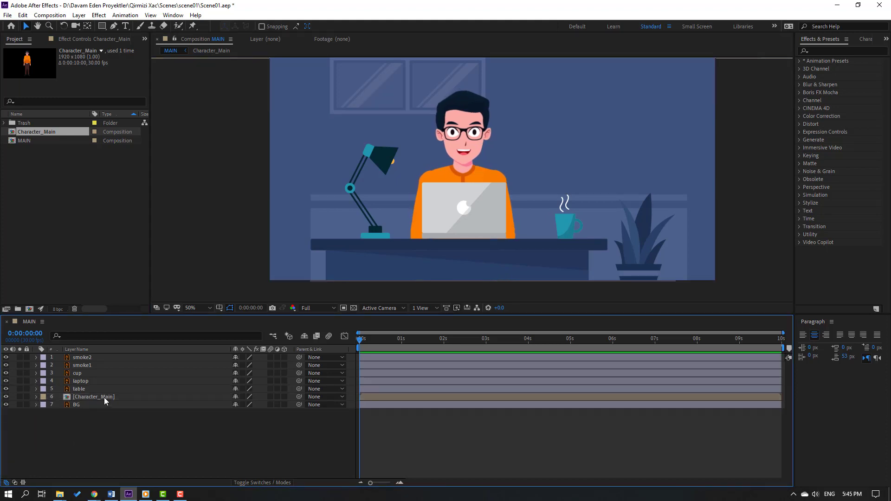
# Open the Character_Main composition and turn on continuous rasterization for all its layers
pyautogui.doubleClick(105, 398)
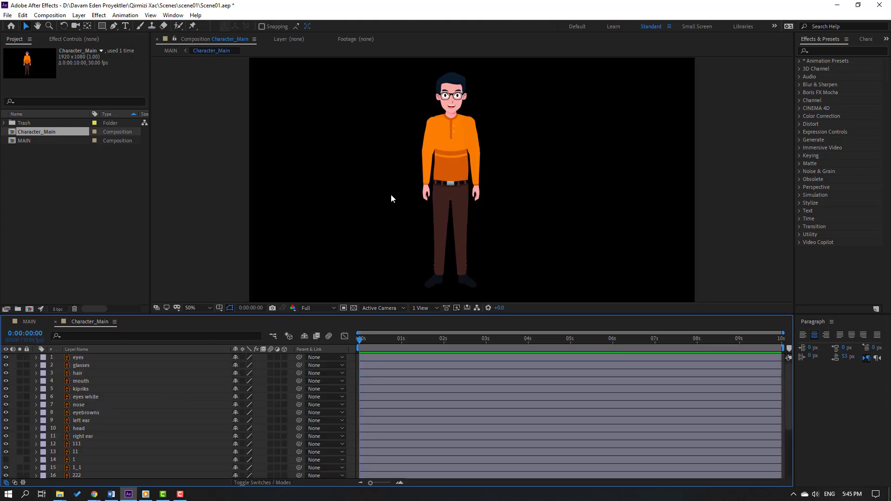
pyautogui.scroll(6, 408, 150)
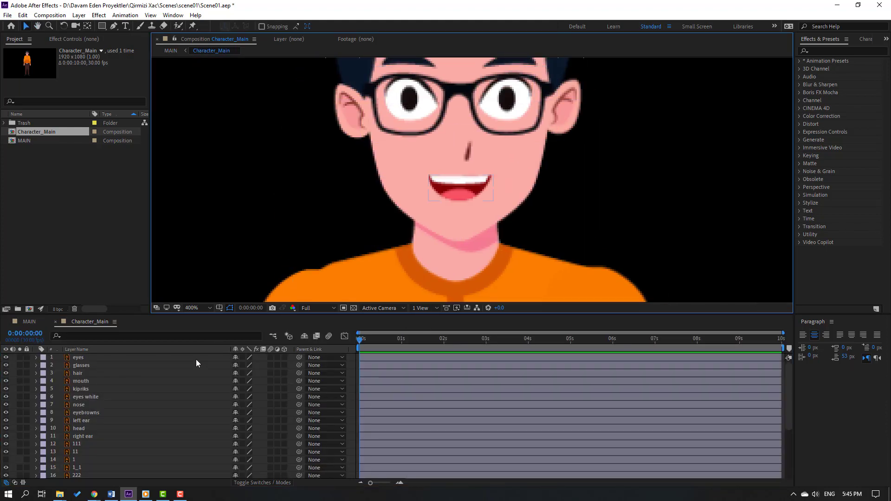
pyautogui.hotkey('ctrl', 'a')
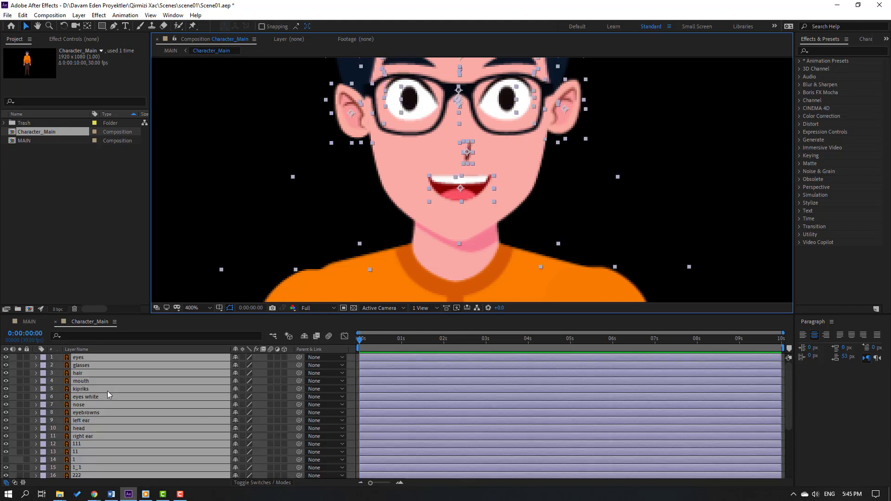
pyautogui.click(242, 357)
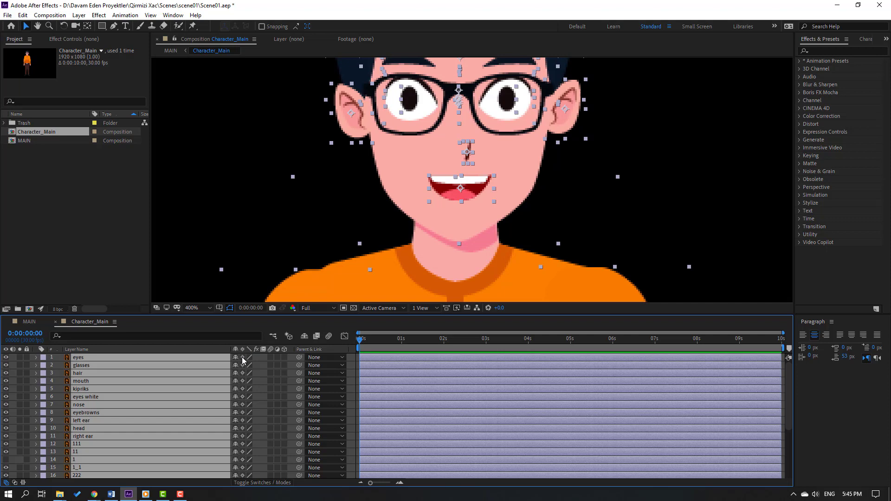
# In the MAIN composition, turn on continuous rasterization for the Character_Main layer so the character's face stays sharp
pyautogui.click(26, 324)
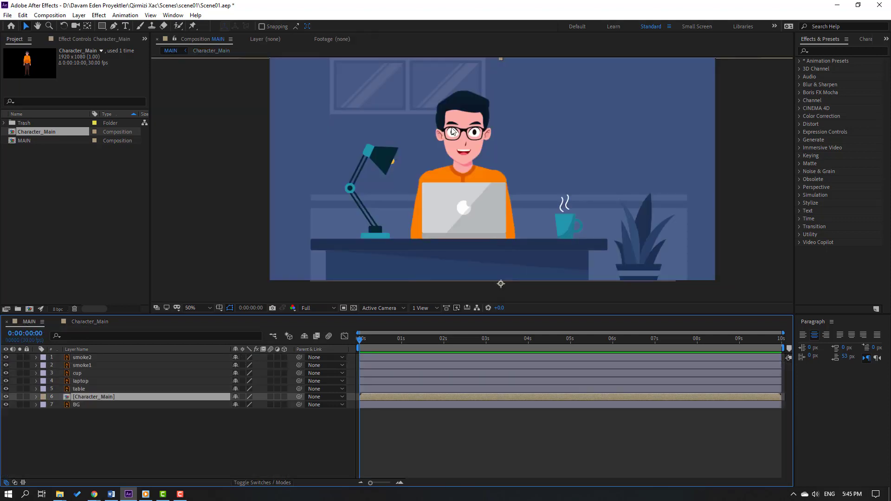
pyautogui.scroll(5, 437, 221)
pyautogui.scroll(5, 437, 221)
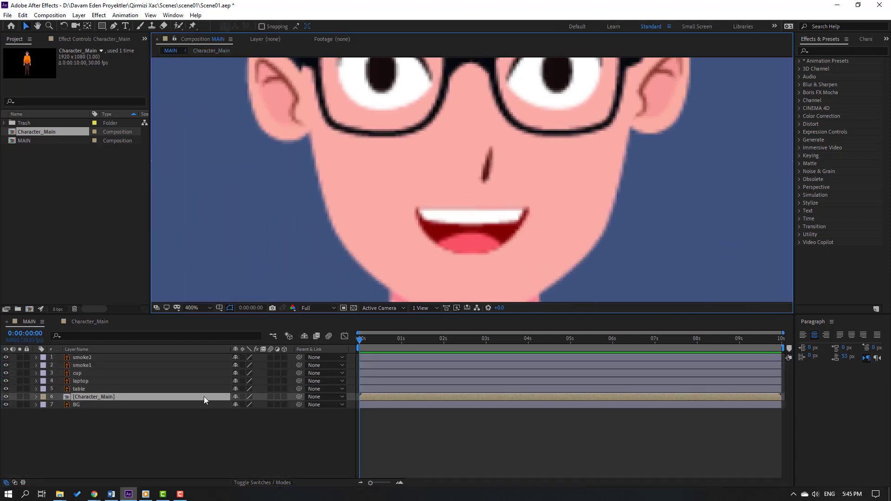
pyautogui.click(99, 399)
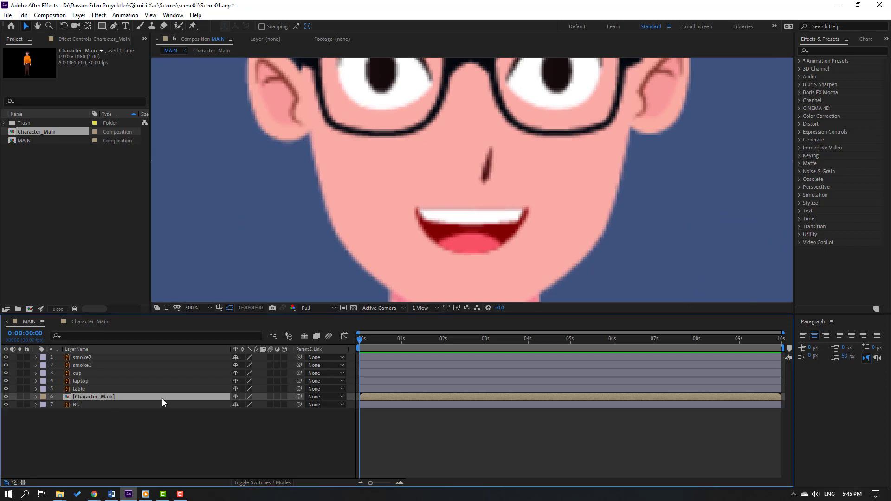
pyautogui.click(242, 398)
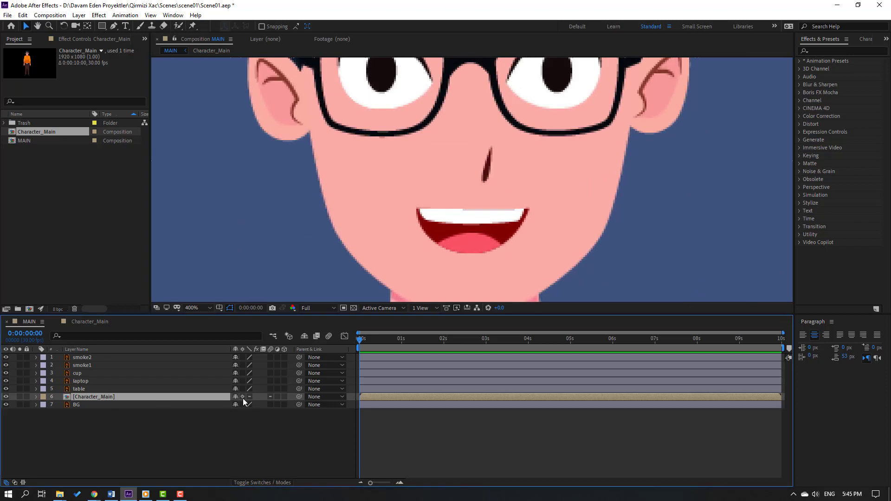
pyautogui.scroll(-3, 436, 166)
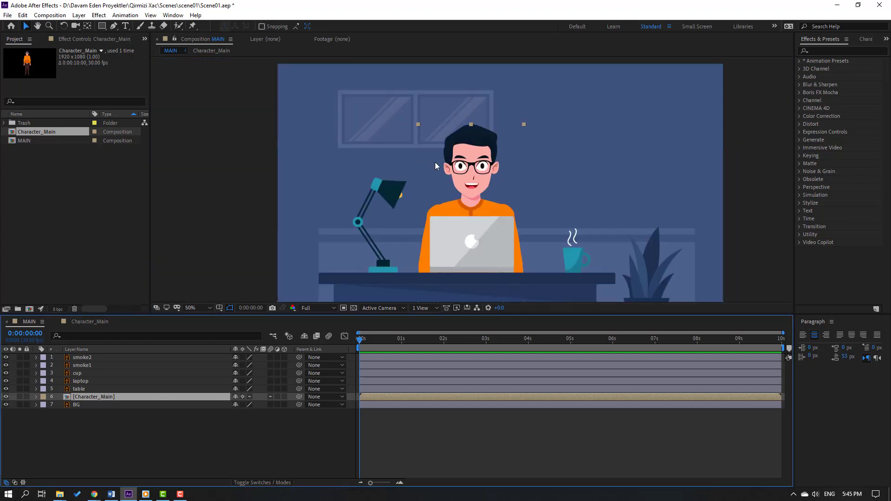
pyautogui.click(84, 418)
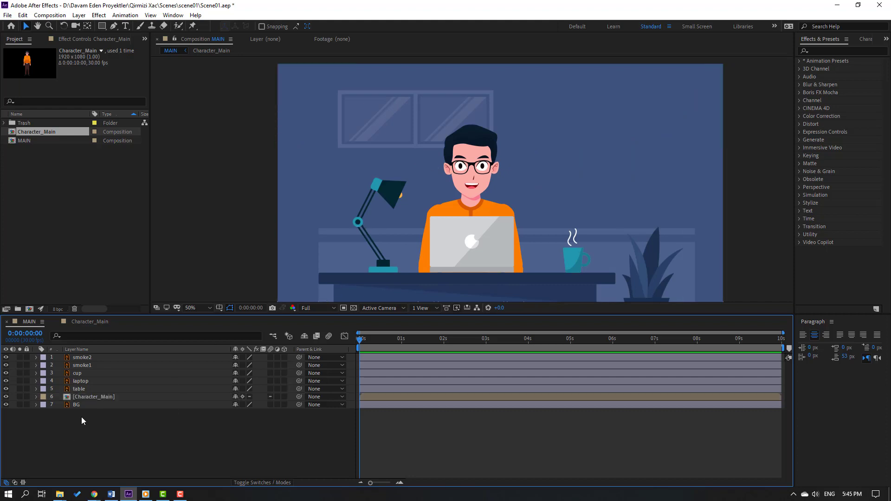
# In the Character_Main composition, pre-compose the eleven head layers from eyes to right ear into a new composition named HEAD
pyautogui.doubleClick(96, 398)
pyautogui.scroll(-4, 369, 202)
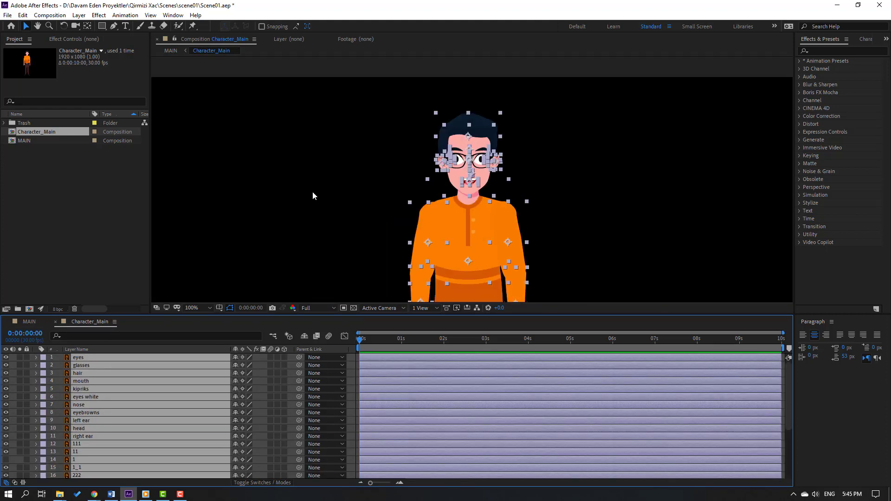
pyautogui.click(313, 191)
pyautogui.click(81, 358)
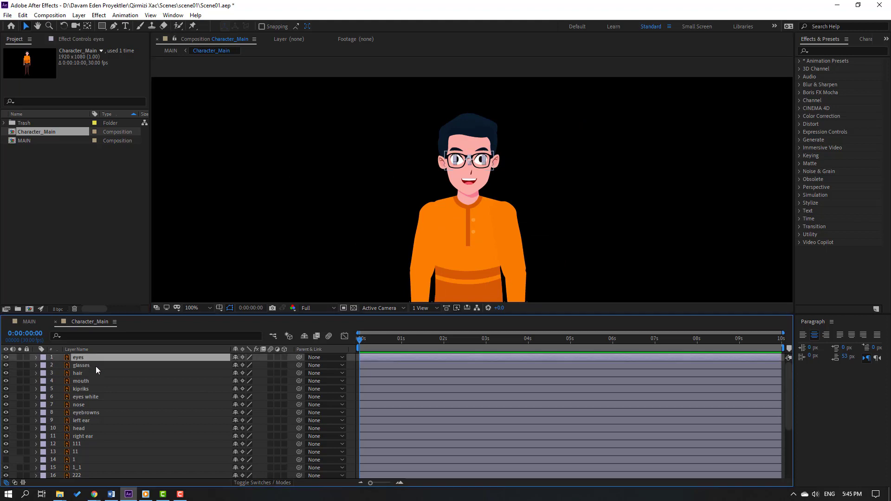
pyautogui.keyDown('ctrl'); pyautogui.click(88, 366); pyautogui.keyUp('ctrl')
pyautogui.keyDown('ctrl'); pyautogui.click(95, 374); pyautogui.keyUp('ctrl')
pyautogui.keyDown('ctrl'); pyautogui.click(107, 390); pyautogui.keyUp('ctrl')
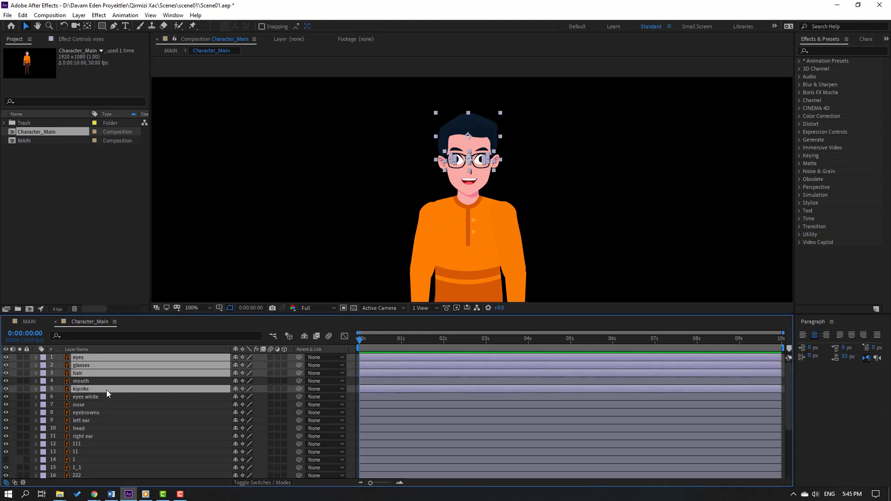
pyautogui.keyDown('ctrl'); pyautogui.click(88, 381); pyautogui.keyUp('ctrl')
pyautogui.keyDown('ctrl'); pyautogui.click(93, 398); pyautogui.keyUp('ctrl')
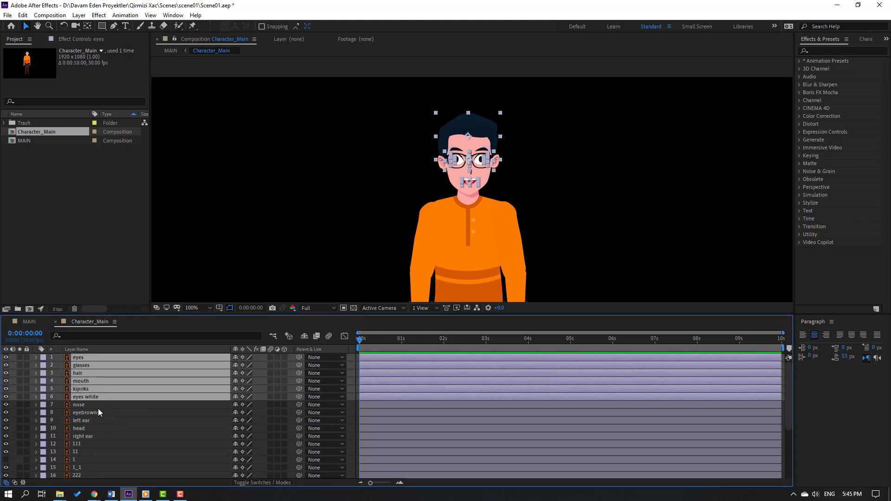
pyautogui.keyDown('ctrl'); pyautogui.click(99, 405); pyautogui.keyUp('ctrl')
pyautogui.keyDown('ctrl'); pyautogui.click(74, 414); pyautogui.keyUp('ctrl')
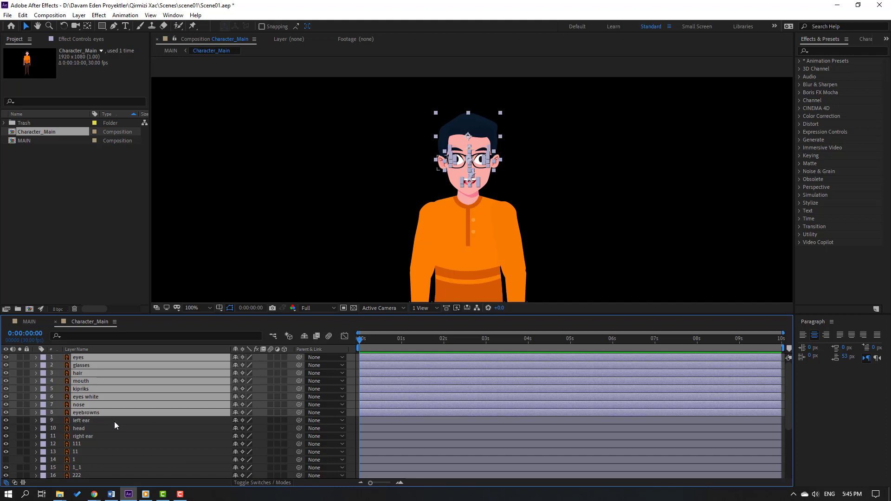
pyautogui.keyDown('ctrl'); pyautogui.click(91, 421); pyautogui.keyUp('ctrl')
pyautogui.keyDown('ctrl'); pyautogui.click(89, 429); pyautogui.keyUp('ctrl')
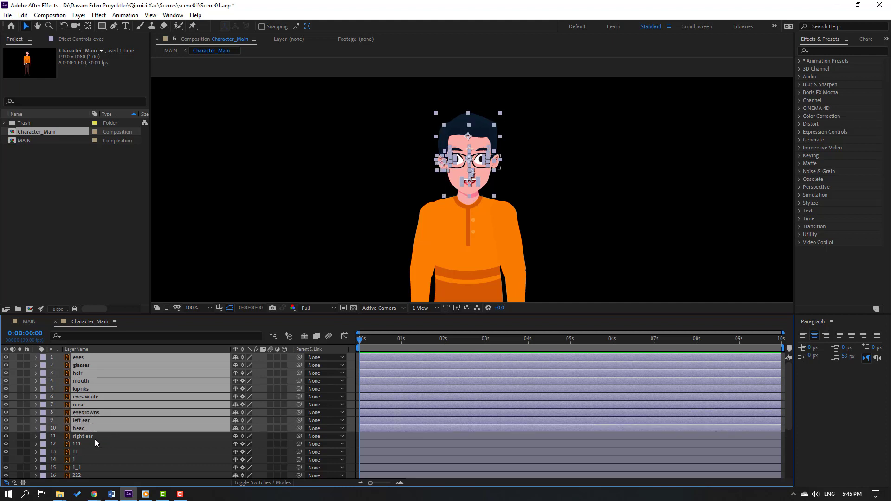
pyautogui.keyDown('ctrl'); pyautogui.click(91, 439); pyautogui.keyUp('ctrl')
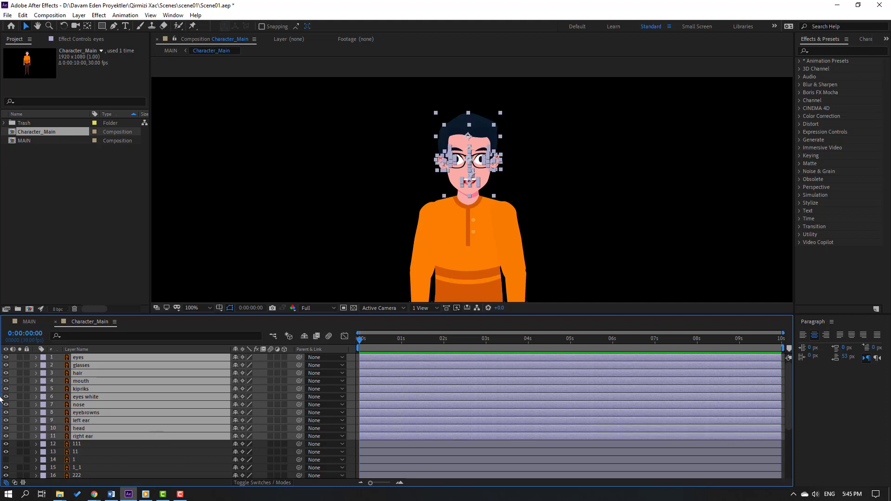
pyautogui.rightClick(122, 409)
pyautogui.click(136, 360)
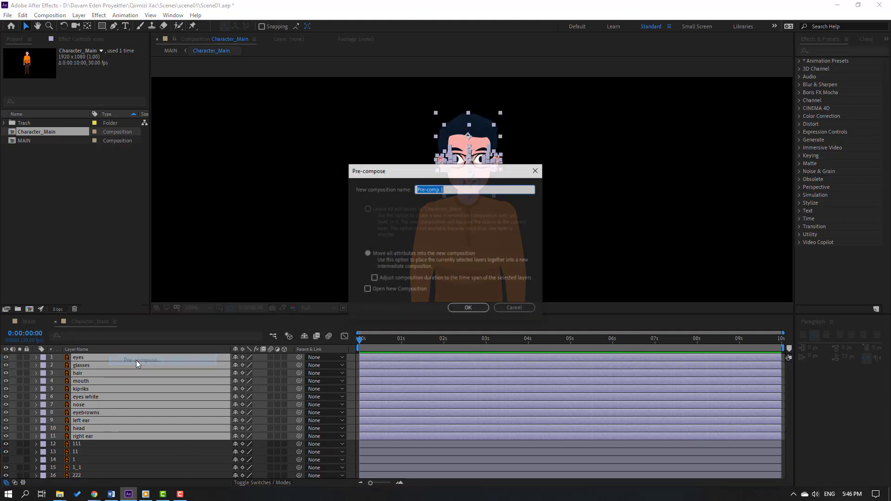
pyautogui.write('HEAD')
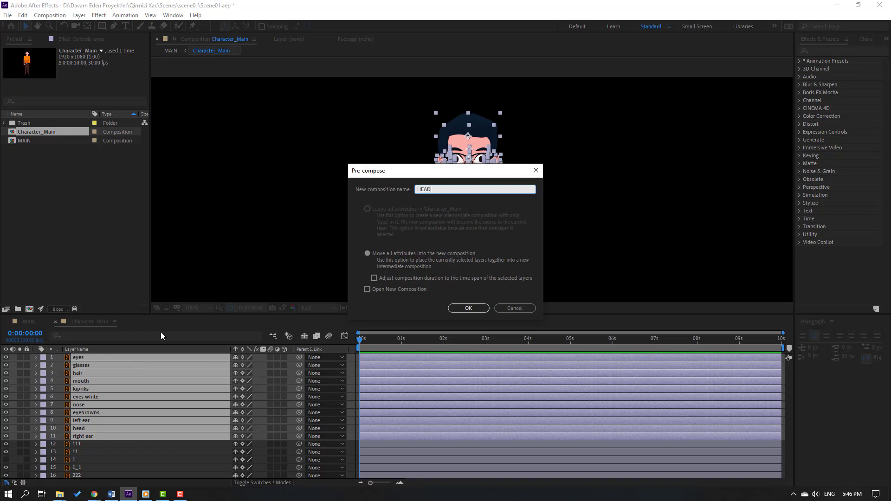
pyautogui.click(462, 309)
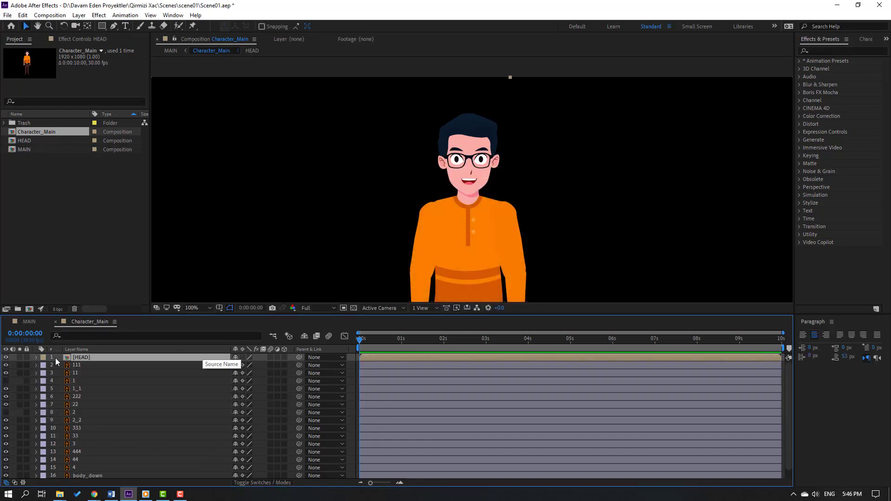
# Open the HEAD composition, add a null object, and parent all eleven face layers to it
pyautogui.doubleClick(75, 359)
pyautogui.scroll(-4, 455, 227)
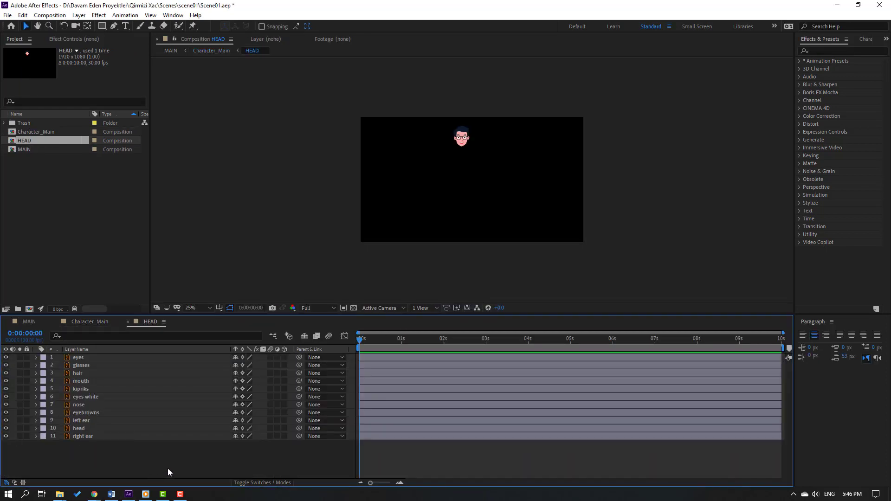
pyautogui.rightClick(108, 458)
pyautogui.moveTo(162, 359)
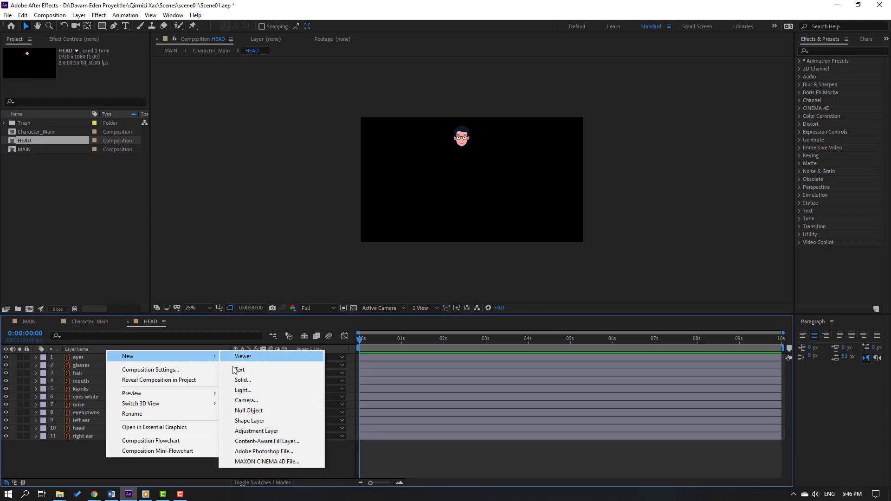
pyautogui.click(235, 411)
pyautogui.moveTo(79, 451); pyautogui.dragTo(86, 364)
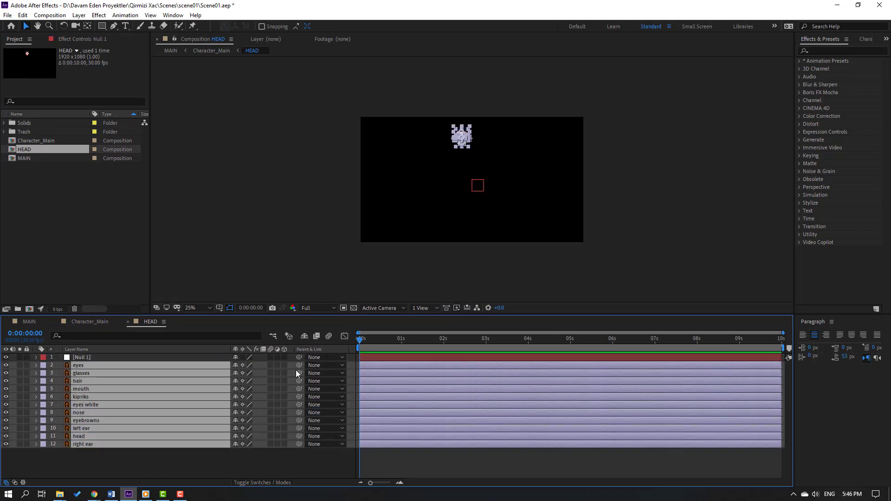
pyautogui.moveTo(297, 367); pyautogui.dragTo(84, 358)
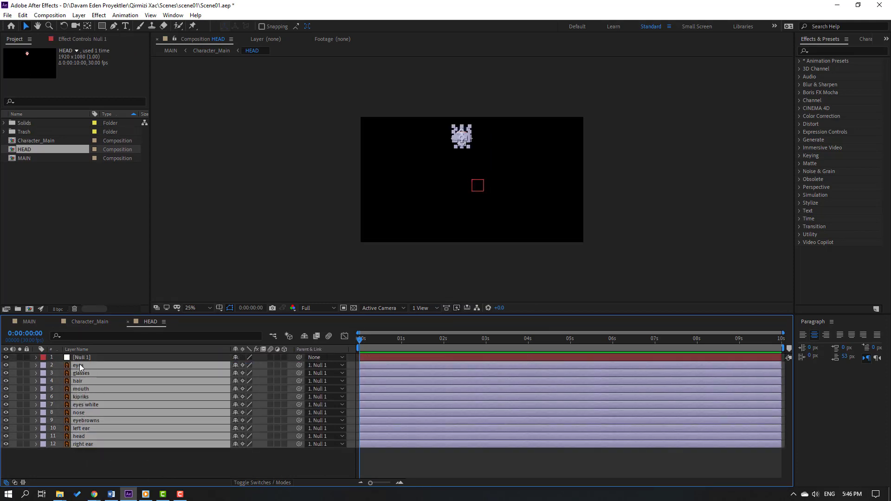
# Scale the null object to 426% and move the enlarged head to the middle of the HEAD composition
pyautogui.click(80, 359)
pyautogui.press('s')
pyautogui.moveTo(245, 365); pyautogui.dragTo(410, 353)
pyautogui.moveTo(493, 210); pyautogui.dragTo(549, 389)
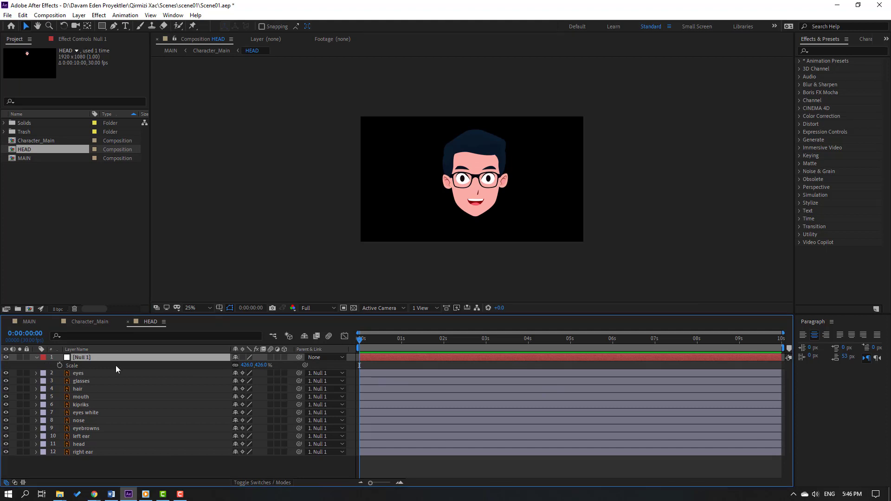
# Delete the null object from the HEAD composition
pyautogui.press('Delete')
pyautogui.press('/')
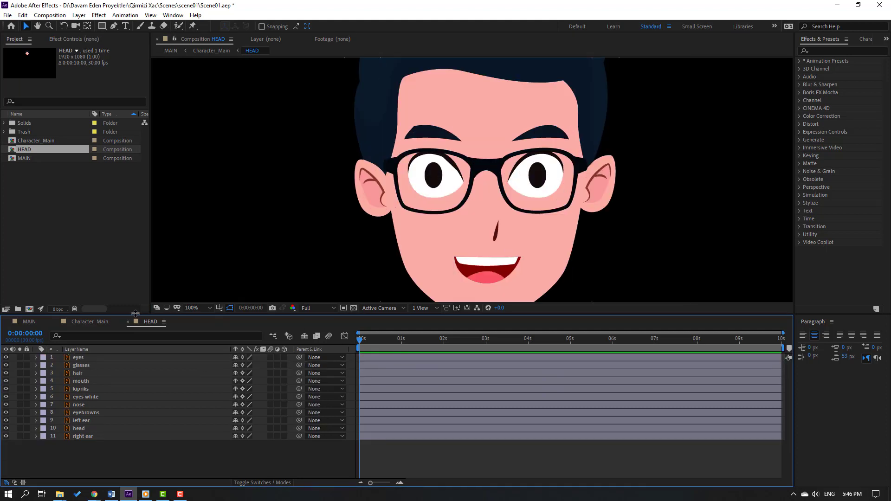
pyautogui.press(',')
pyautogui.press(',')
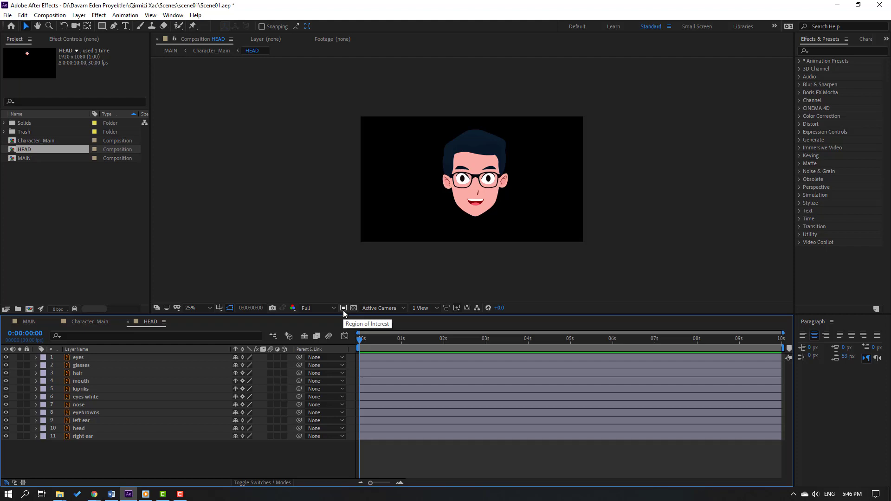
# Draw a region of interest closely around the head and crop the HEAD composition to it, about 744 x 936 pixels
pyautogui.click(343, 309)
pyautogui.moveTo(435, 115); pyautogui.dragTo(523, 226)
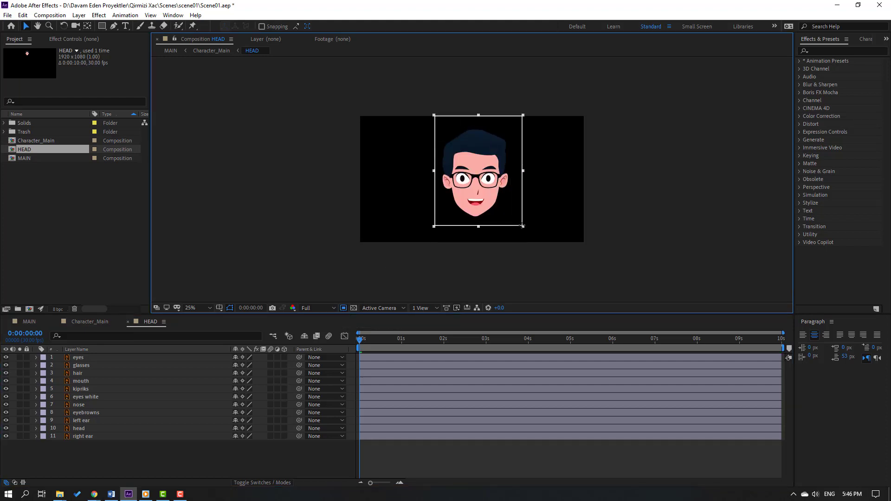
pyautogui.click(50, 15)
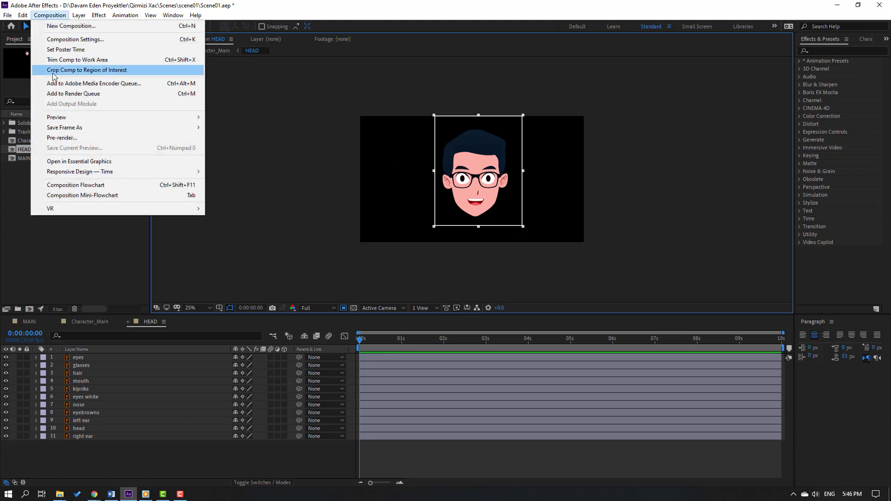
pyautogui.click(138, 70)
pyautogui.scroll(2, 426, 241)
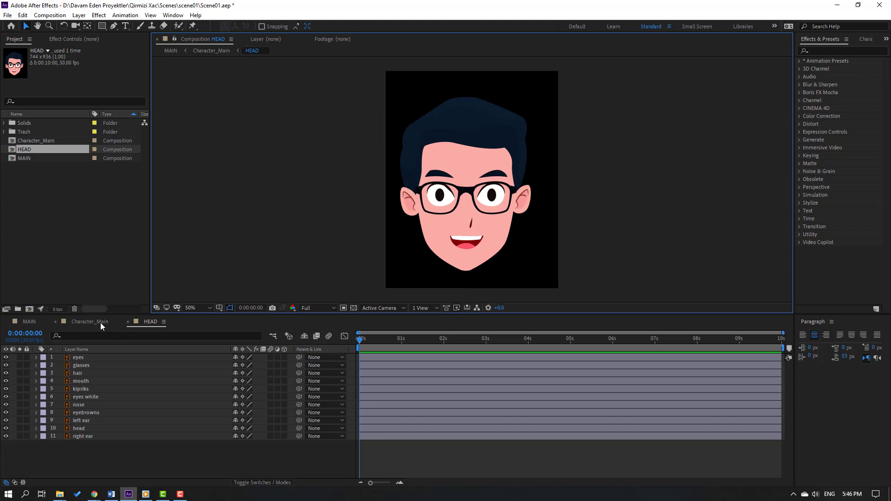
# In the Character_Main composition, scale the HEAD layer to 23% and place it on the body's neck, then collapse its properties
pyautogui.click(85, 324)
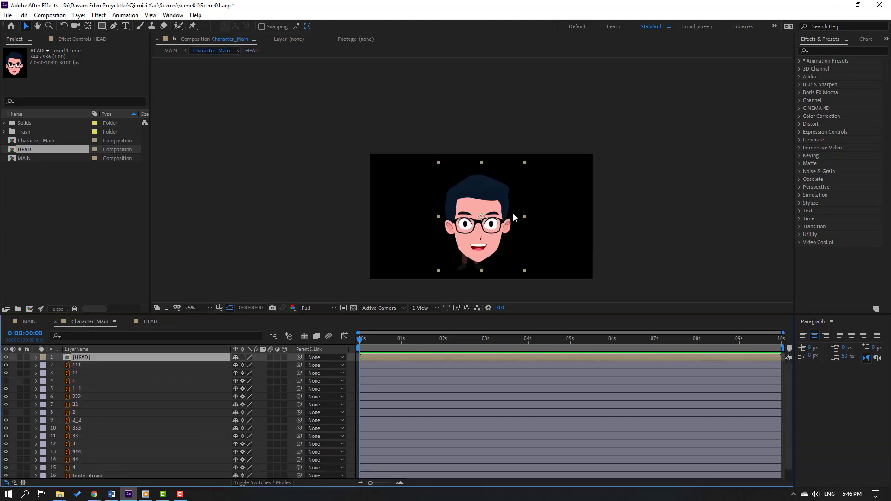
pyautogui.press('s')
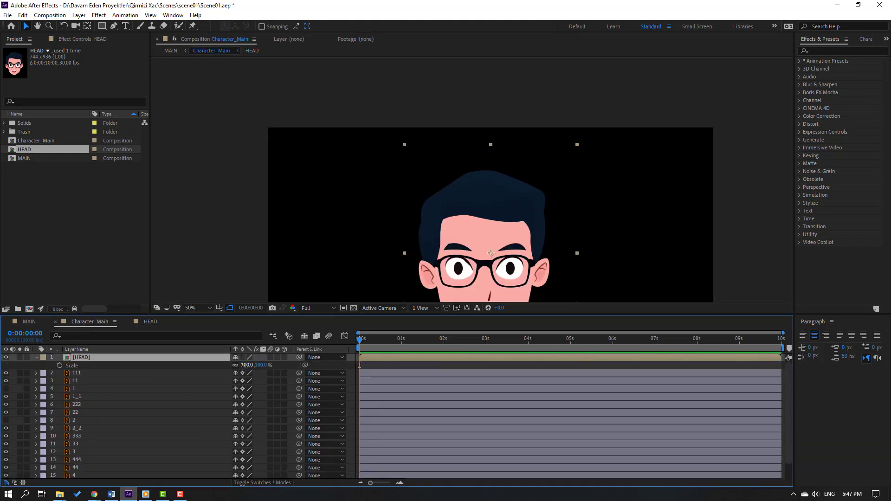
pyautogui.moveTo(243, 365); pyautogui.dragTo(207, 365)
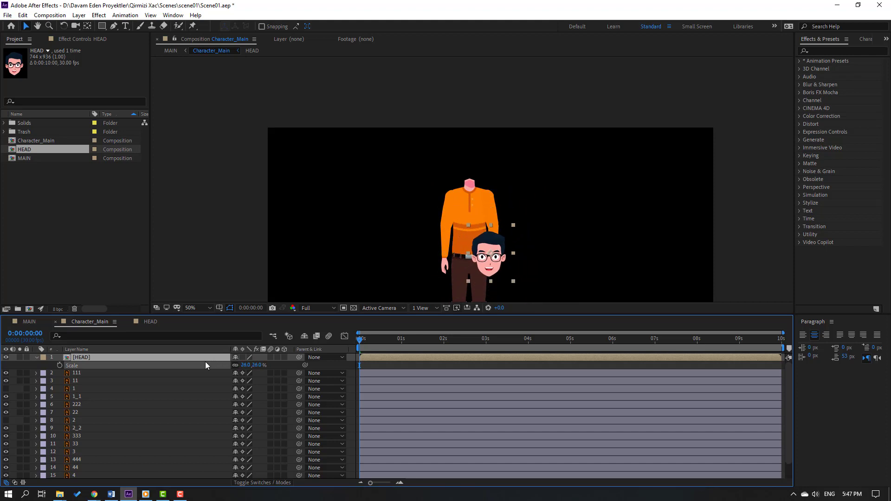
pyautogui.moveTo(481, 277); pyautogui.dragTo(463, 192)
pyautogui.scroll(2, 449, 205)
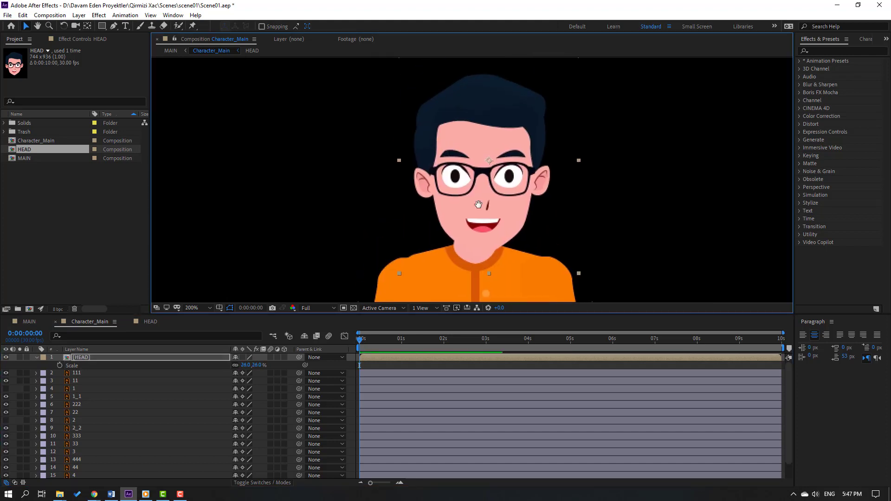
pyautogui.moveTo(480, 241)
pyautogui.mouseDown()
pyautogui.moveTo(480, 207)
pyautogui.moveTo(476, 227)
pyautogui.mouseUp()
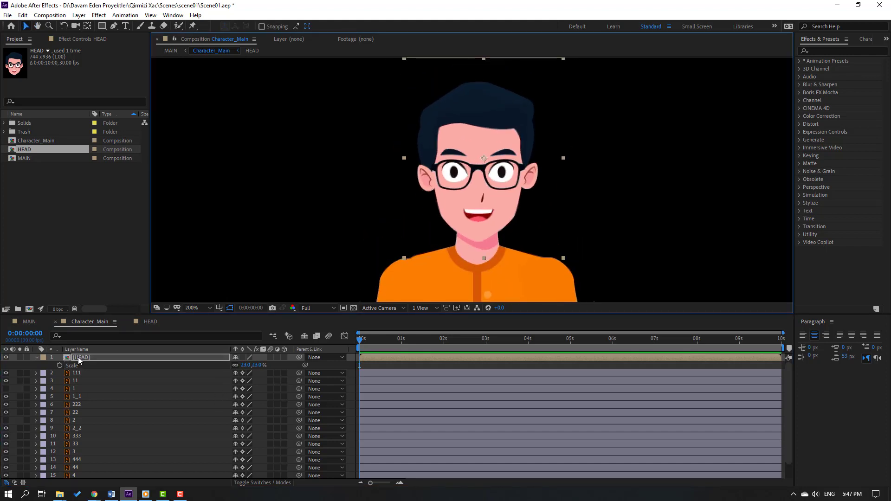
pyautogui.click(78, 362)
pyautogui.click(36, 358)
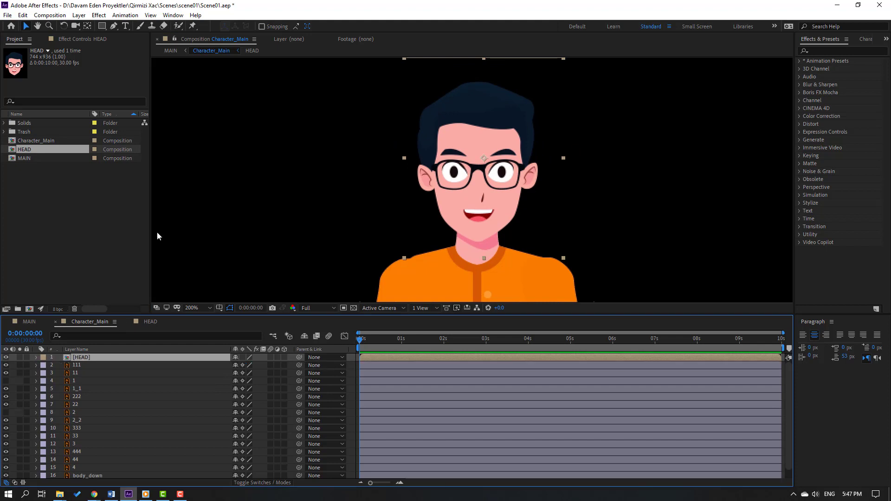
# Move the HEAD layer's anchor point down to the chin where it meets the neck, and reveal the layer's Rotation property
pyautogui.click(87, 27)
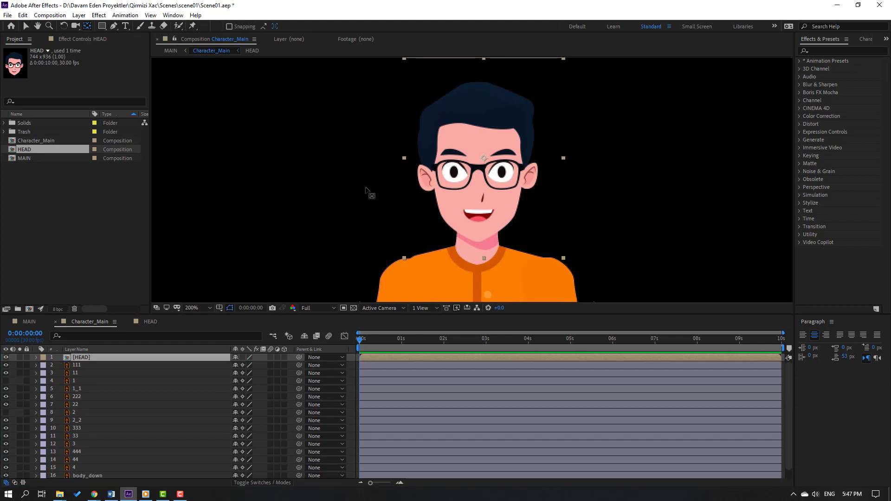
pyautogui.moveTo(477, 163); pyautogui.dragTo(484, 227)
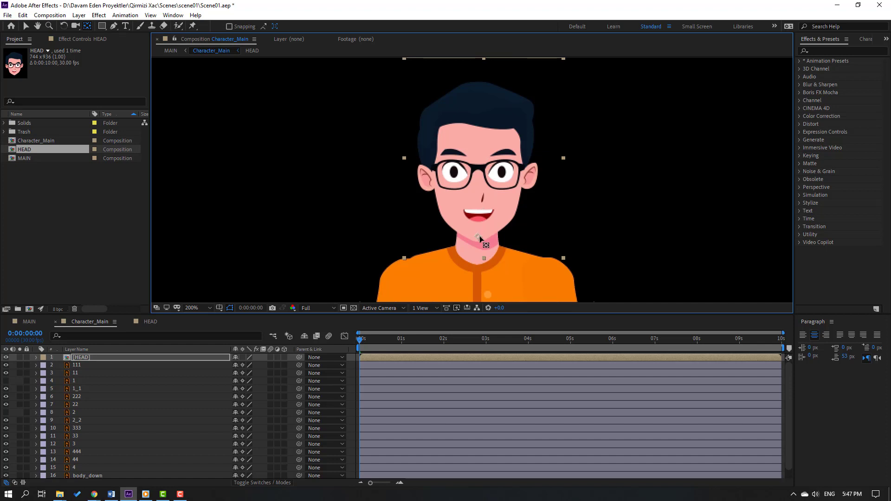
pyautogui.press('r')
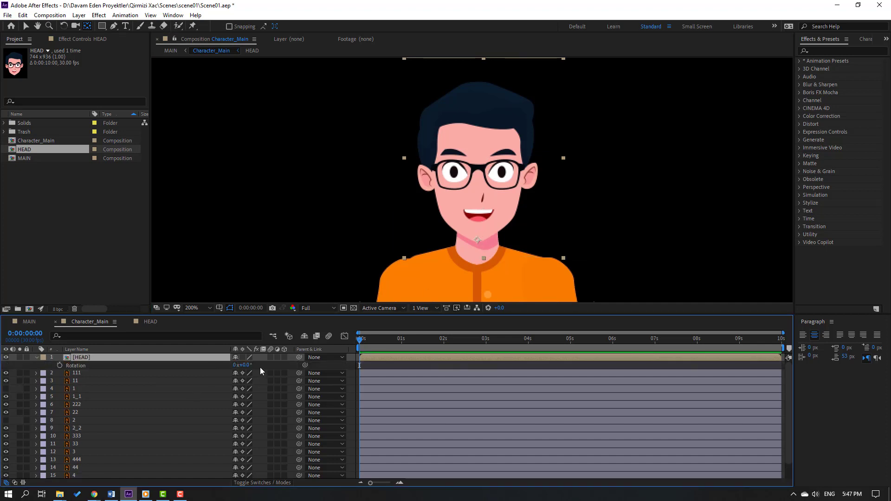
# Try rotating the HEAD layer around its chin pivot, undo the rotation, and collapse the layer's properties
pyautogui.moveTo(253, 366); pyautogui.dragTo(256, 367)
pyautogui.hotkey('ctrl', 'z')
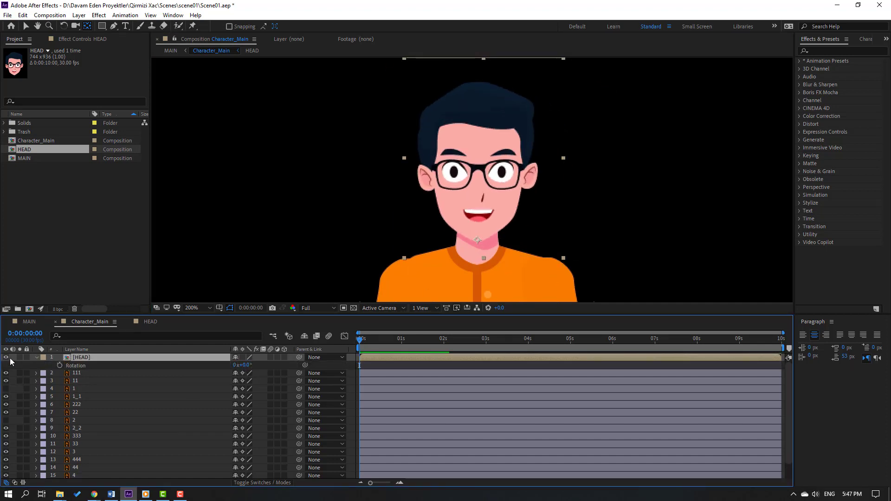
pyautogui.click(20, 365)
pyautogui.click(37, 358)
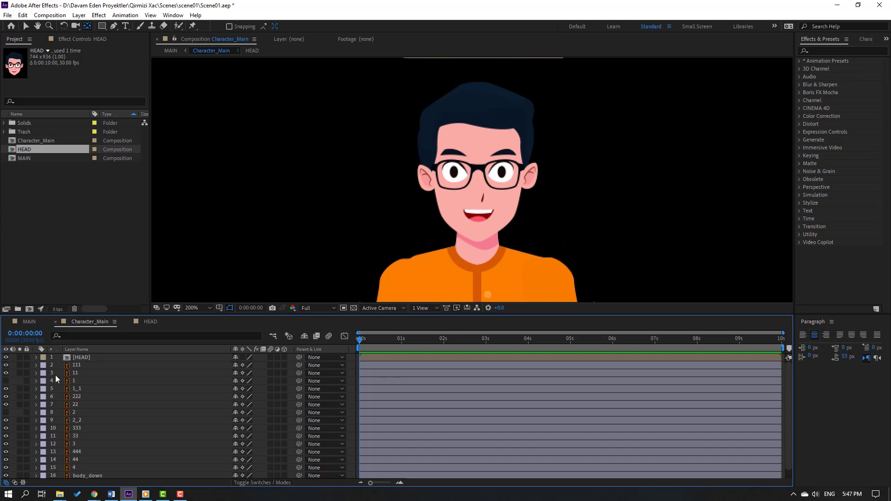
# Parent the HEAD layer to the Body layer in the Character_Main composition
pyautogui.click(74, 358)
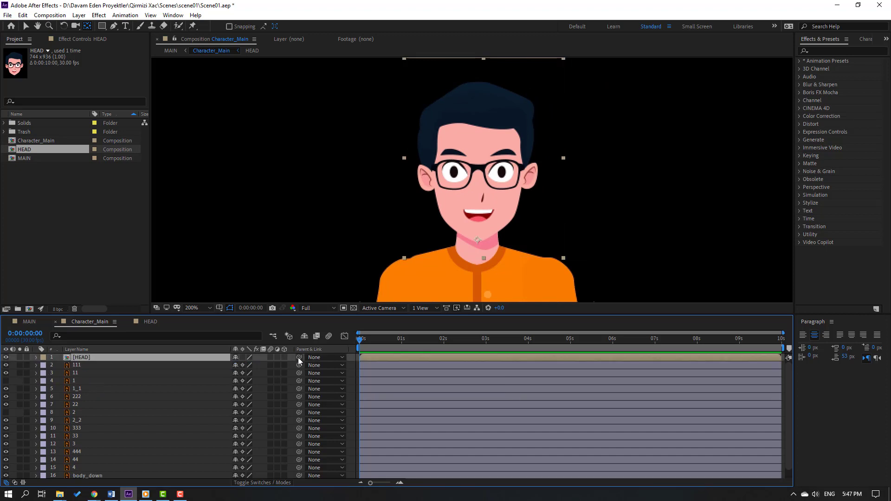
pyautogui.moveTo(299, 360); pyautogui.dragTo(90, 475)
pyautogui.scroll(-2, 109, 448)
# Move the Body layer's anchor point down to the waist, just above the belt buckle
pyautogui.click(80, 475)
pyautogui.scroll(-2, 504, 229)
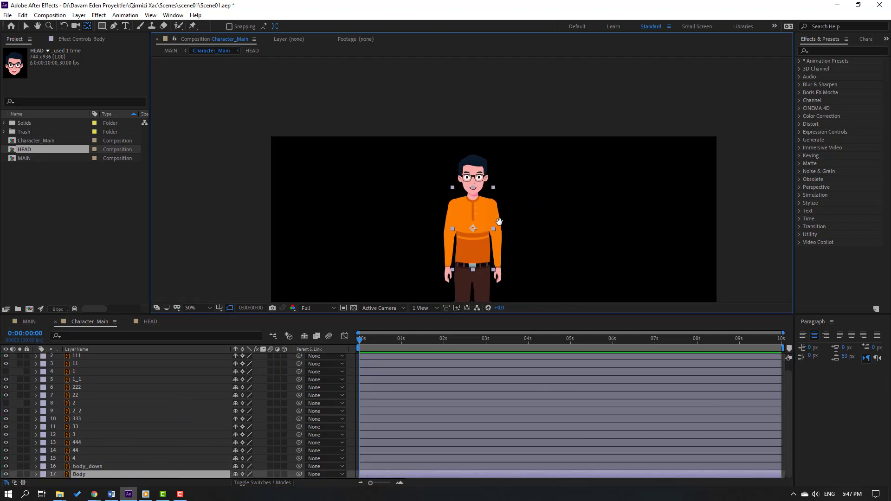
pyautogui.scroll(1, 484, 224)
pyautogui.moveTo(497, 225); pyautogui.dragTo(439, 228)
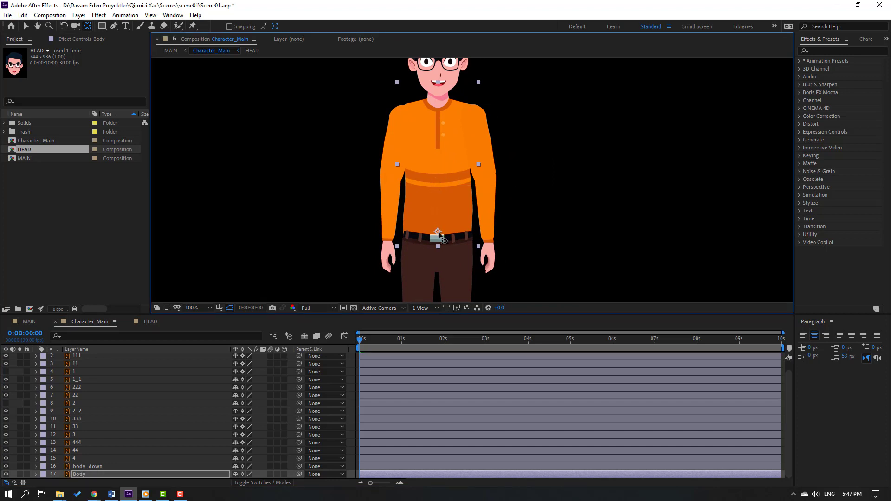
pyautogui.press('v')
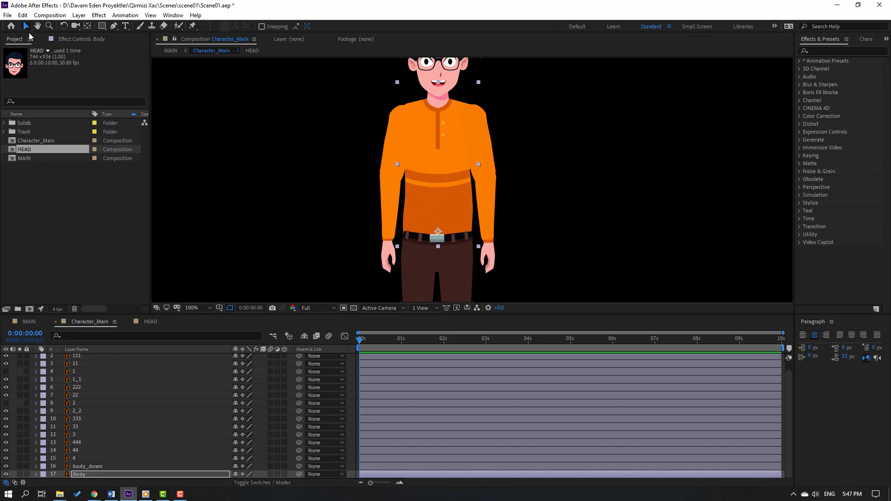
# Try rotating the Body layer around its waist pivot, undo the rotation, and collapse the layer's properties
pyautogui.click(224, 474)
pyautogui.press('r')
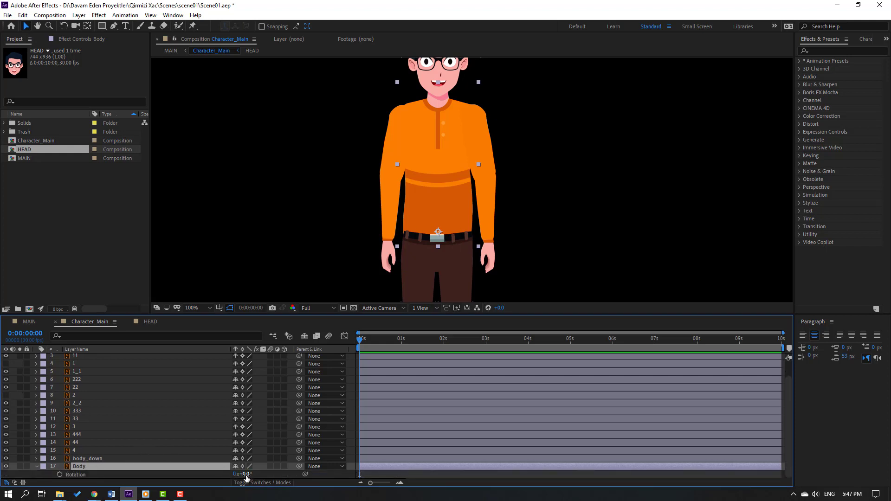
pyautogui.moveTo(244, 474); pyautogui.dragTo(238, 474)
pyautogui.hotkey('ctrl', 'z')
pyautogui.click(37, 466)
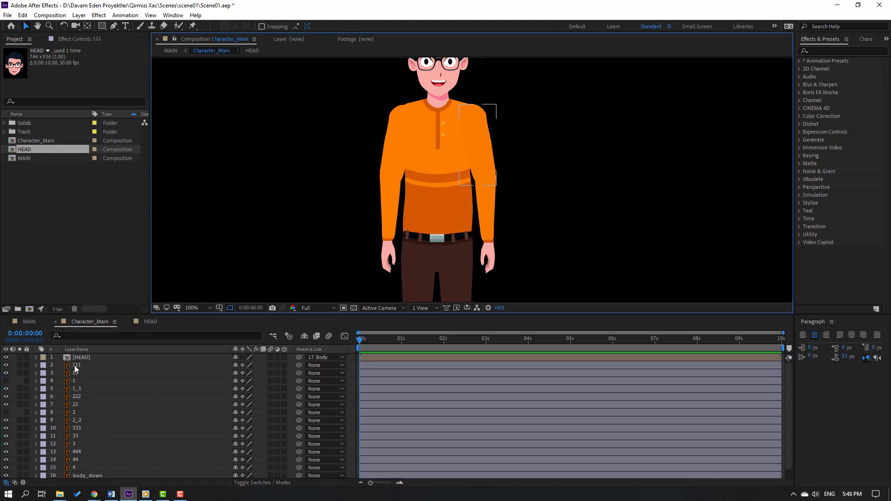
# Give the arm layers 111, 11 and 1_1 the Yellow label color
pyautogui.click(75, 366)
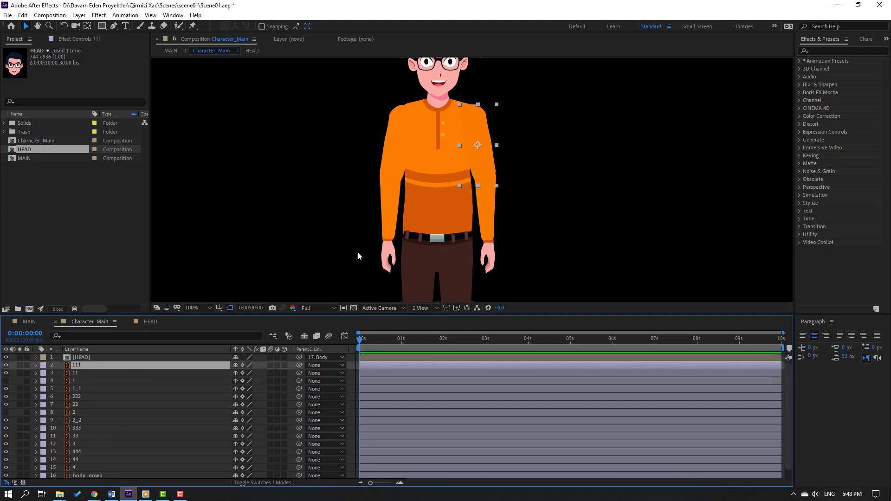
pyautogui.keyDown('ctrl'); pyautogui.click(79, 373); pyautogui.keyUp('ctrl')
pyautogui.keyDown('ctrl'); pyautogui.click(82, 389); pyautogui.keyUp('ctrl')
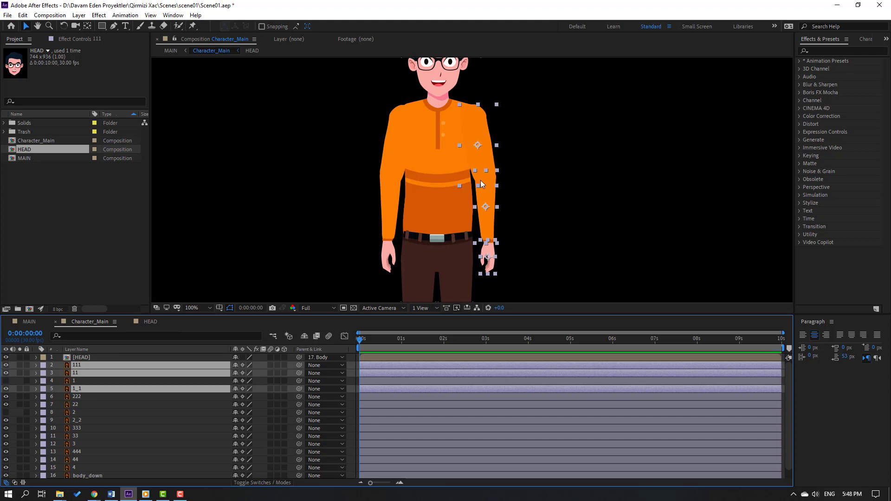
pyautogui.click(42, 368)
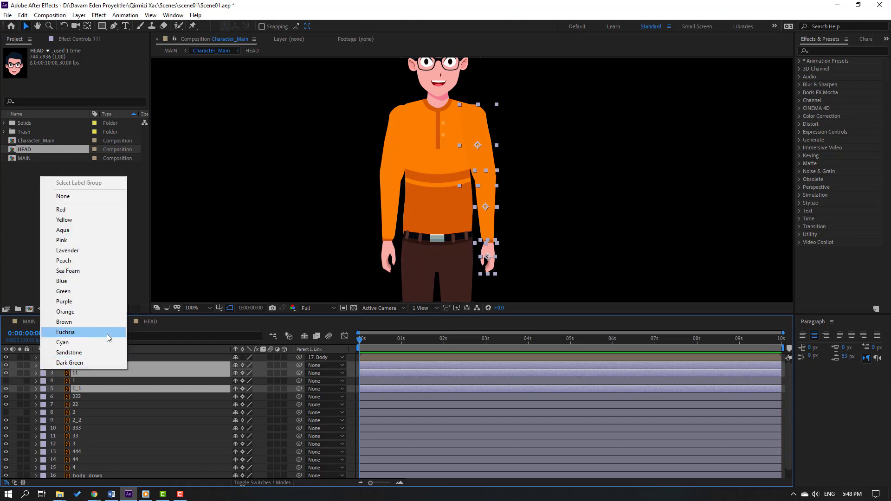
pyautogui.click(75, 221)
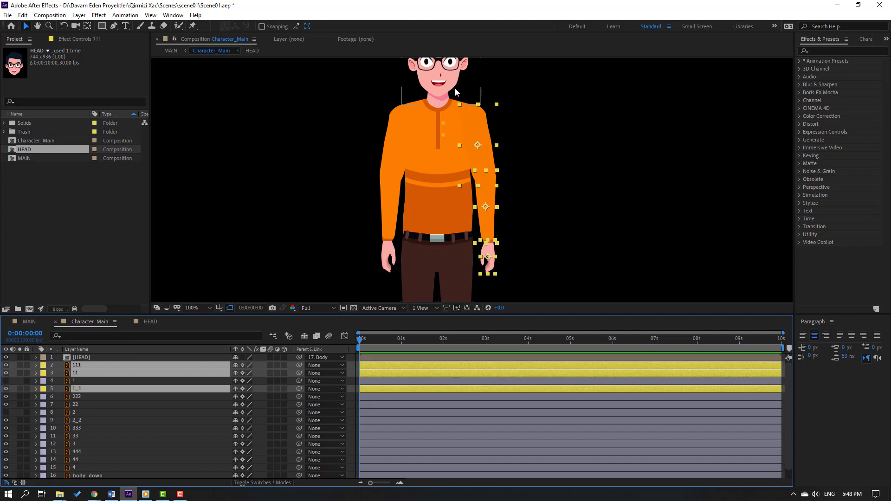
# Check the hidden alternative hand in layer 1, then delete the alternative hand layers 1 and 2
pyautogui.click(77, 380)
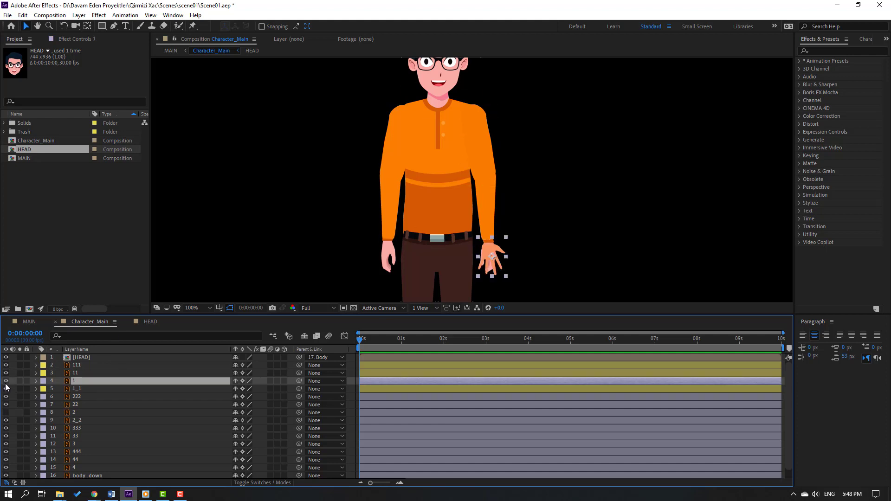
pyautogui.press('.')
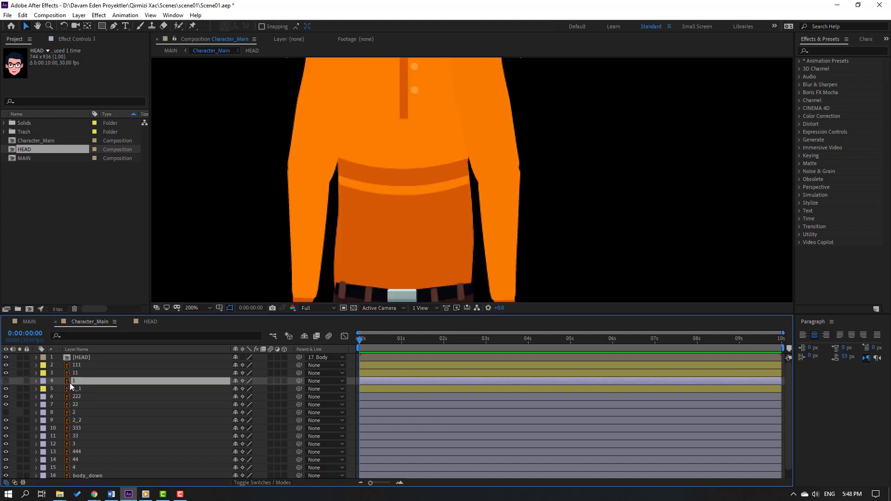
pyautogui.press('Delete')
pyautogui.click(82, 406)
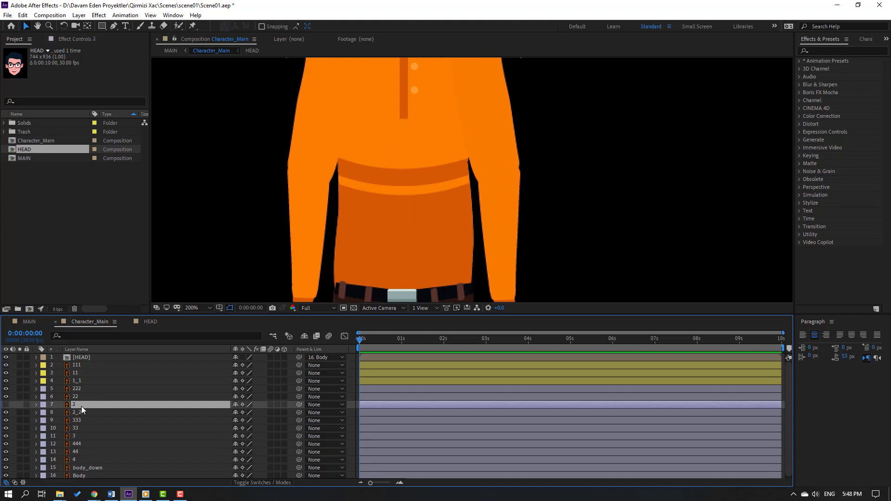
pyautogui.click(87, 410)
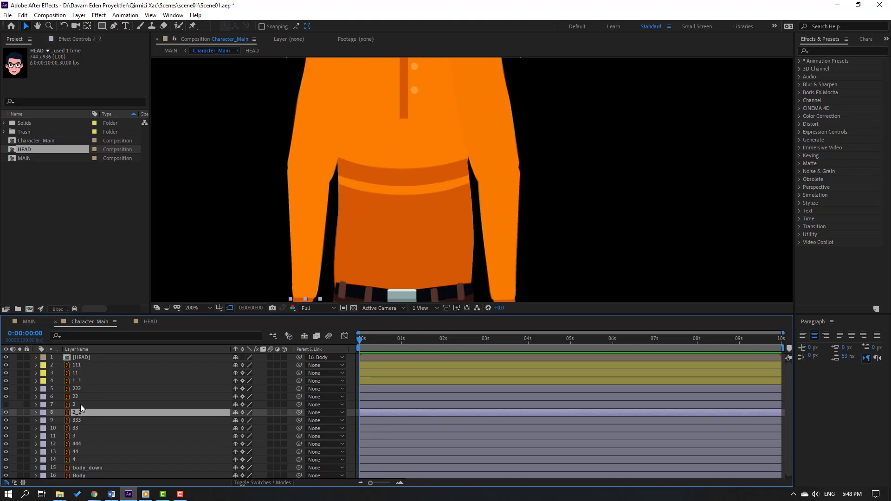
pyautogui.click(79, 405)
pyautogui.press('Delete')
# Rename the remaining hand layers: 1_1 as 1 and 2_2 as 2
pyautogui.click(79, 381)
pyautogui.press('Return')
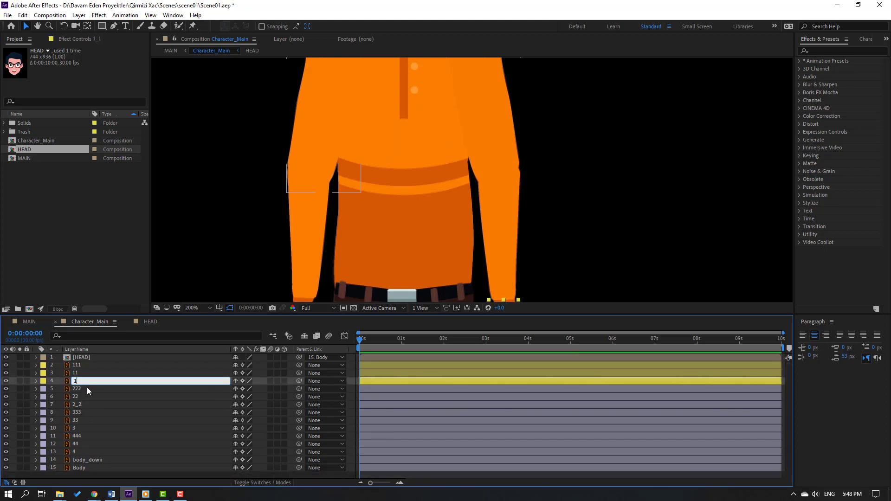
pyautogui.write('1')
pyautogui.press('Return')
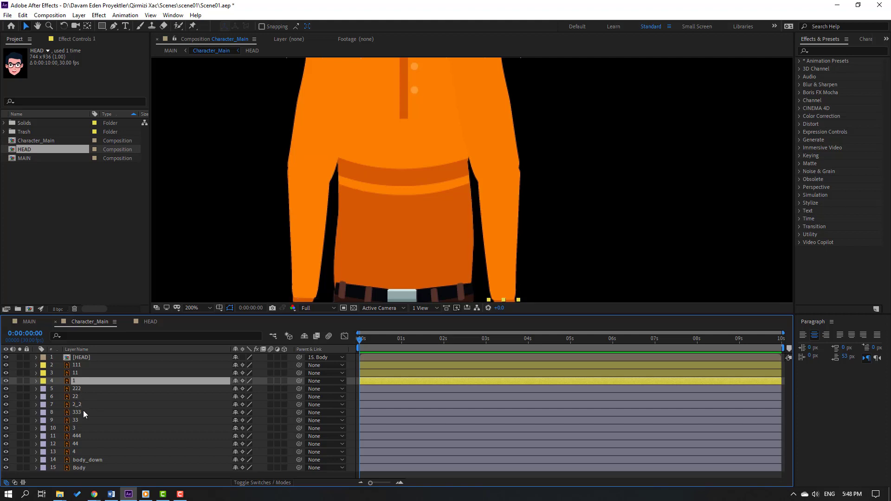
pyautogui.click(83, 406)
pyautogui.press('Return')
pyautogui.write('2')
pyautogui.press('Return')
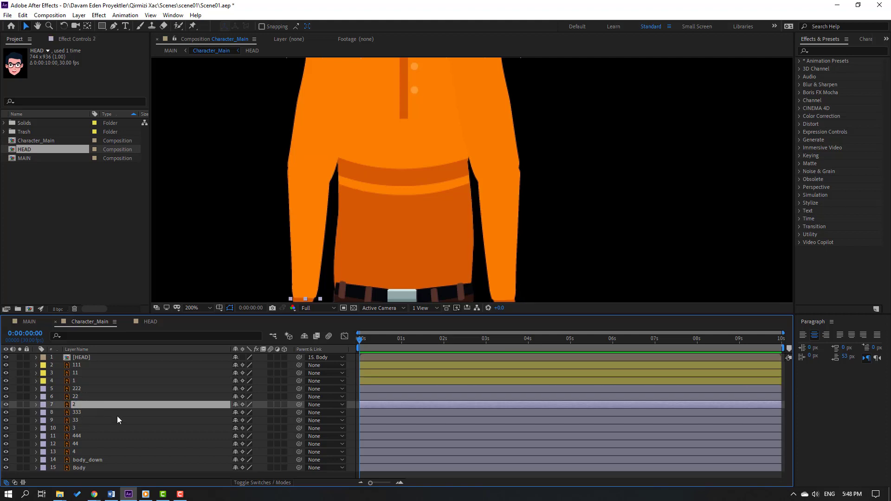
# Isolate hand layer 1, move its anchor point up to the wrist, and turn its solo off again
pyautogui.click(74, 382)
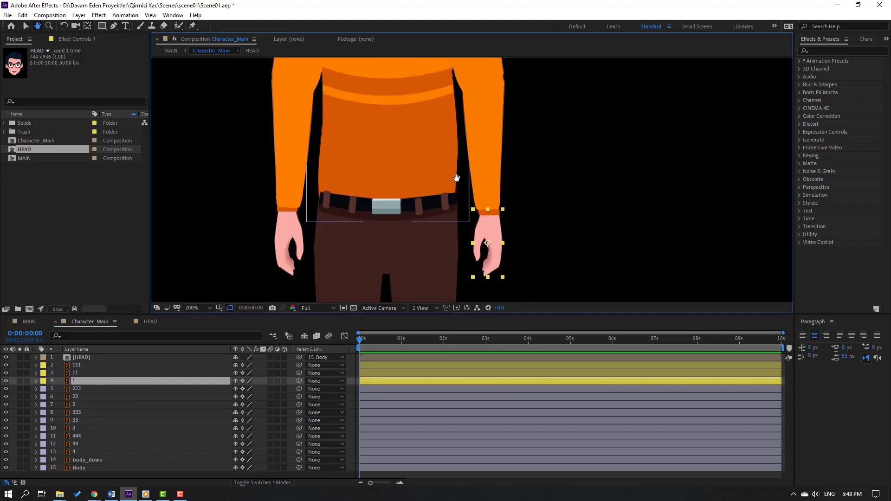
pyautogui.click(20, 381)
pyautogui.scroll(2, 464, 269)
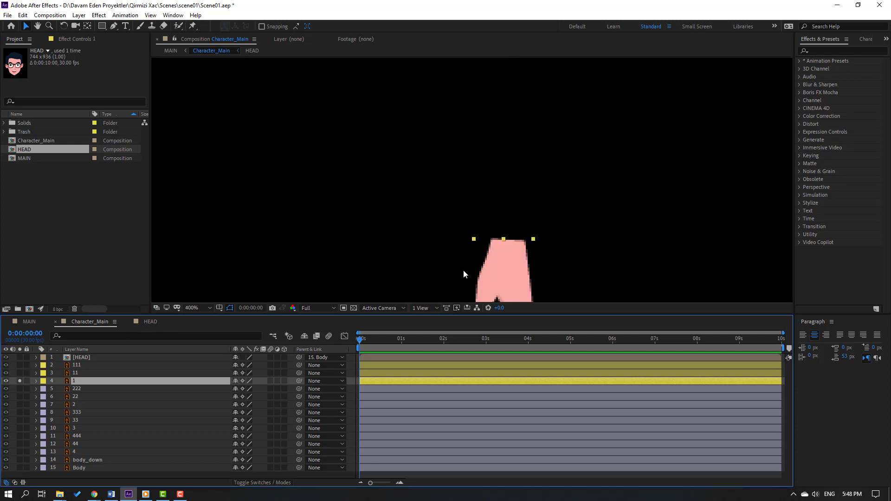
pyautogui.click(88, 27)
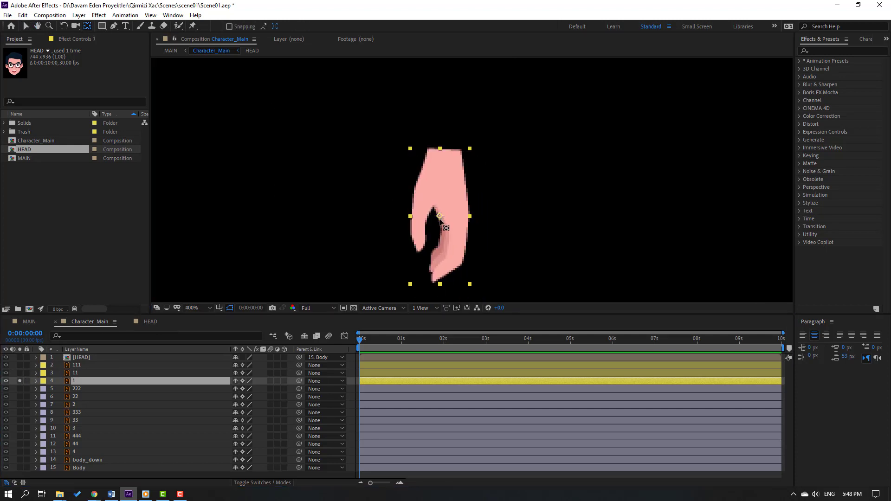
pyautogui.moveTo(440, 218); pyautogui.dragTo(449, 174)
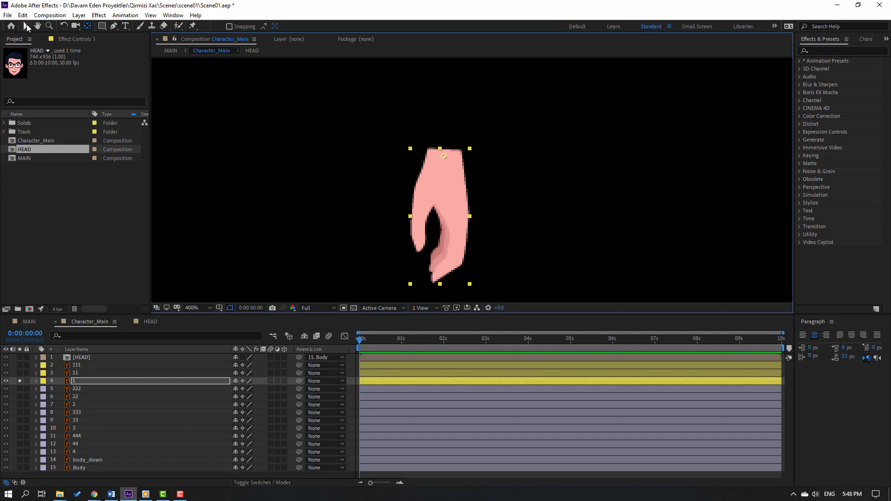
pyautogui.click(26, 26)
pyautogui.click(20, 381)
# Isolate forearm layer 11, move its anchor point up to the elbow, and turn its solo off again
pyautogui.click(76, 374)
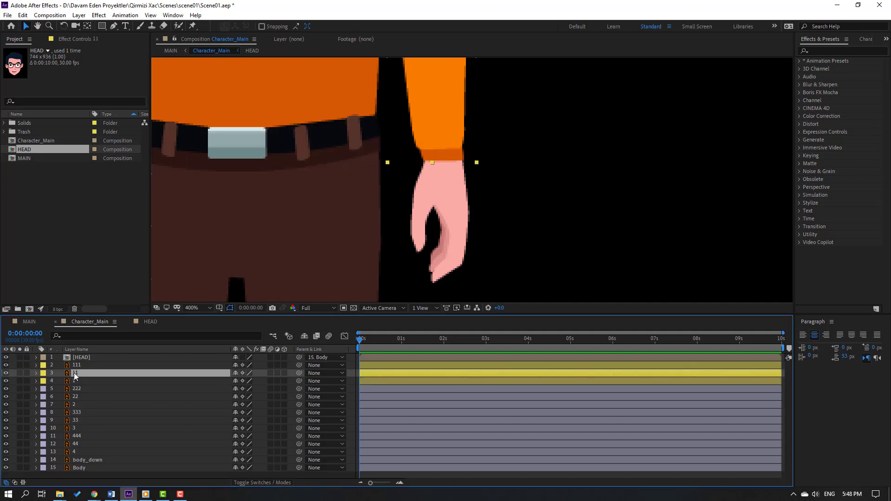
pyautogui.click(19, 374)
pyautogui.scroll(-2, 445, 209)
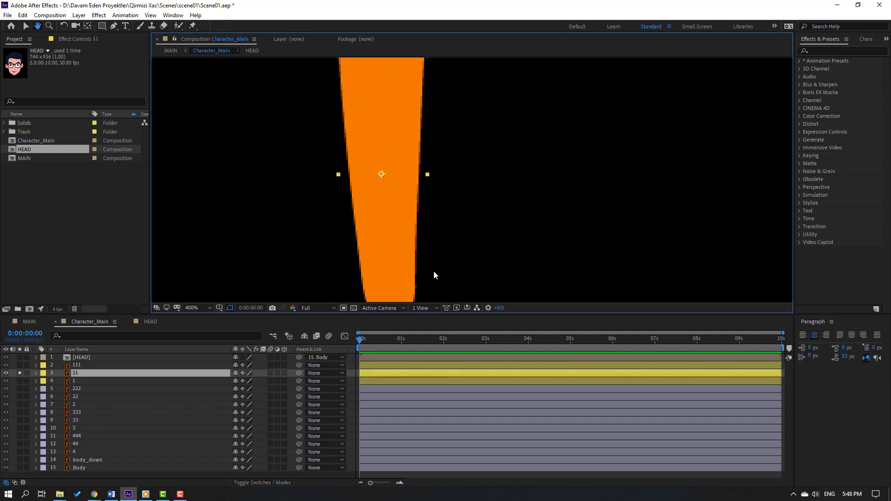
pyautogui.click(87, 26)
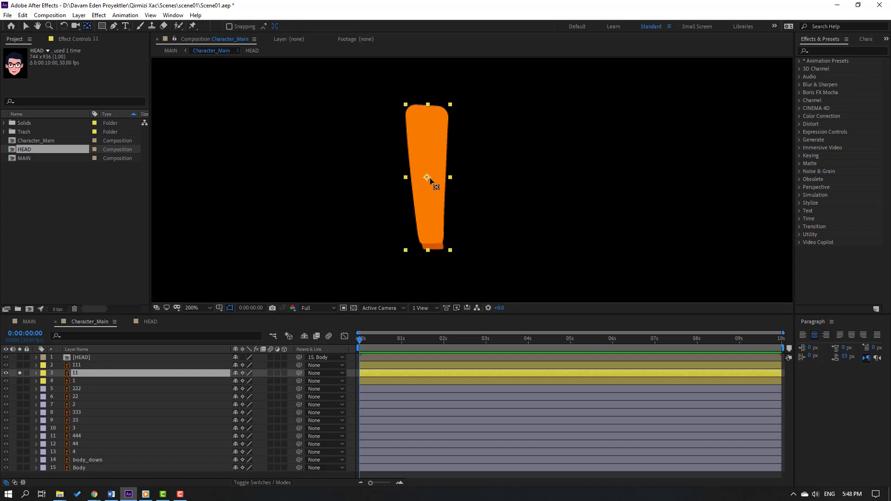
pyautogui.moveTo(430, 178); pyautogui.dragTo(428, 113)
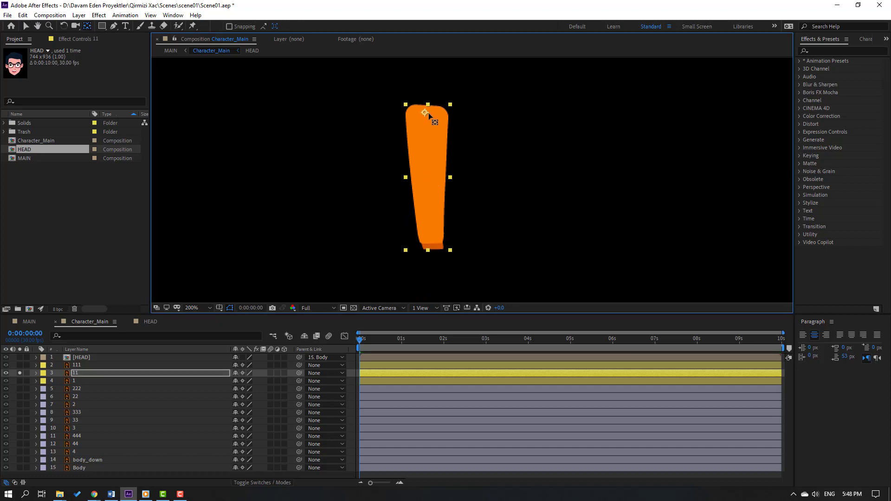
pyautogui.click(26, 26)
pyautogui.click(20, 373)
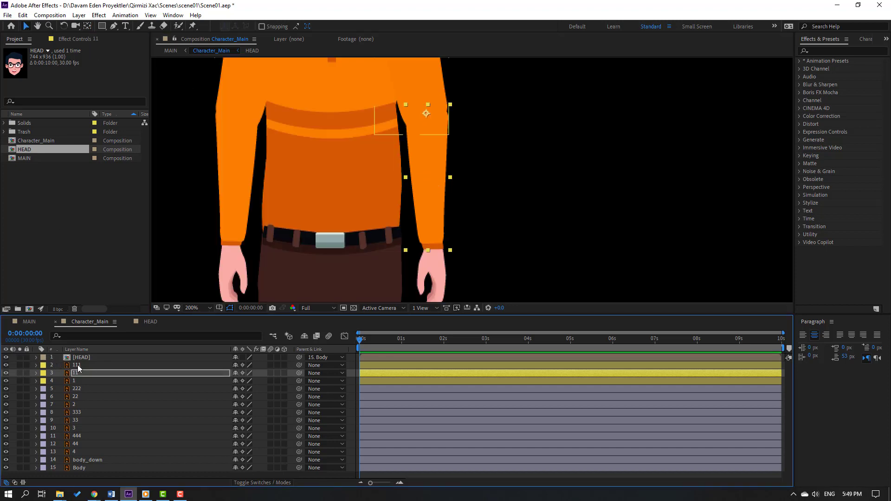
# Isolate upper arm layer 111, move its anchor point up to the shoulder, and turn its solo off again
pyautogui.click(77, 365)
pyautogui.click(20, 366)
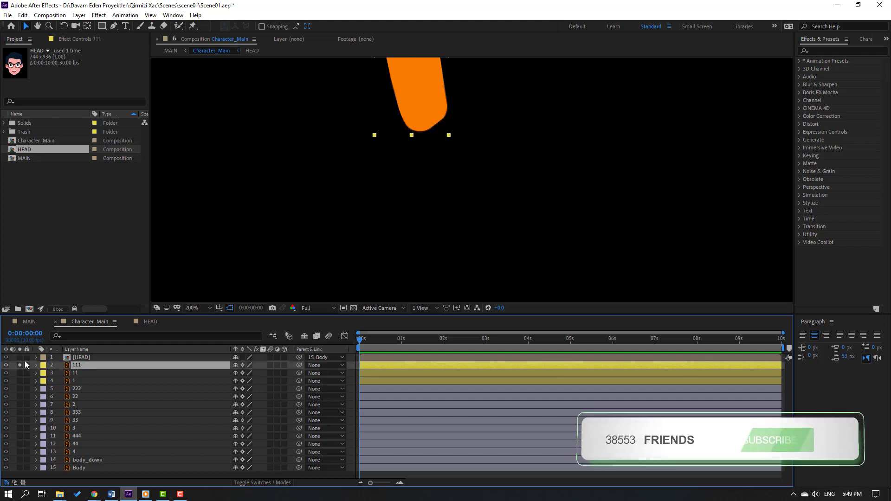
pyautogui.moveTo(494, 221); pyautogui.dragTo(490, 244)
pyautogui.click(87, 26)
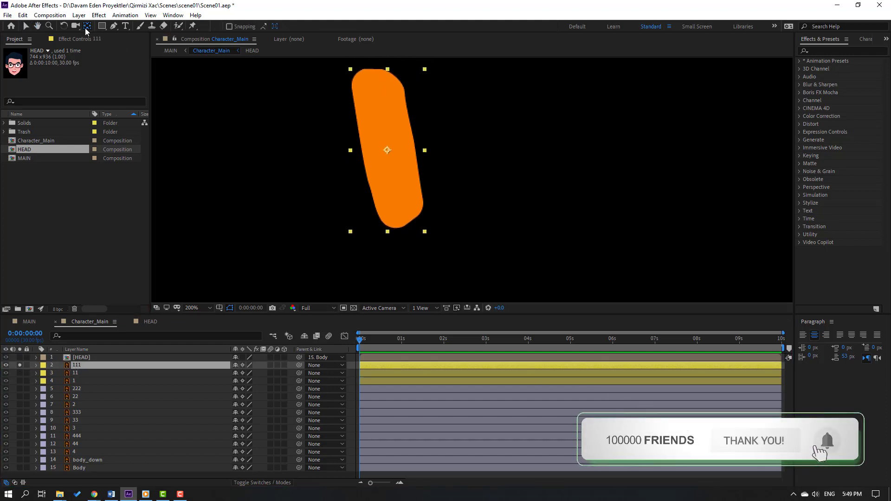
pyautogui.moveTo(385, 152); pyautogui.dragTo(370, 80)
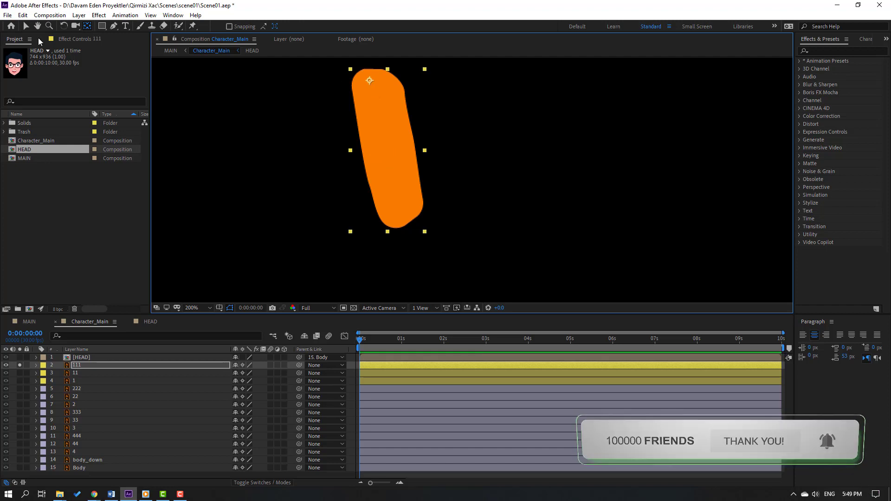
pyautogui.click(25, 27)
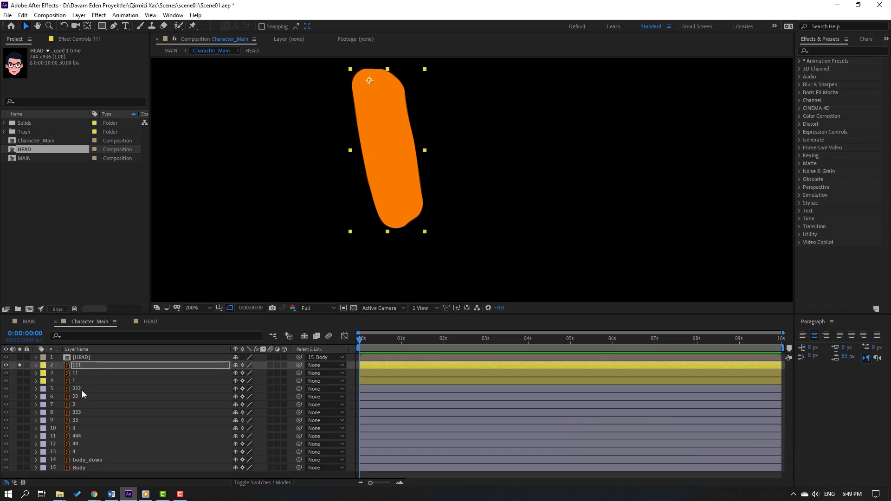
pyautogui.click(19, 365)
# Nudge upper arm layer 111 and forearm layer 11 slightly toward the body so the joints line up, and check the hand's fit
pyautogui.scroll(3, 387, 198)
pyautogui.moveTo(364, 187); pyautogui.dragTo(360, 188)
pyautogui.scroll(-5, 360, 187)
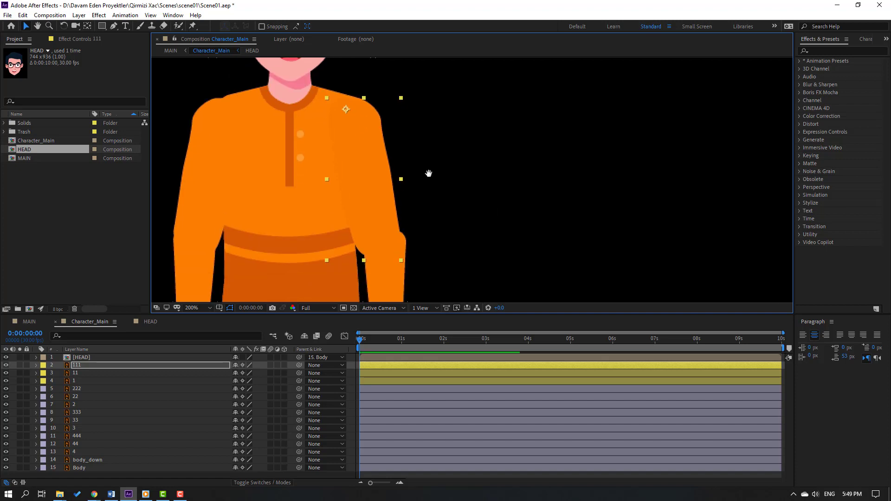
pyautogui.click(387, 228)
pyautogui.moveTo(377, 220); pyautogui.dragTo(372, 215)
pyautogui.press('Return')
pyautogui.moveTo(433, 229); pyautogui.dragTo(468, 136)
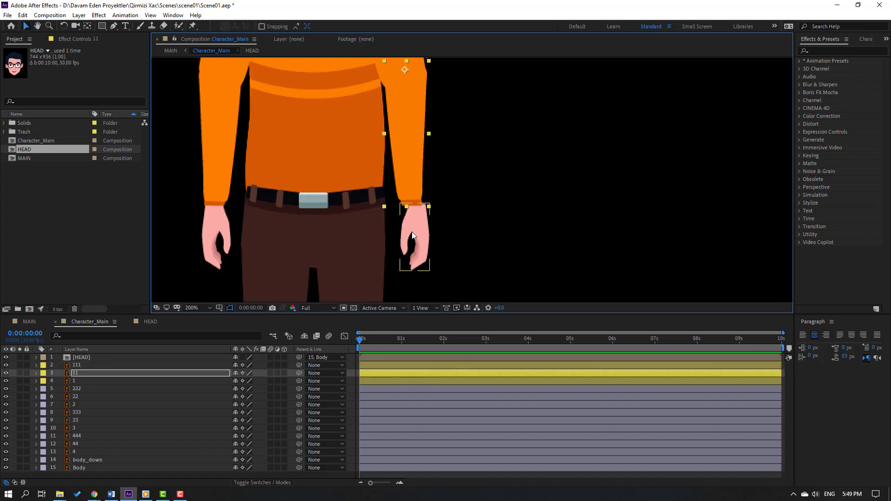
pyautogui.click(411, 234)
pyautogui.click(505, 232)
pyautogui.scroll(-1, 505, 232)
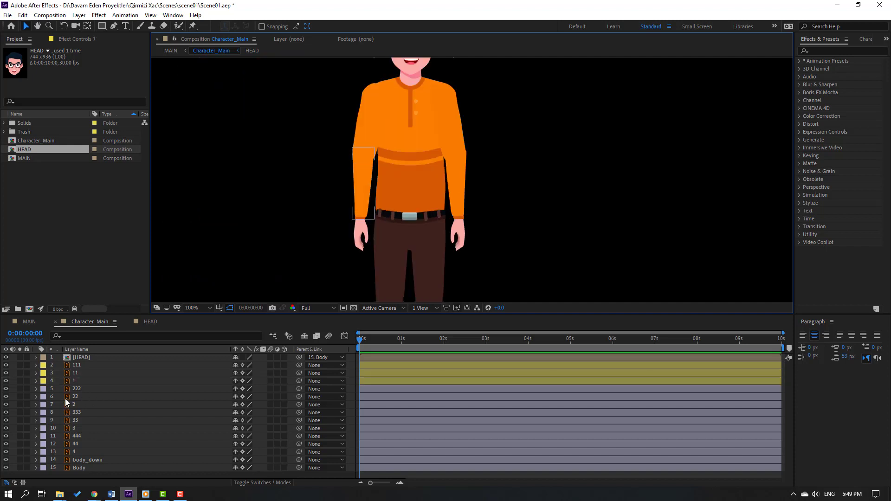
# Isolate hand layer 2, move its anchor point up to the wrist, and turn its solo off again
pyautogui.click(75, 406)
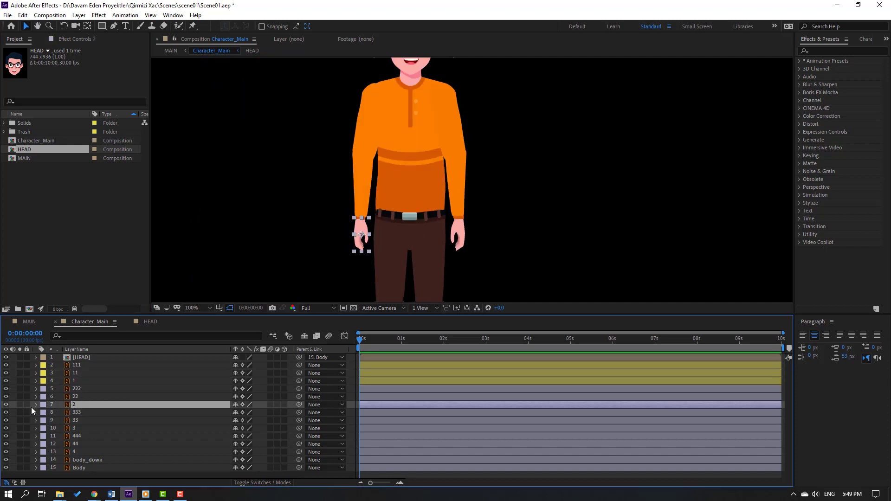
pyautogui.click(19, 405)
pyautogui.scroll(1, 323, 248)
pyautogui.moveTo(324, 253); pyautogui.dragTo(500, 172)
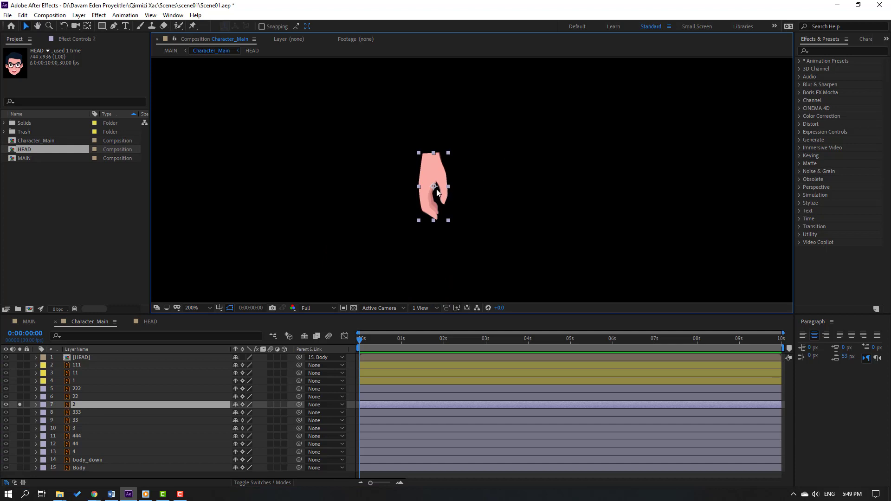
pyautogui.click(87, 27)
pyautogui.moveTo(433, 186); pyautogui.dragTo(434, 170)
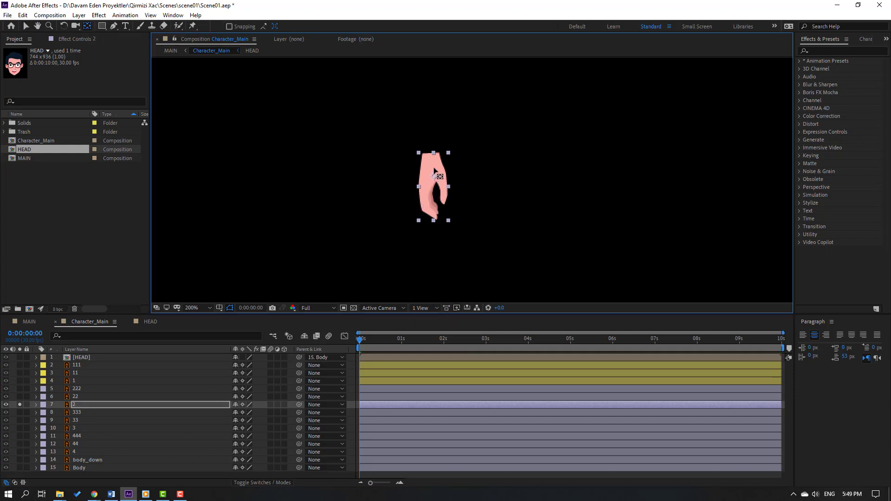
pyautogui.click(26, 26)
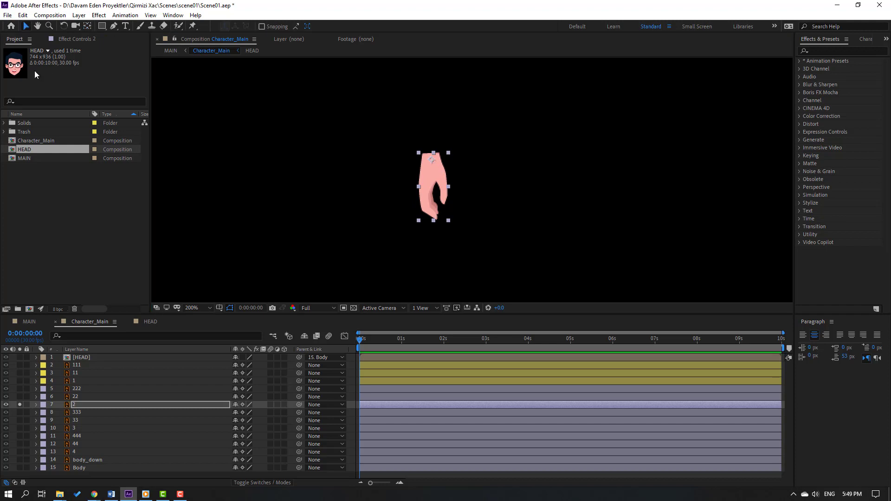
pyautogui.click(19, 404)
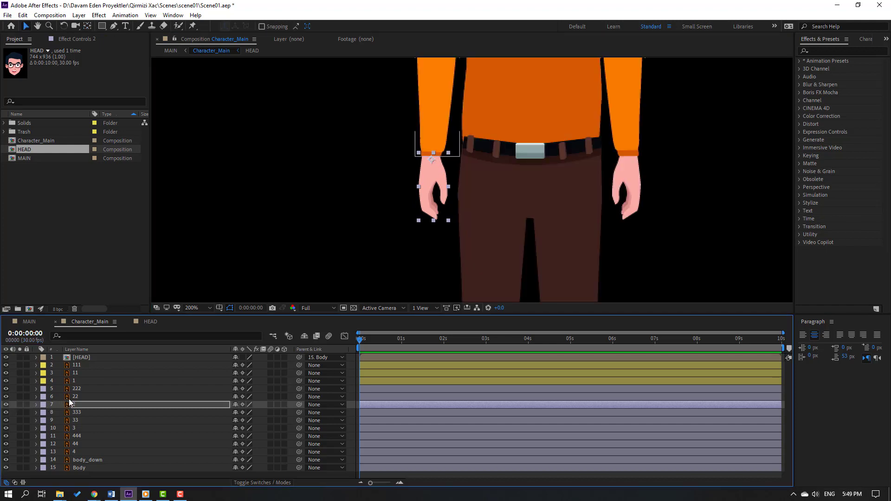
# Isolate forearm layer 22, move its anchor point up to the elbow, and turn its solo off again
pyautogui.click(69, 398)
pyautogui.click(19, 397)
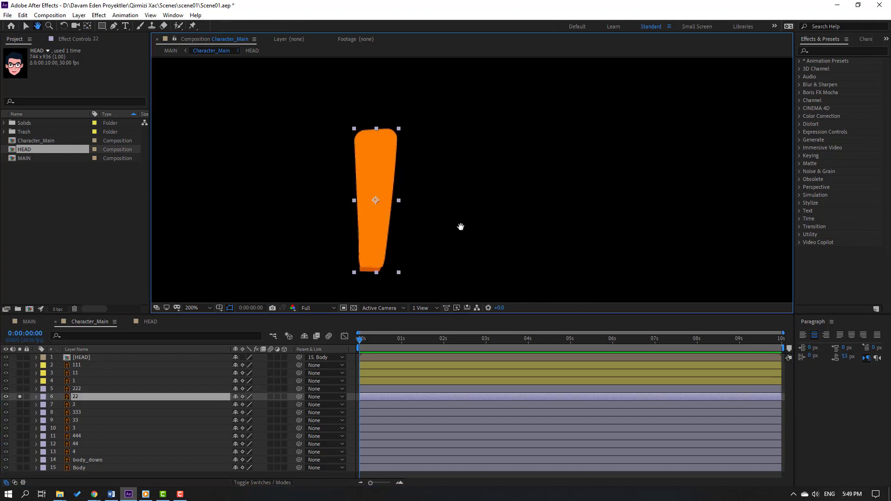
pyautogui.click(88, 26)
pyautogui.moveTo(379, 200); pyautogui.dragTo(379, 137)
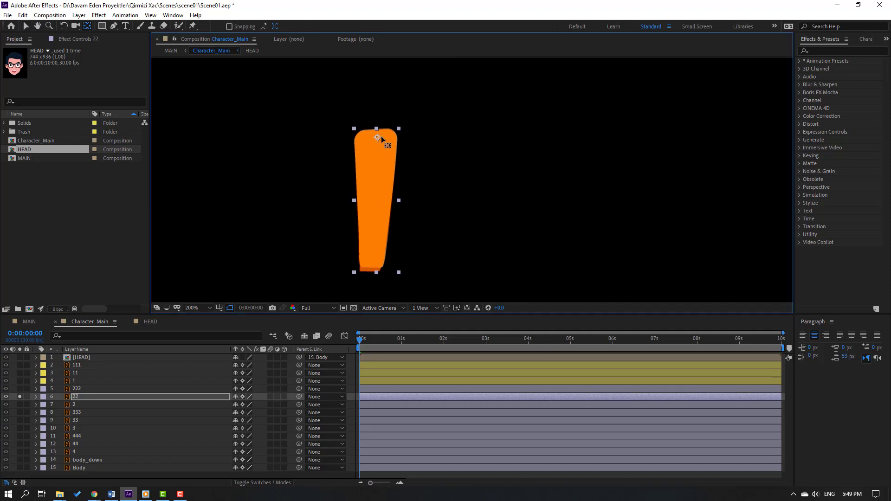
pyautogui.click(26, 26)
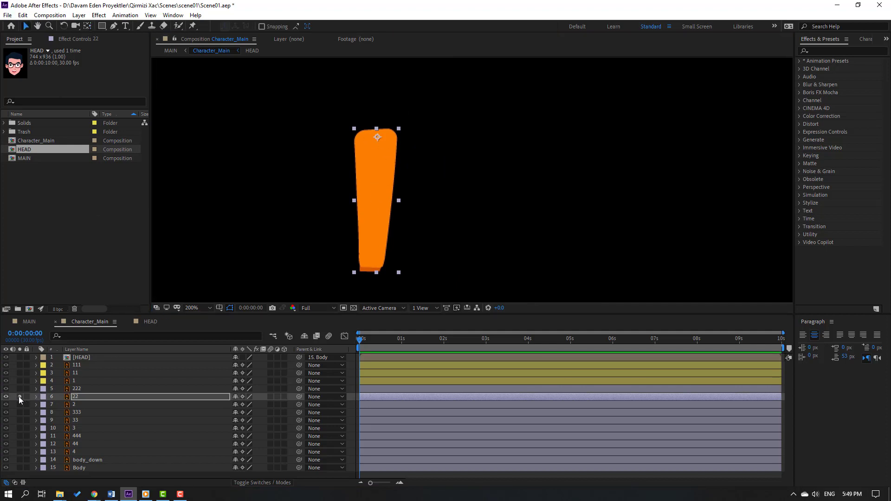
pyautogui.click(20, 397)
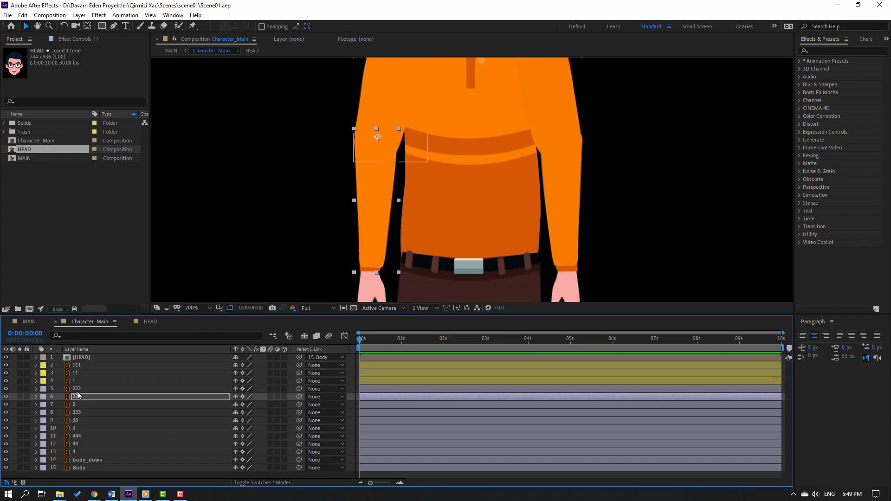
# Isolate upper arm layer 222, move its anchor point up to the shoulder, and turn its solo off again
pyautogui.click(76, 389)
pyautogui.click(19, 389)
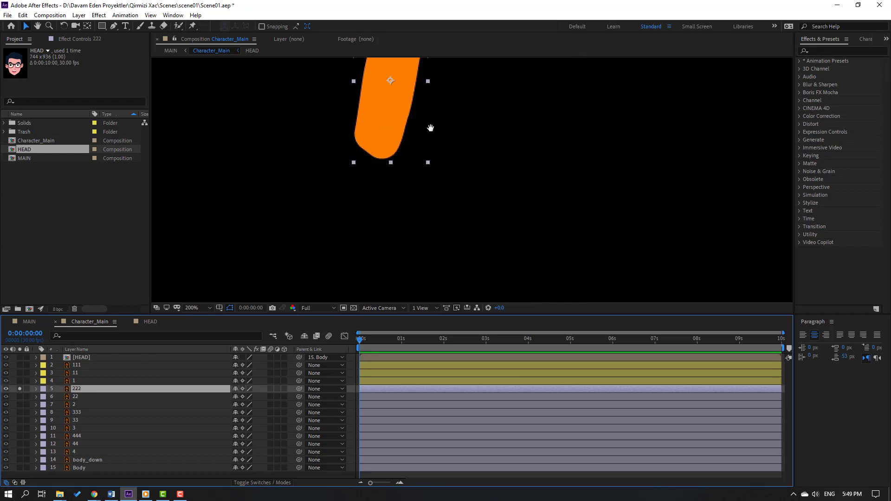
pyautogui.moveTo(431, 128); pyautogui.dragTo(398, 218)
pyautogui.press('y')
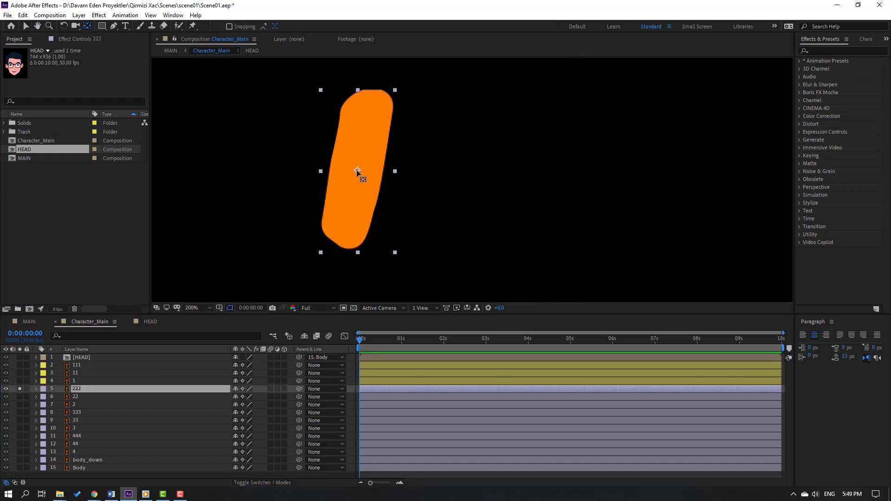
pyautogui.moveTo(357, 171); pyautogui.dragTo(377, 114)
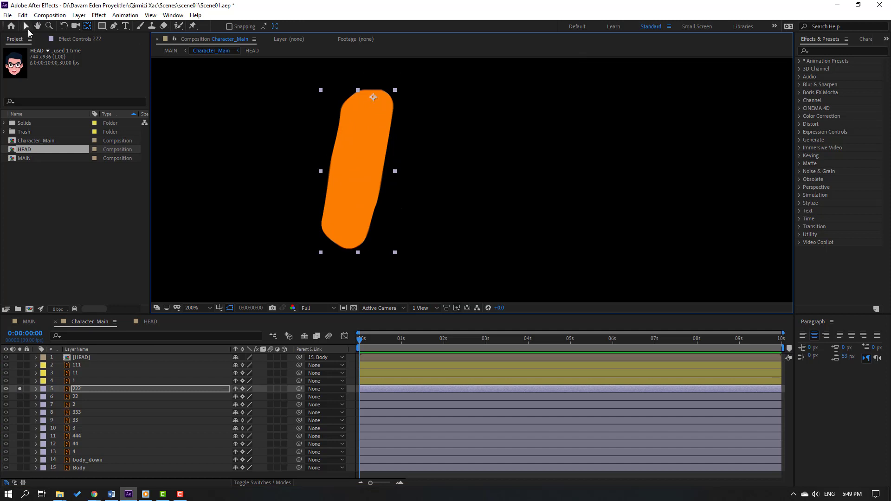
pyautogui.click(26, 26)
pyautogui.click(20, 388)
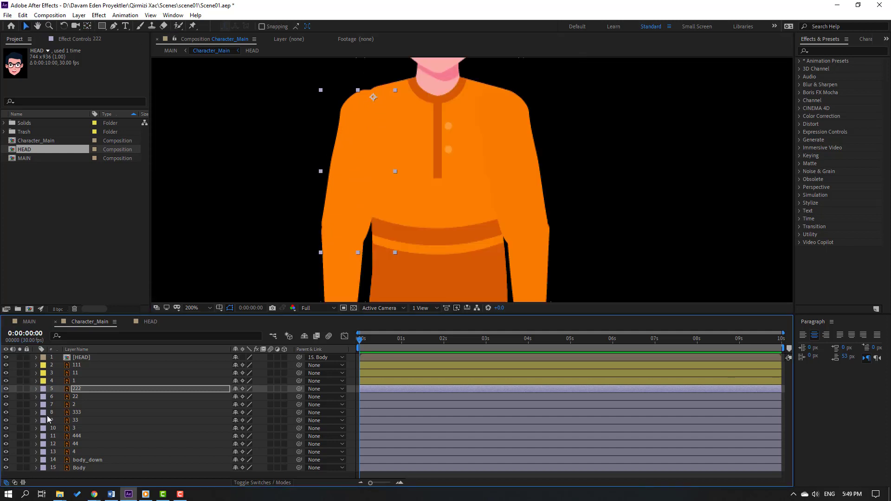
# Parent hand layer 2 to forearm 22 and forearm 22 to upper arm 222, and check the arm's joint pivots
pyautogui.click(73, 403)
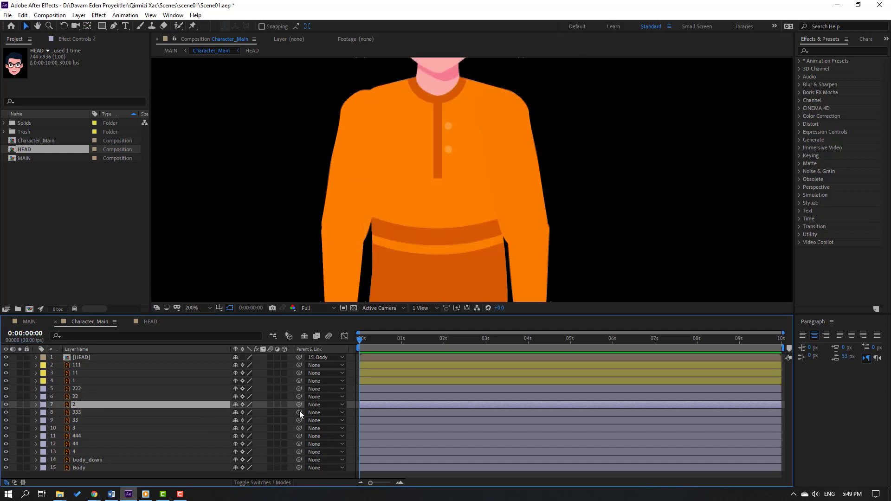
pyautogui.moveTo(299, 407); pyautogui.dragTo(80, 395)
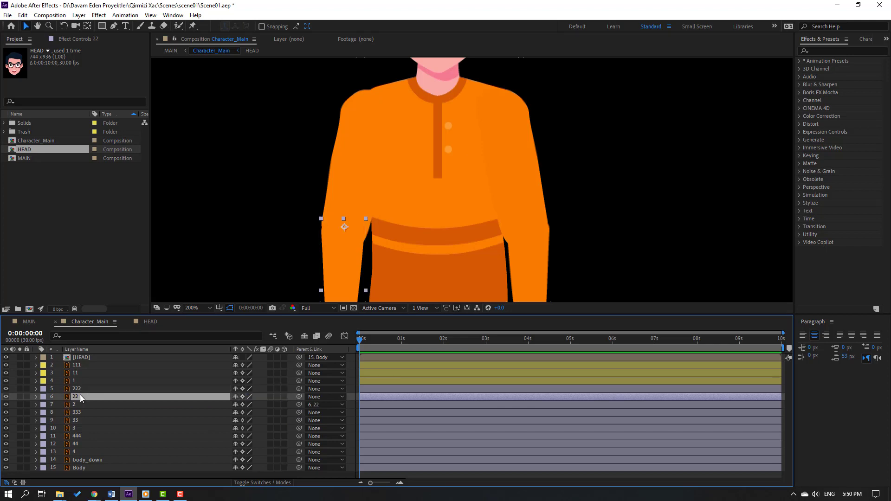
pyautogui.moveTo(263, 401); pyautogui.dragTo(77, 389)
pyautogui.scroll(-2, 426, 202)
pyautogui.moveTo(388, 200); pyautogui.dragTo(383, 189)
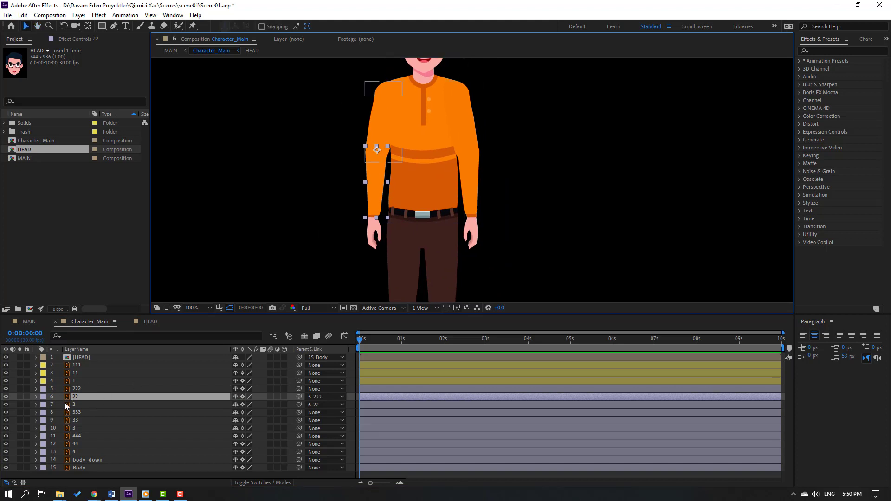
pyautogui.click(78, 404)
pyautogui.keyDown('ctrl'); pyautogui.click(82, 396); pyautogui.keyUp('ctrl')
pyautogui.keyDown('ctrl'); pyautogui.click(115, 389); pyautogui.keyUp('ctrl')
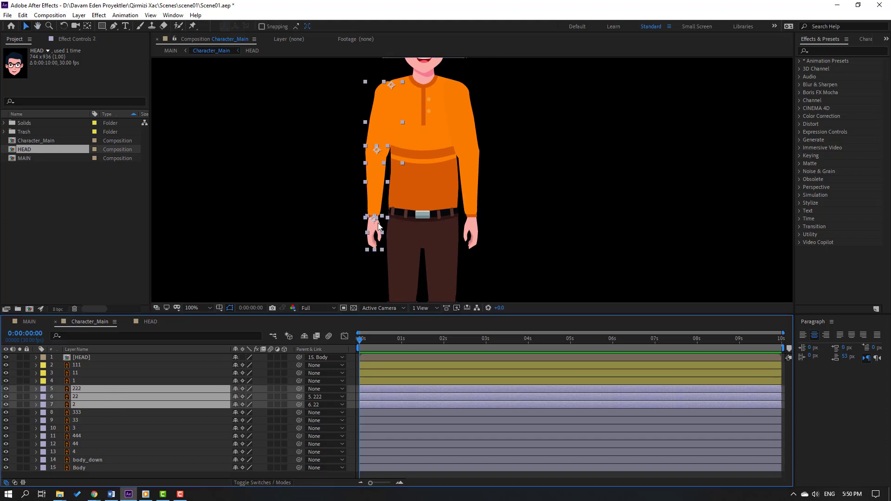
pyautogui.moveTo(388, 129); pyautogui.dragTo(389, 126)
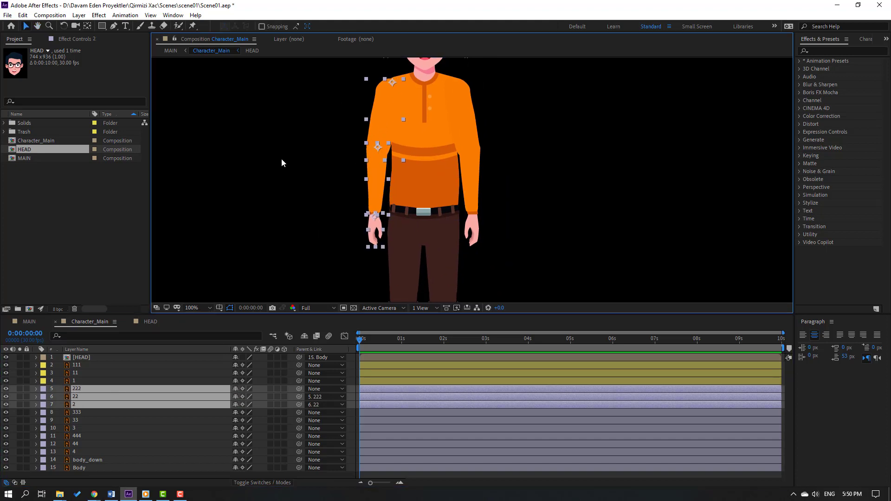
pyautogui.click(276, 179)
# Parent hand layer 1 to forearm 11 and forearm 11 to upper arm 111
pyautogui.click(76, 382)
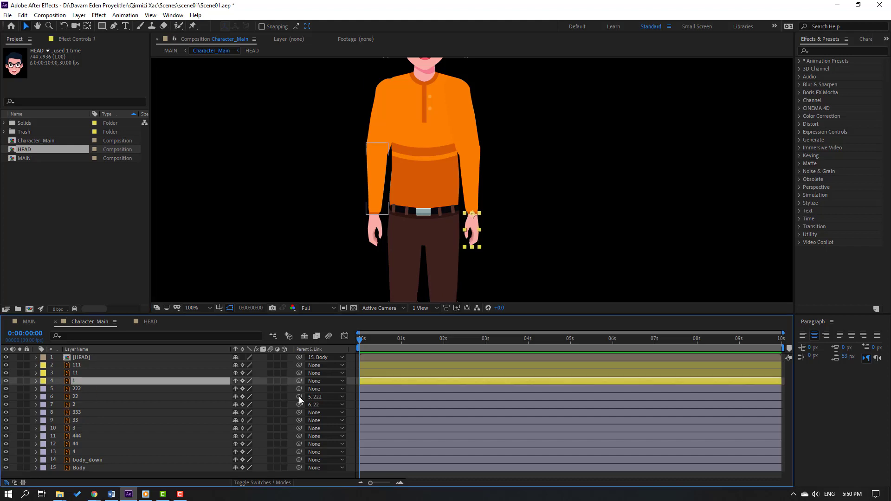
pyautogui.moveTo(299, 381); pyautogui.dragTo(71, 380)
pyautogui.click(74, 374)
pyautogui.moveTo(299, 375); pyautogui.dragTo(72, 366)
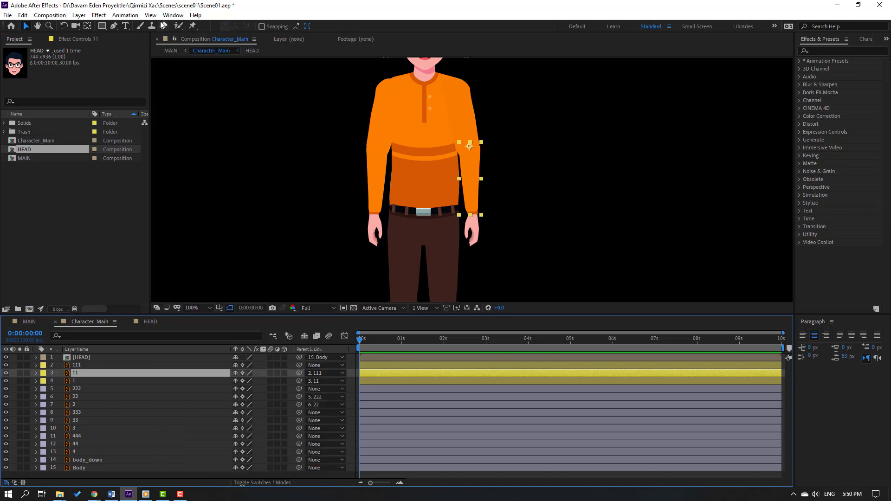
# Open the Duik Bassel.2 script and show its Links & constraints rigging tools
pyautogui.click(174, 15)
pyautogui.click(195, 471)
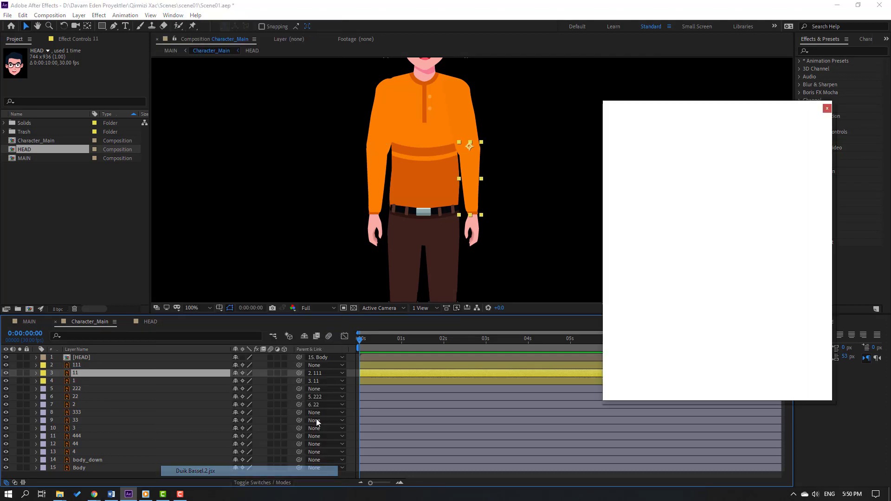
pyautogui.click(642, 173)
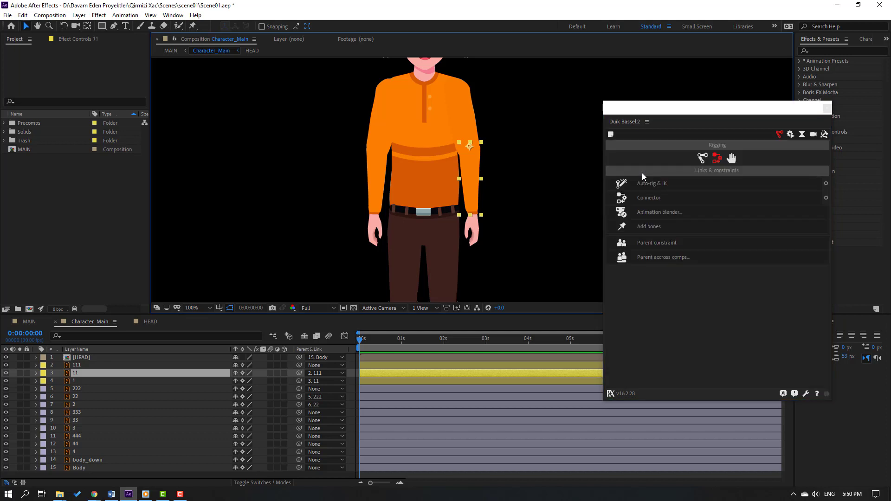
# Apply Duik's Auto-rig & IK to arm layers 111, 11 and 1 together
pyautogui.click(78, 365)
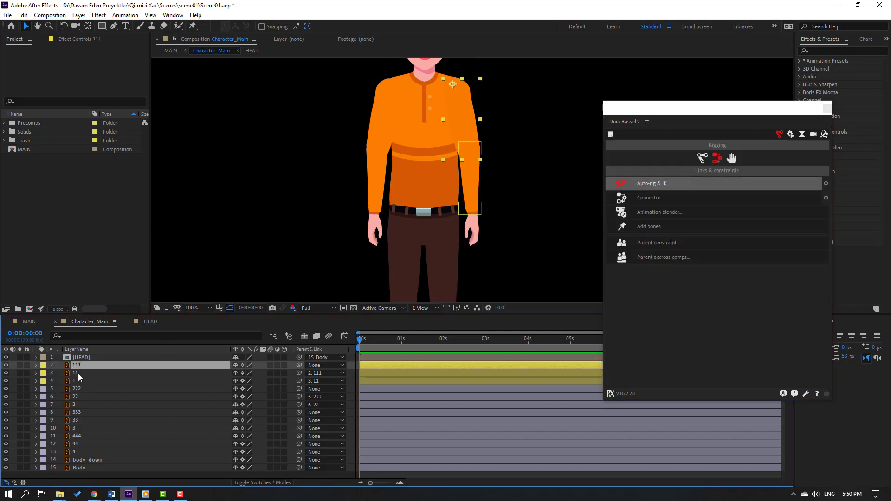
pyautogui.keyDown('ctrl'); pyautogui.click(79, 374); pyautogui.keyUp('ctrl')
pyautogui.keyDown('ctrl'); pyautogui.click(78, 380); pyautogui.keyUp('ctrl')
pyautogui.moveTo(517, 174); pyautogui.dragTo(475, 183)
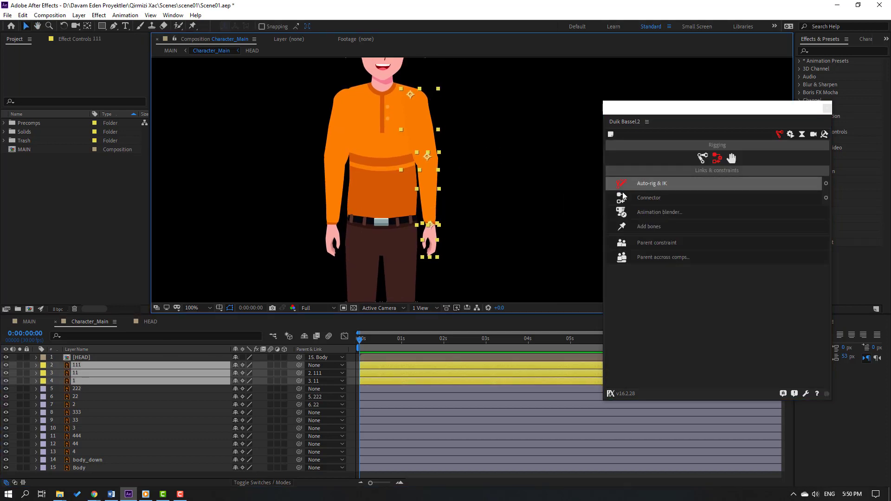
pyautogui.click(654, 184)
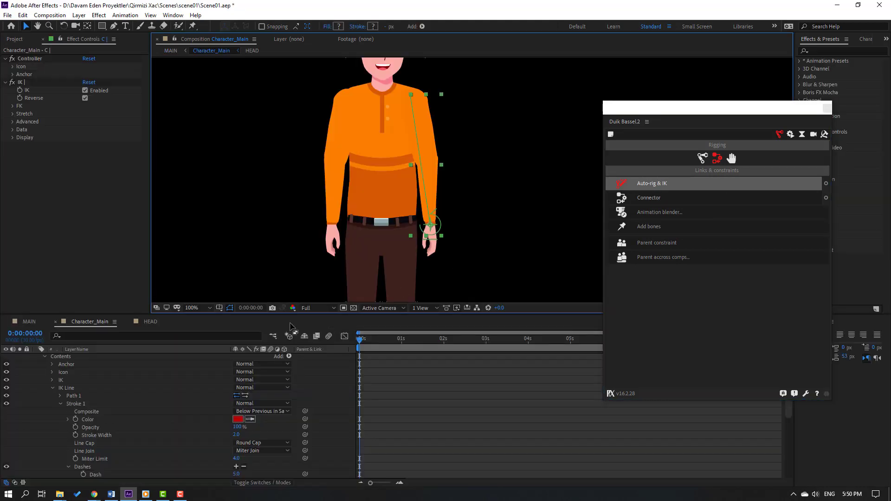
# Move the new IK controller at the wrist of hand 1 to test the arm, and undo the move
pyautogui.click(83, 358)
pyautogui.moveTo(431, 229)
pyautogui.mouseDown()
pyautogui.moveTo(439, 228)
pyautogui.moveTo(420, 216)
pyautogui.moveTo(440, 222)
pyautogui.moveTo(424, 231)
pyautogui.mouseUp()
pyautogui.hotkey('ctrl', 'z')
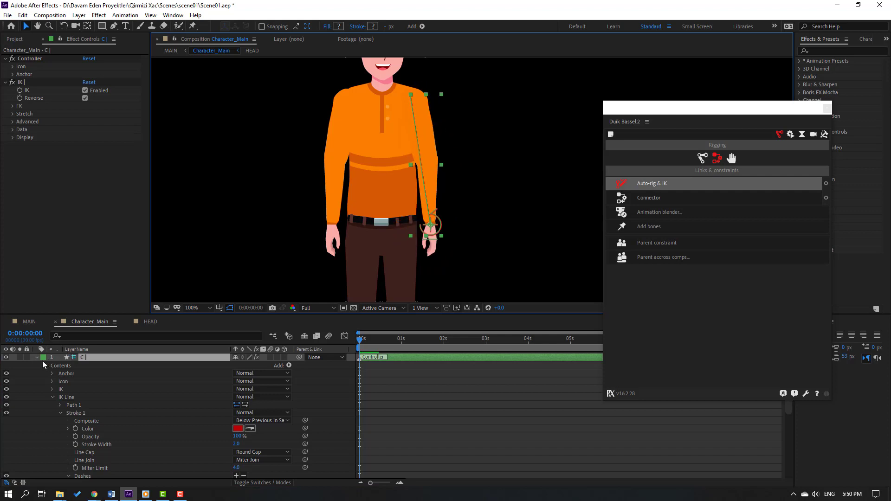
# Collapse the controller layer's properties and apply Auto-rig & IK to arm layers 2, 22 and 222
pyautogui.click(36, 358)
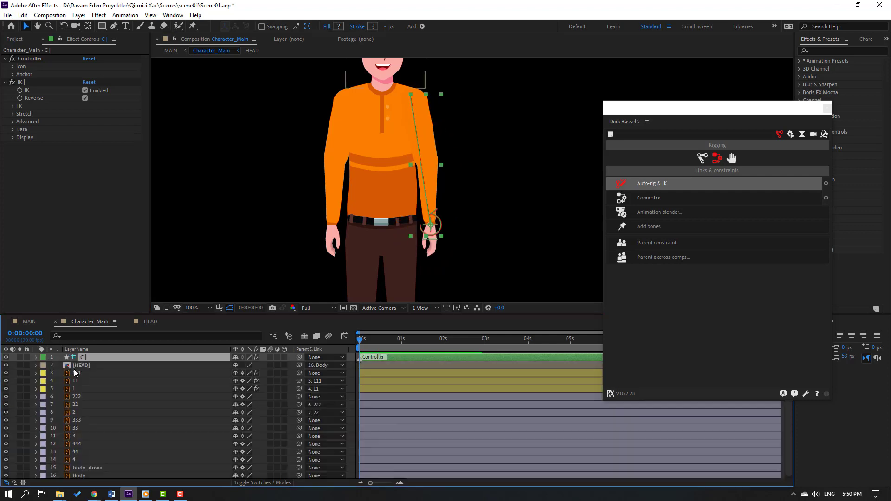
pyautogui.click(76, 413)
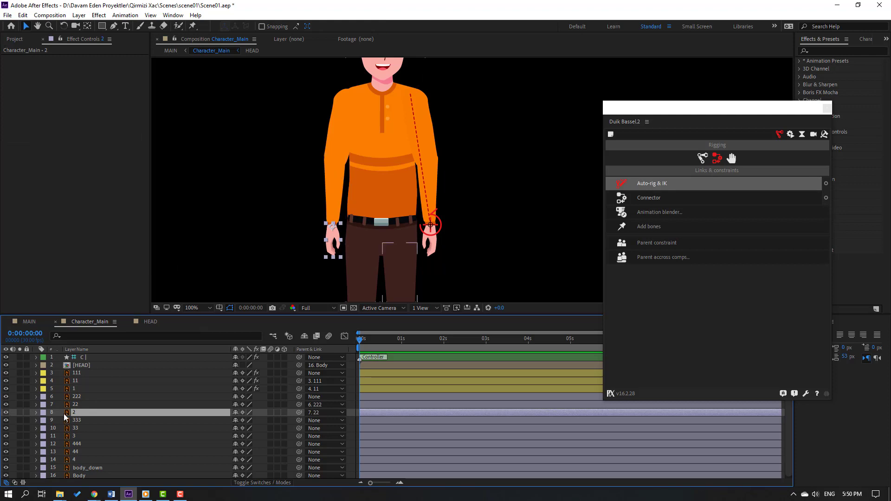
pyautogui.keyDown('ctrl'); pyautogui.click(78, 405); pyautogui.keyUp('ctrl')
pyautogui.keyDown('ctrl'); pyautogui.click(80, 397); pyautogui.keyUp('ctrl')
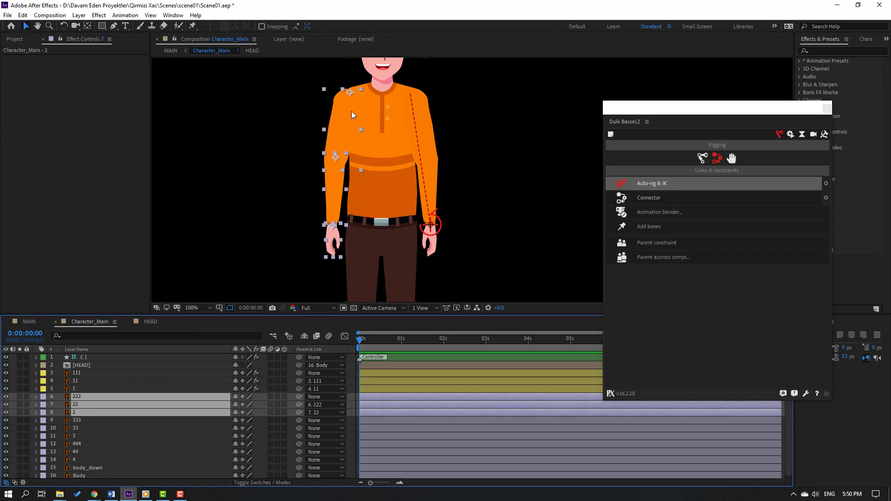
pyautogui.click(666, 184)
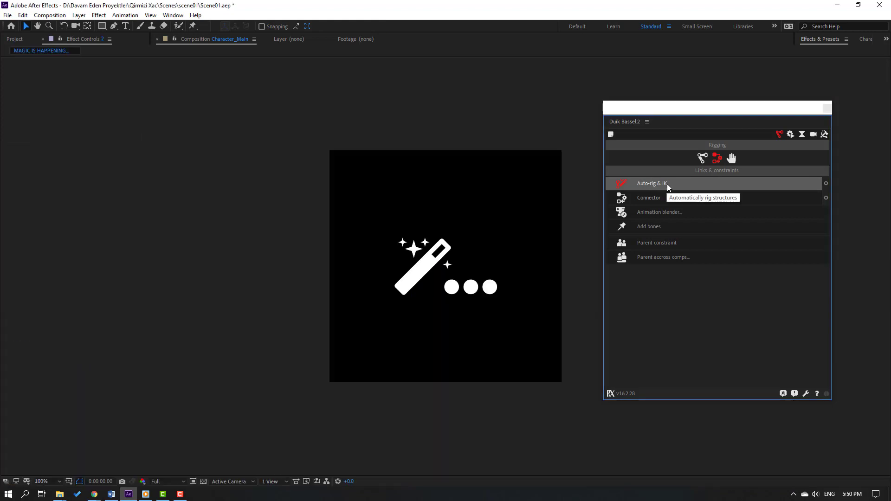
# Test the second arm's IK controller by moving it, undo the move, and collapse the controller layer's properties
pyautogui.moveTo(335, 241); pyautogui.dragTo(365, 234)
pyautogui.hotkey('ctrl', 'z')
pyautogui.scroll(1, 54, 377)
pyautogui.click(36, 358)
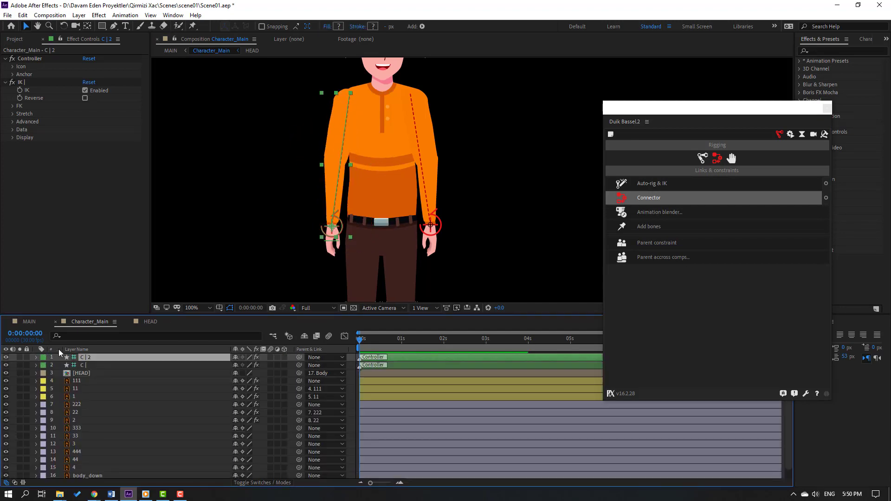
# Rotate the Body layer slightly to test how the arms behave, and undo the rotation
pyautogui.scroll(-2, 91, 461)
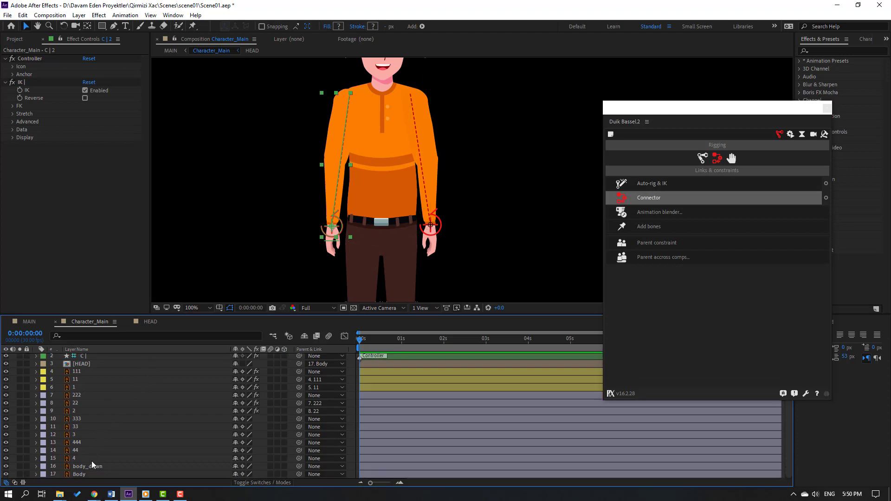
pyautogui.click(89, 468)
pyautogui.press('r')
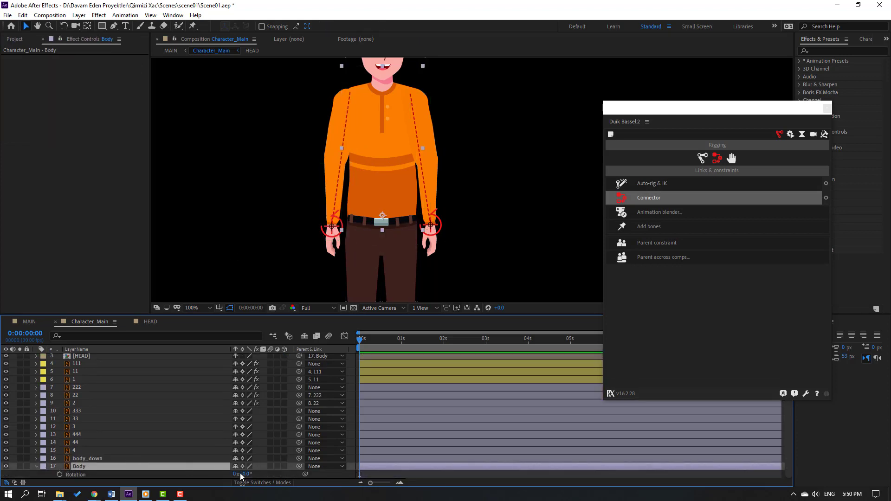
pyautogui.moveTo(245, 476); pyautogui.dragTo(243, 474)
pyautogui.hotkey('ctrl', 'z')
pyautogui.scroll(2, 93, 428)
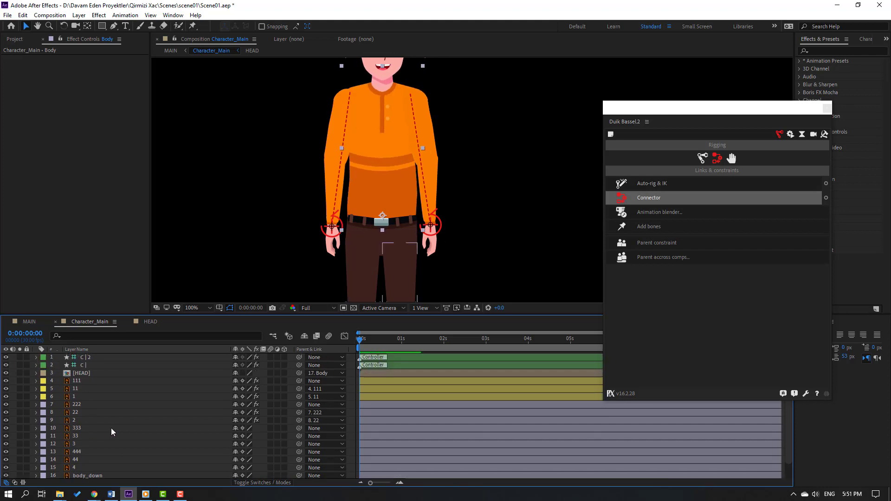
# Parent arm layers 111 and 222 to the Body layer and test the link by rotating the body, keeping its rotation at 0°
pyautogui.click(77, 405)
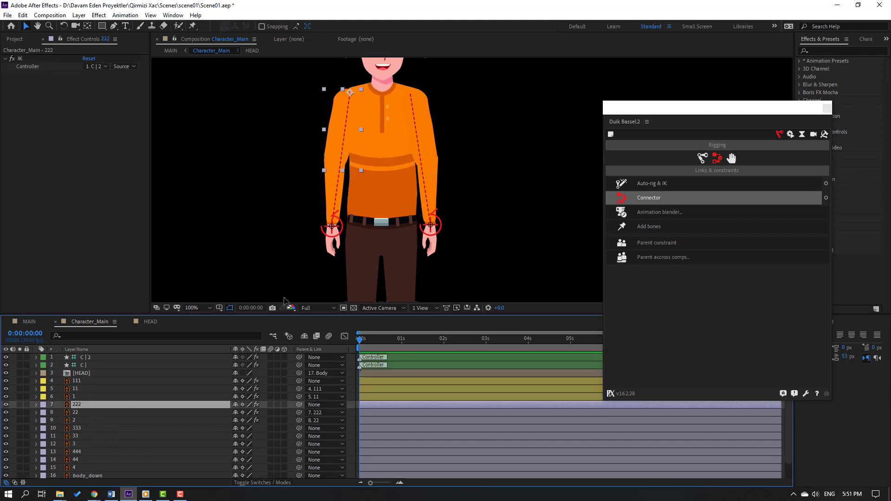
pyautogui.keyDown('ctrl'); pyautogui.click(78, 383); pyautogui.keyUp('ctrl')
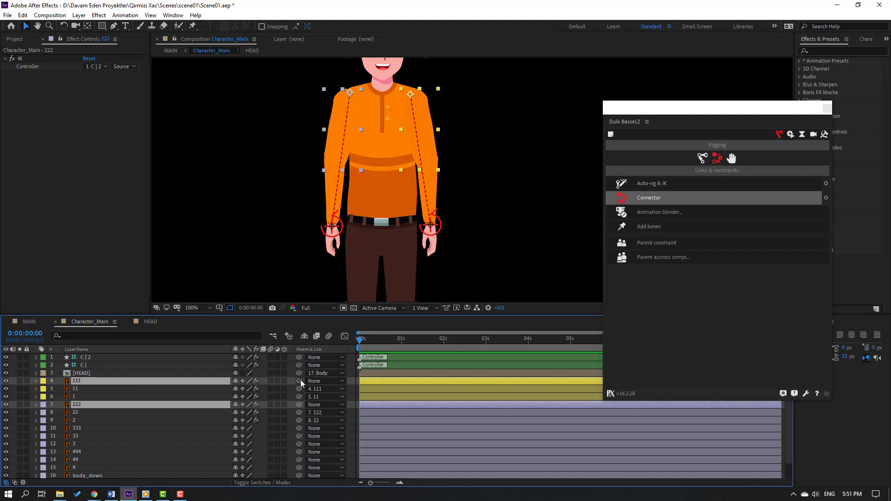
pyautogui.moveTo(228, 405); pyautogui.dragTo(88, 468)
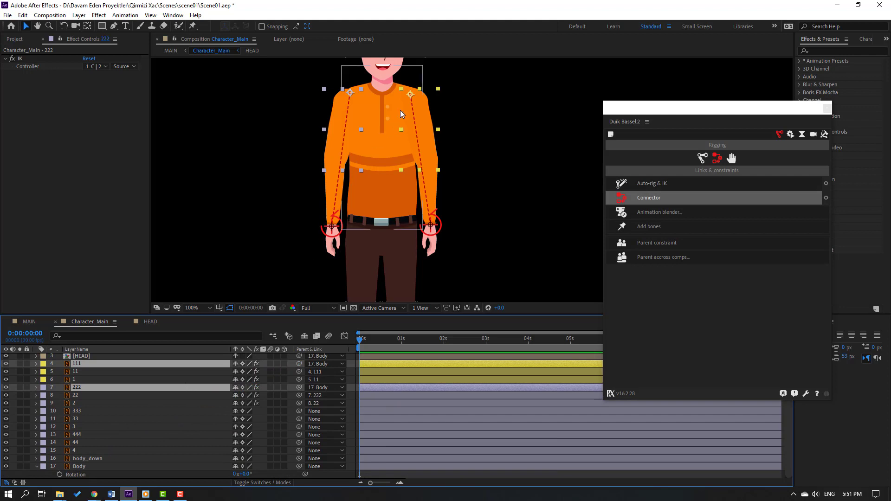
pyautogui.click(81, 466)
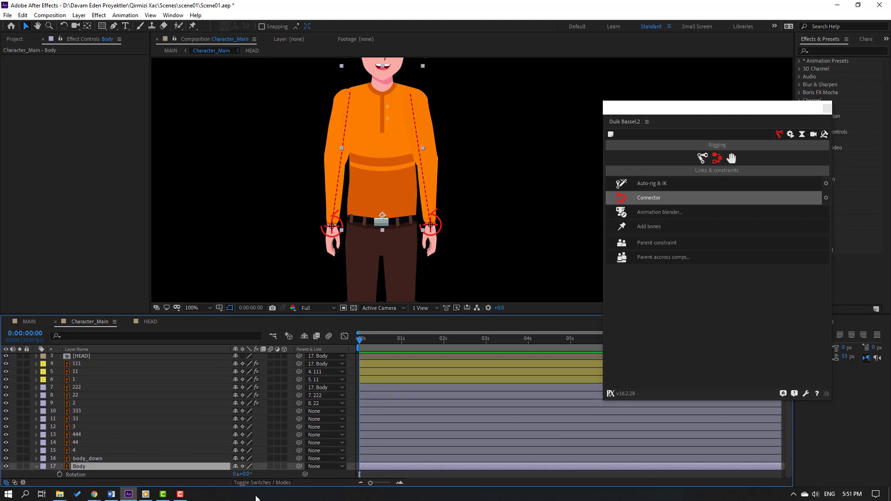
pyautogui.moveTo(245, 474); pyautogui.dragTo(245, 474)
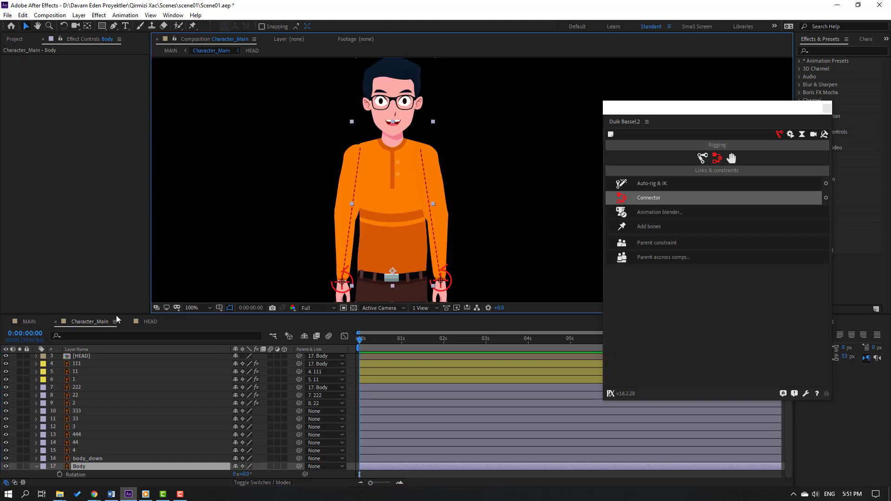
# Return to the MAIN composition and close the Duik panel
pyautogui.click(25, 322)
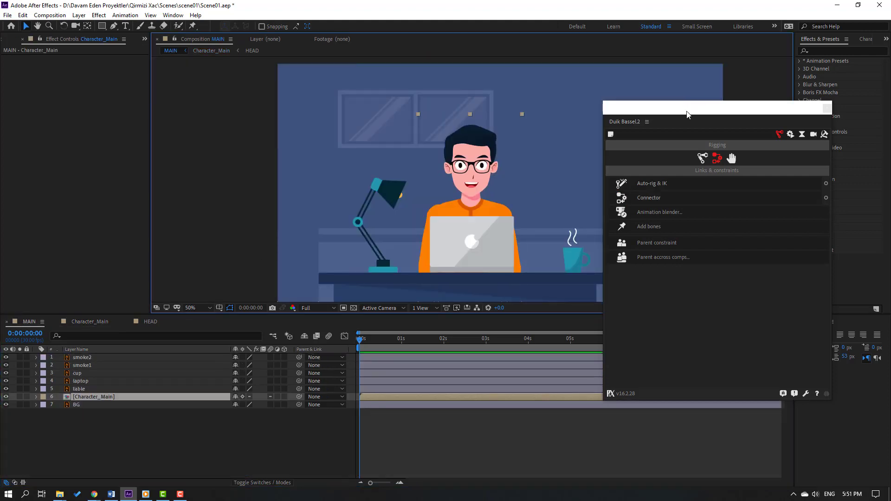
pyautogui.moveTo(688, 110); pyautogui.dragTo(434, 148)
pyautogui.click(574, 147)
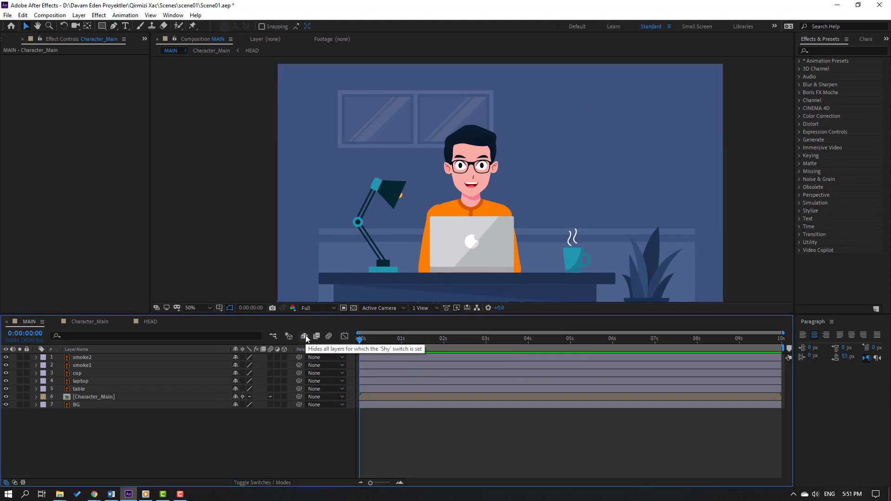
# In the HEAD composition, unlink the eyes white layer's scale proportions and reduce its vertical scale to 222%
pyautogui.click(150, 322)
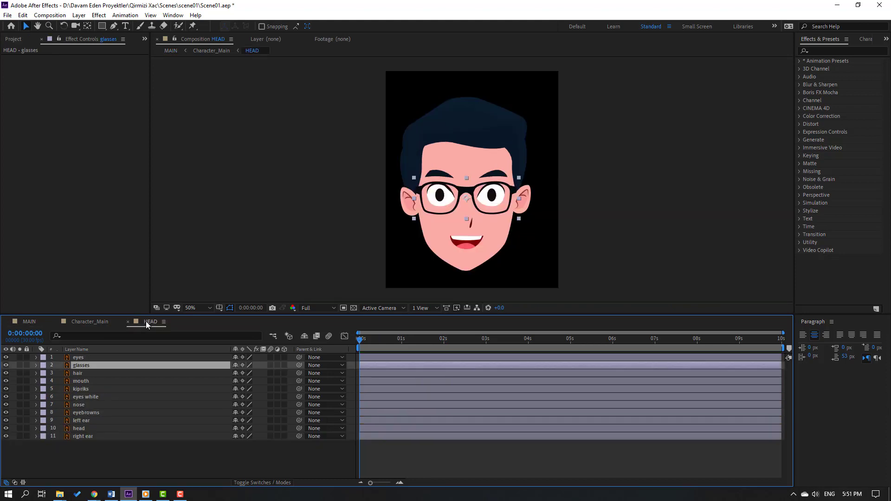
pyautogui.click(81, 397)
pyautogui.scroll(2, 430, 229)
pyautogui.press('s')
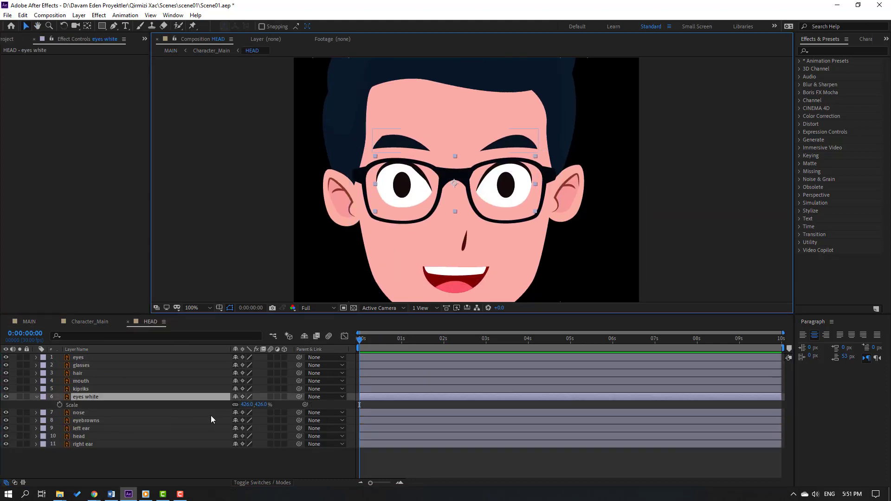
pyautogui.click(236, 406)
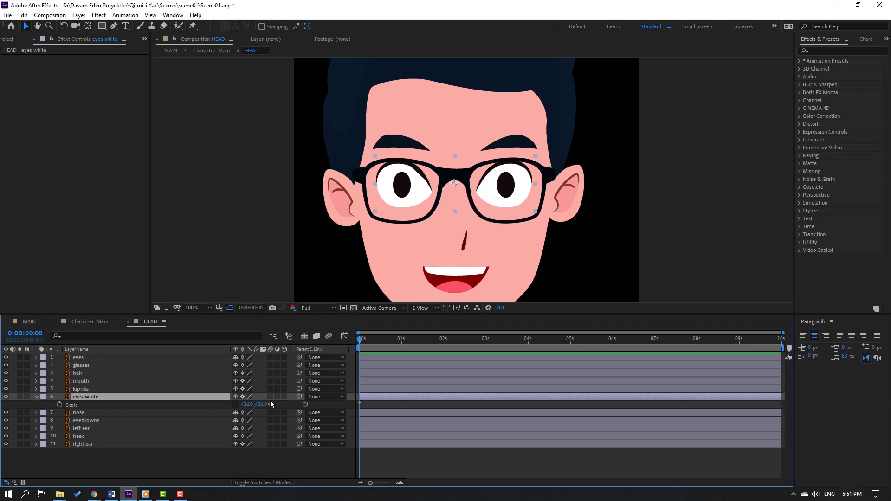
pyautogui.moveTo(263, 404); pyautogui.dragTo(180, 413)
pyautogui.click(35, 397)
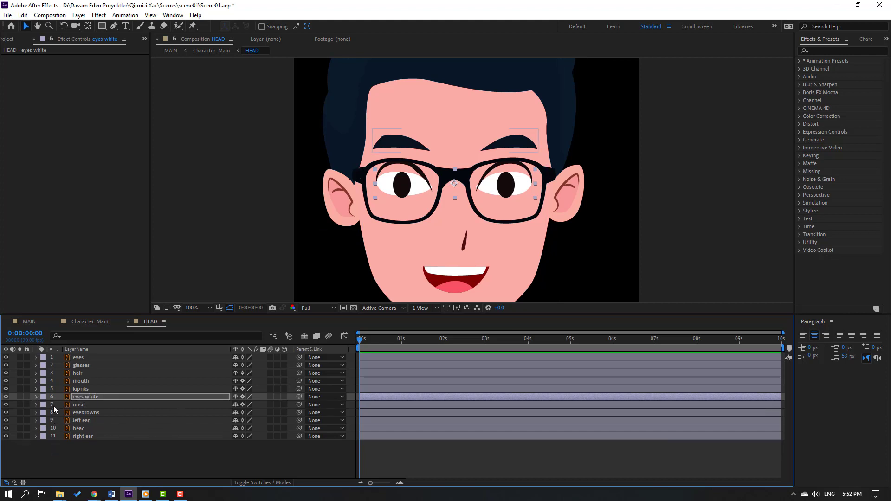
# Duplicate the eyes white layer and move the eyes layer directly beneath the duplicate
pyautogui.click(93, 397)
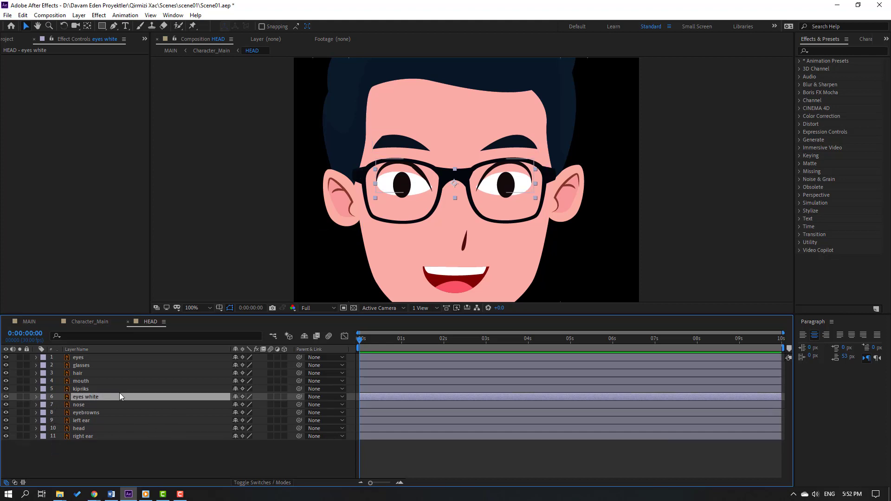
pyautogui.hotkey('ctrl', 'd')
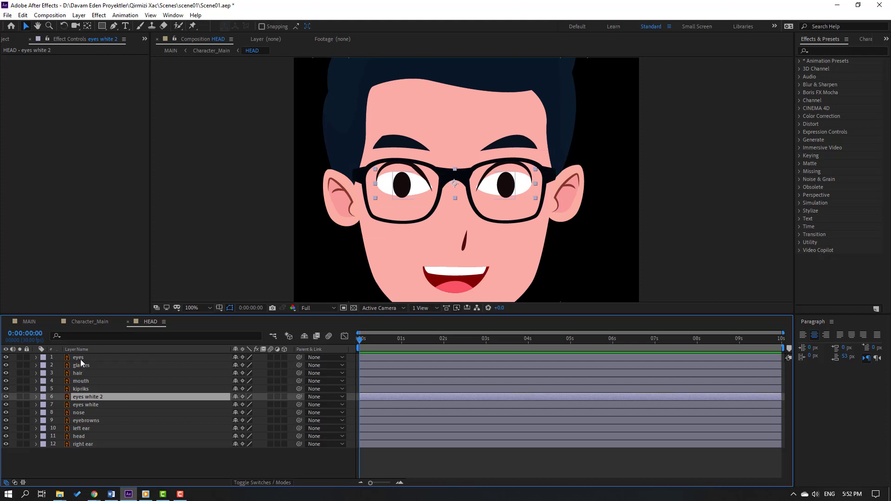
pyautogui.moveTo(80, 358); pyautogui.dragTo(94, 401)
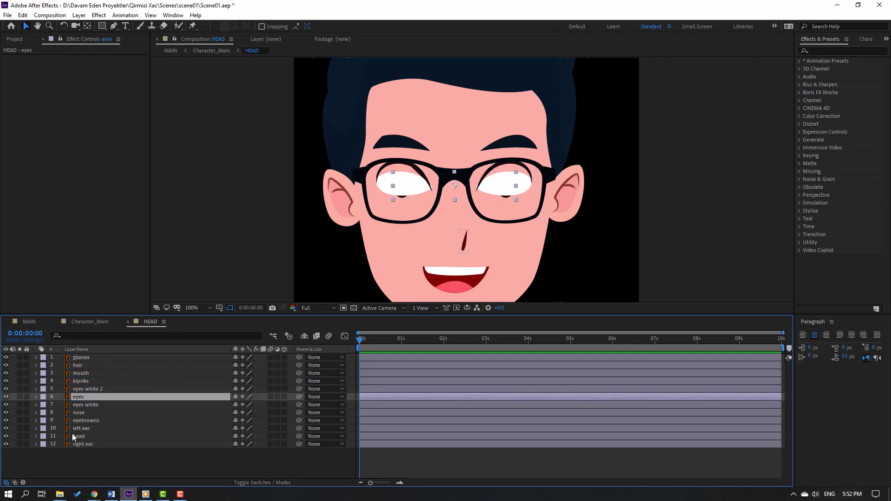
# Set the eyes layer's track matte to Alpha Matte "eyes white 2" and test it by shifting the pupils sideways, undoing the shift
pyautogui.click(264, 483)
pyautogui.click(285, 398)
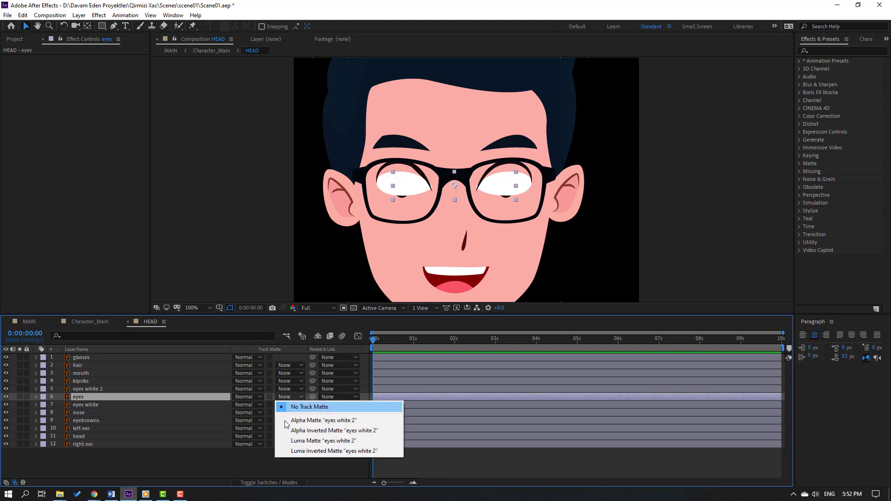
pyautogui.click(355, 421)
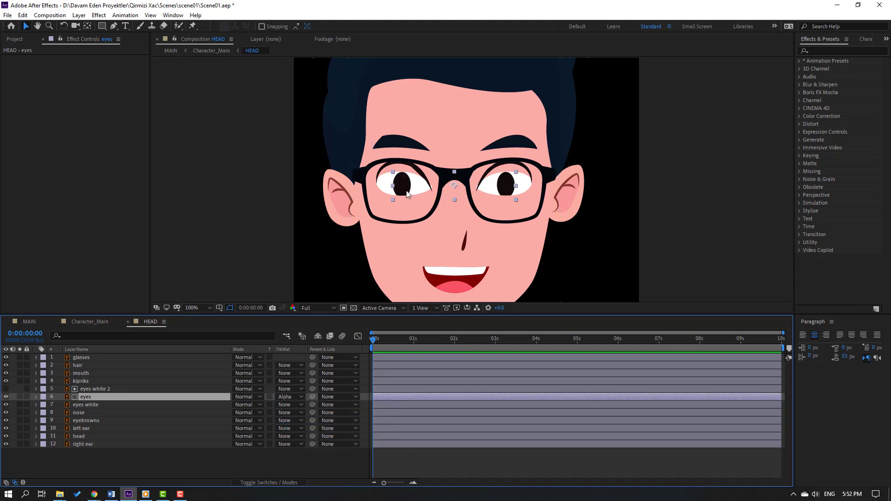
pyautogui.moveTo(407, 194)
pyautogui.mouseDown()
pyautogui.moveTo(413, 187)
pyautogui.moveTo(401, 194)
pyautogui.mouseUp()
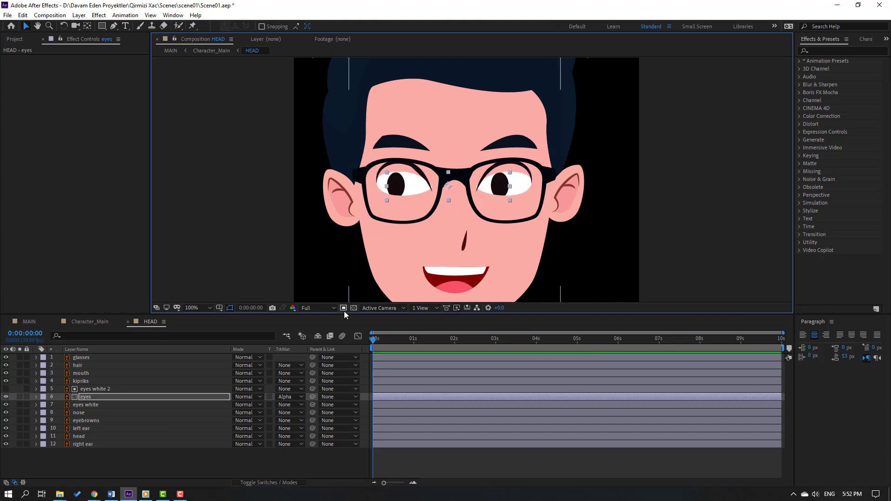
pyautogui.hotkey('ctrl', 'z')
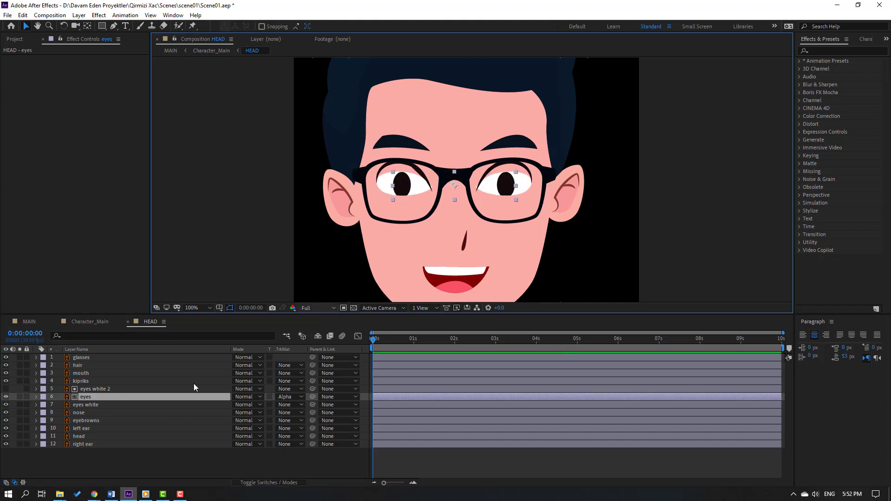
# Parent the eyes white 2 layer to eyes white and reduce the eyes white vertical scale to 167%
pyautogui.click(91, 406)
pyautogui.press('s')
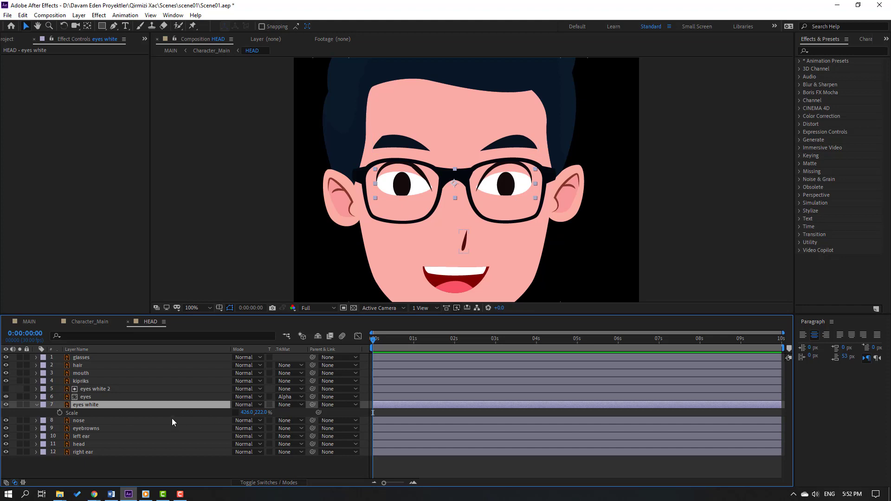
pyautogui.click(100, 391)
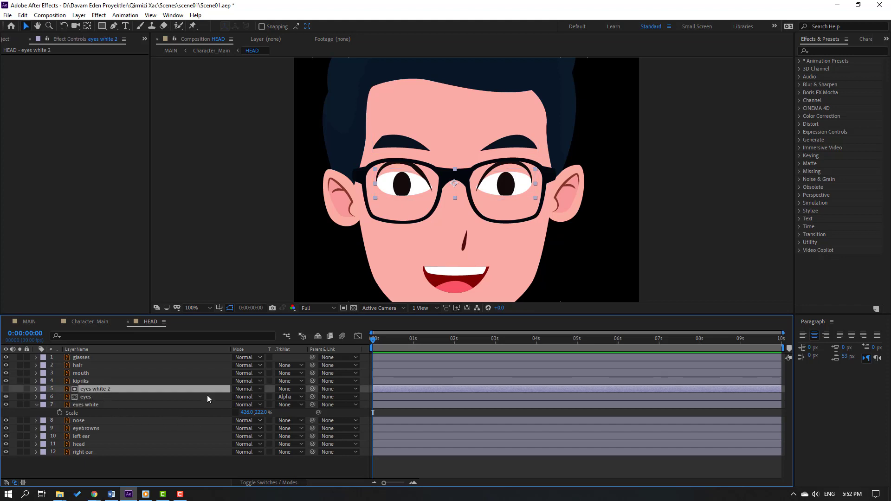
pyautogui.moveTo(312, 389); pyautogui.dragTo(93, 405)
pyautogui.click(85, 406)
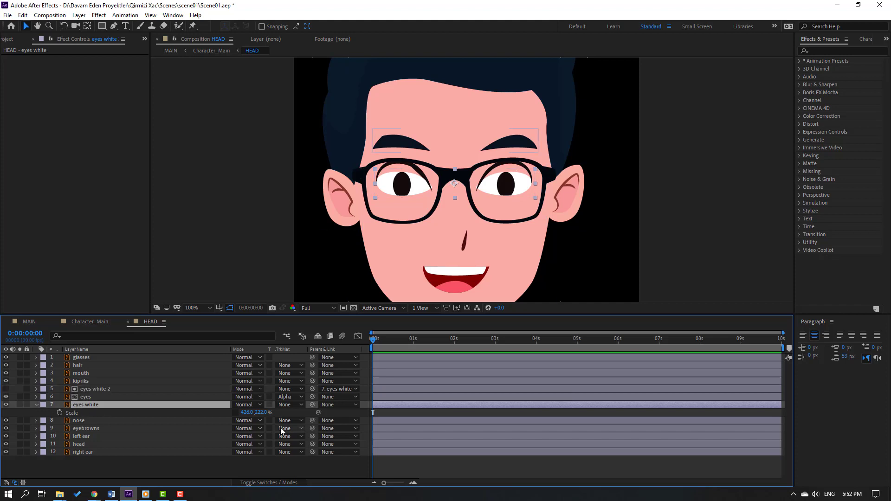
pyautogui.moveTo(259, 413); pyautogui.dragTo(235, 412)
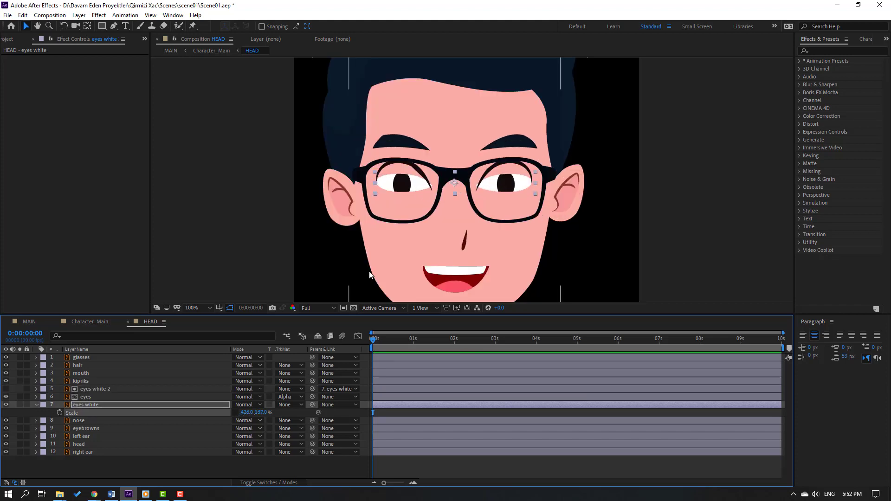
# Keyframe a blink on the eyes white scale: 167% vertically at 0:00:00:05, 28% three frames on, and 167% again at 0:00:00:11
pyautogui.click(380, 342)
pyautogui.press('pagedown')
pyautogui.press('pagedown')
pyautogui.press('pagedown')
pyautogui.moveTo(259, 418); pyautogui.dragTo(186, 420)
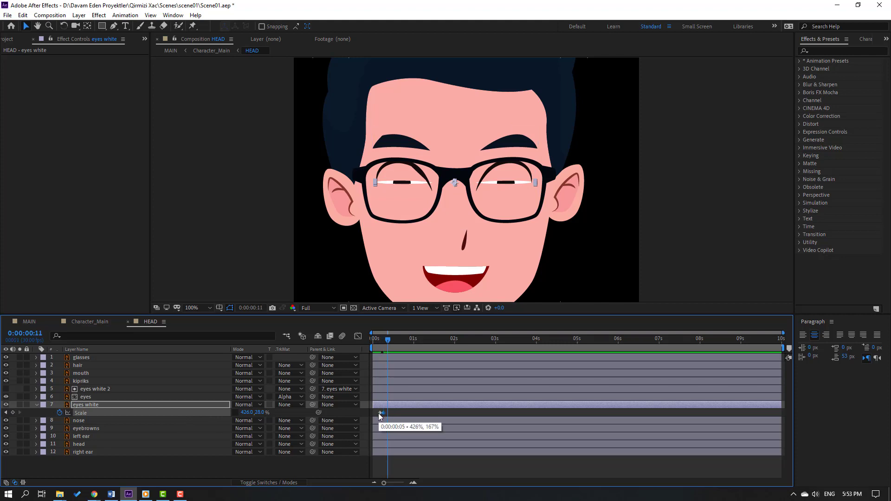
pyautogui.hotkey('ctrl', 'c')
pyautogui.hotkey('ctrl', 'v')
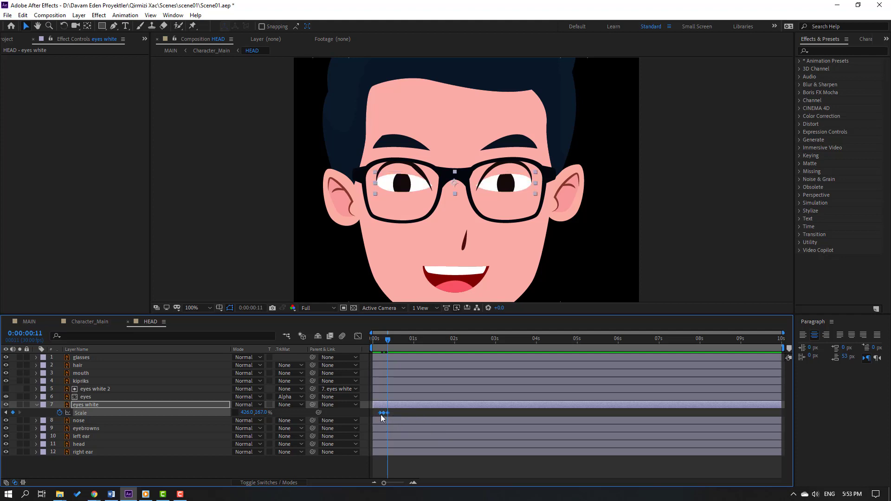
# Apply Easy Ease to the three blink scale keyframes and preview the blink
pyautogui.rightClick(381, 413)
pyautogui.moveTo(417, 462)
pyautogui.click(514, 346)
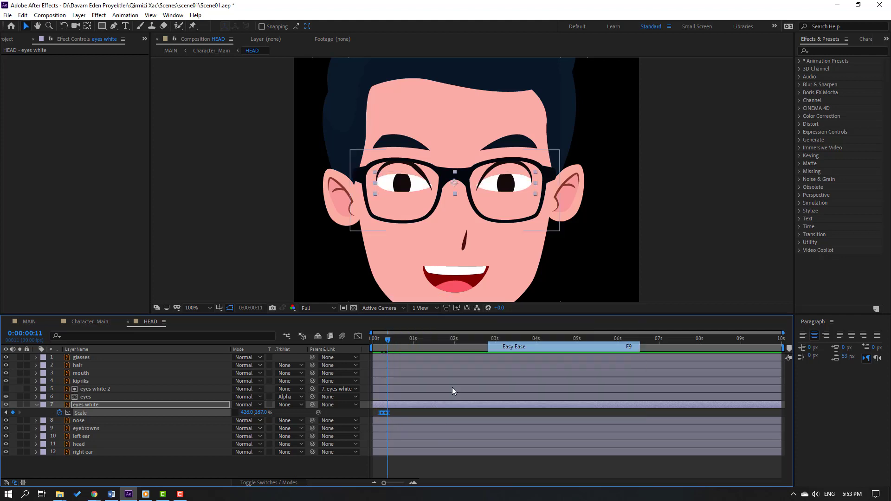
pyautogui.click(417, 408)
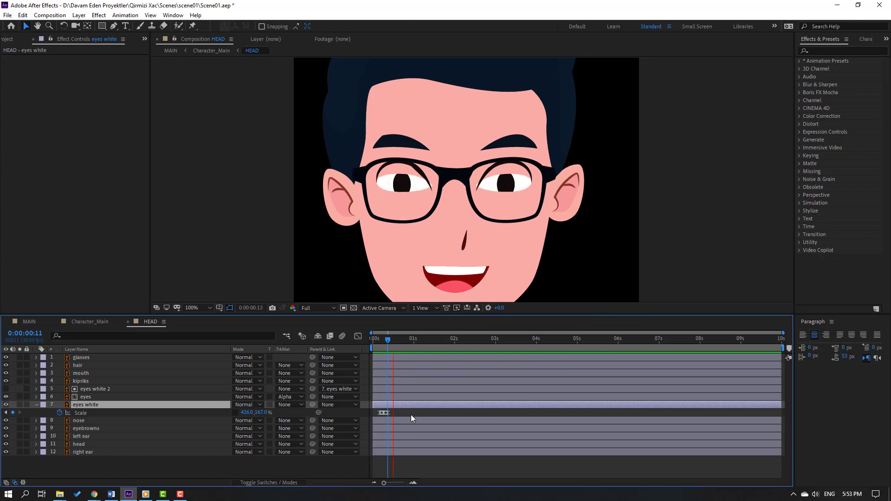
# Spread the three blink keyframes further apart in time to slow the blink, previewing the timing
pyautogui.moveTo(403, 414); pyautogui.dragTo(381, 415)
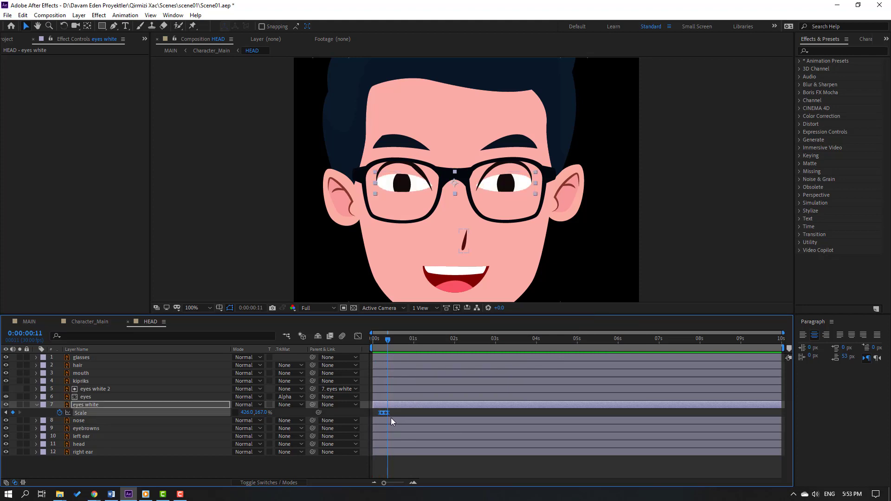
pyautogui.hotkey('ctrl', 'v')
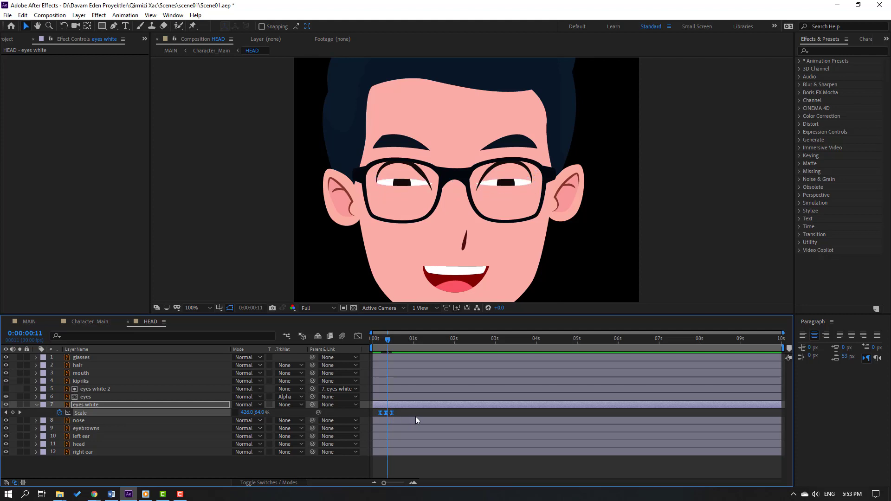
pyautogui.press('space')
pyautogui.scroll(-2, 315, 177)
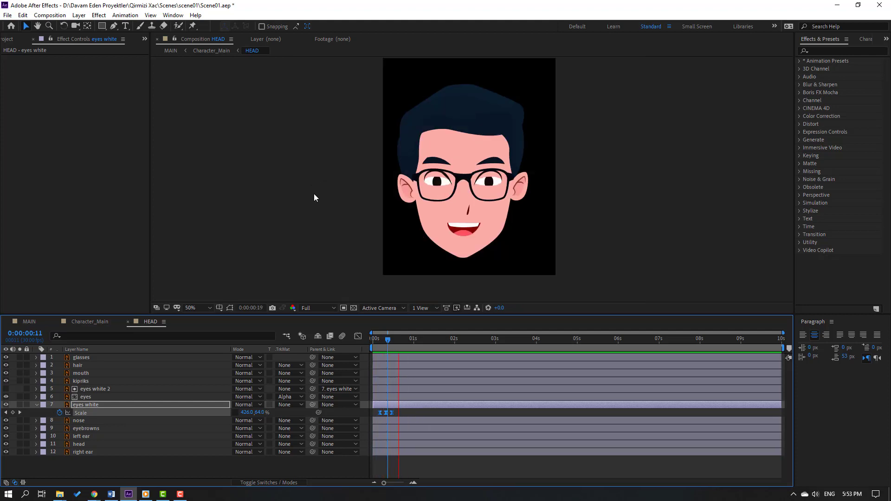
pyautogui.scroll(1, 373, 236)
pyautogui.press('space')
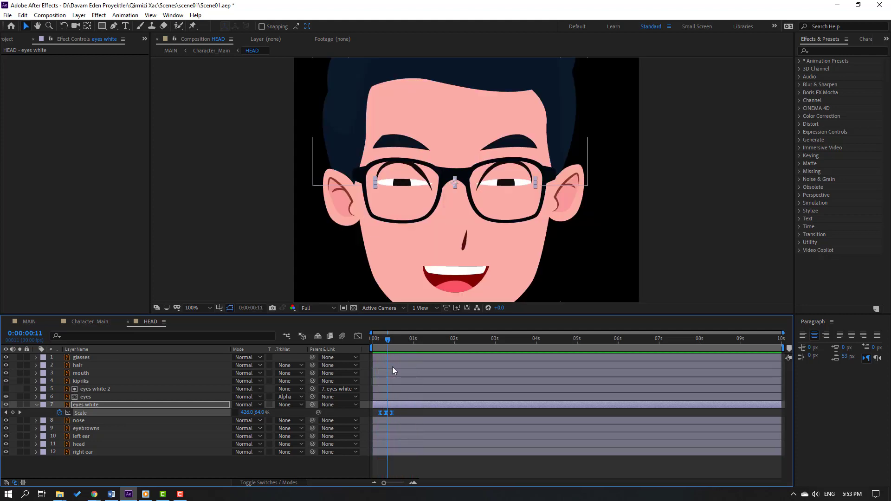
pyautogui.moveTo(392, 414); pyautogui.dragTo(395, 414)
pyautogui.press('space')
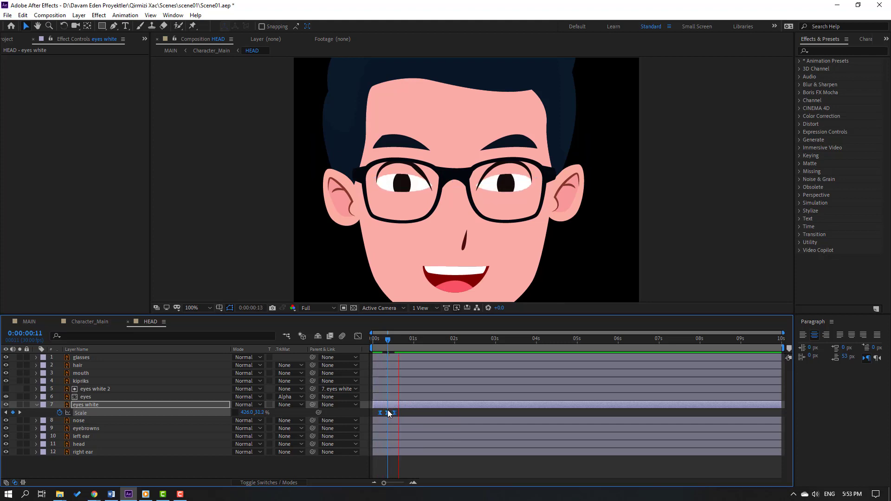
pyautogui.press('space')
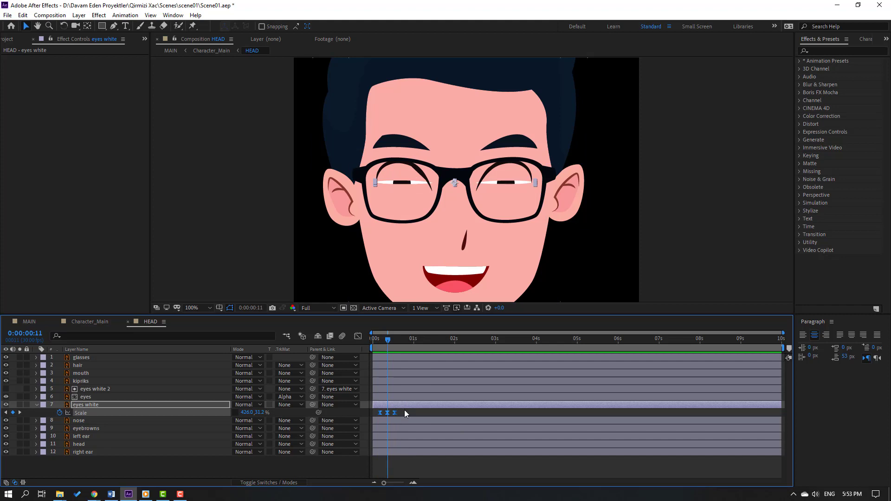
pyautogui.press('space')
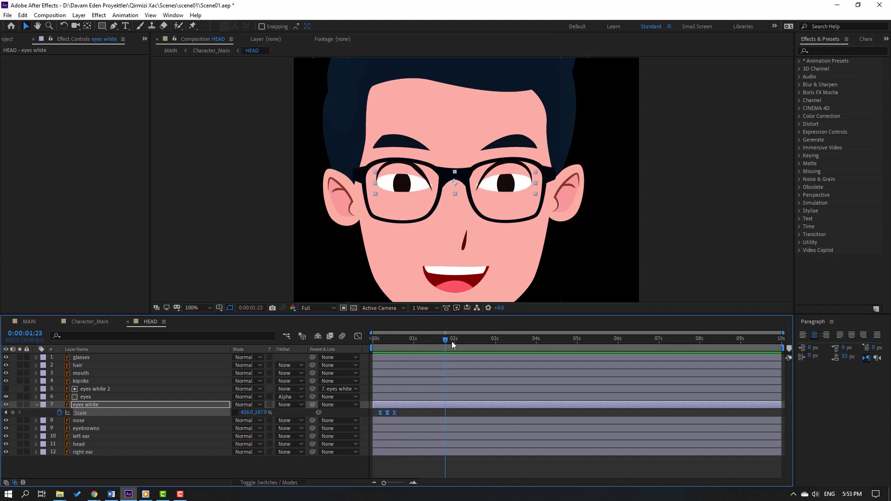
# Paste the blink keyframes at intervals along the eyes white layer up to 0:00:08:26 and shift the 0:00:07:11 set slightly earlier
pyautogui.hotkey('ctrl', 'v')
pyautogui.click(674, 343)
pyautogui.hotkey('ctrl', 'v')
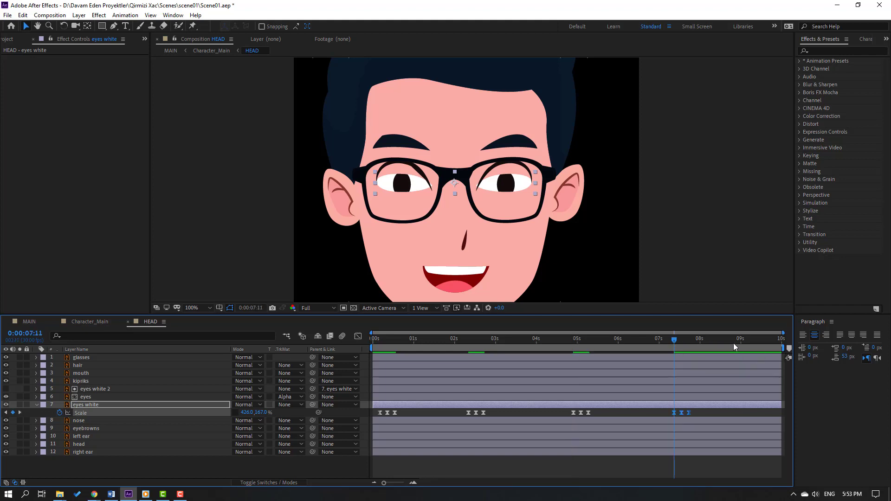
pyautogui.click(735, 344)
pyautogui.hotkey('ctrl', 'v')
pyautogui.moveTo(674, 413); pyautogui.dragTo(661, 414)
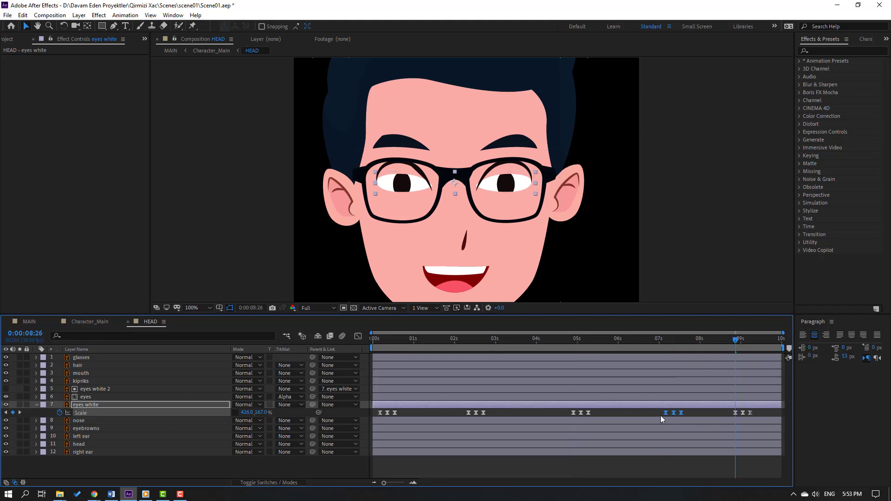
# Keyframe the eyes layer's position at 0:00:00:15, and shift the pupils sideways to 355, 535 at 0:00:00:18
pyautogui.press('space')
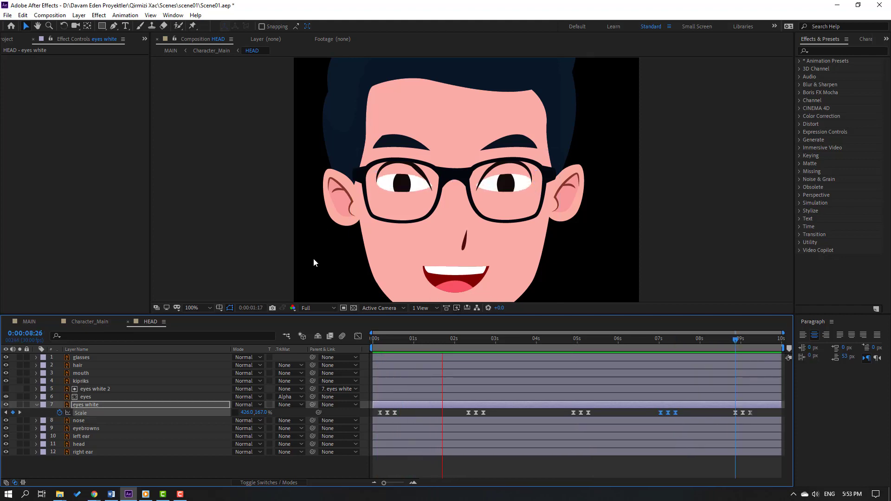
pyautogui.click(394, 341)
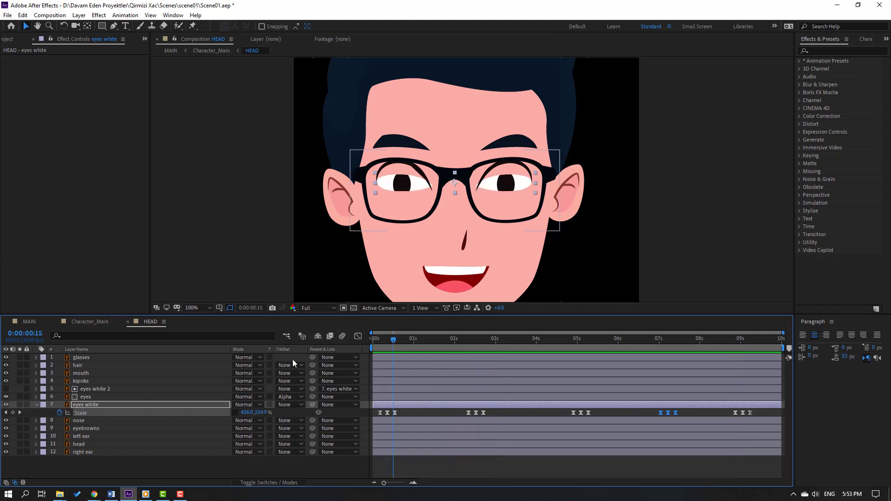
pyautogui.click(91, 398)
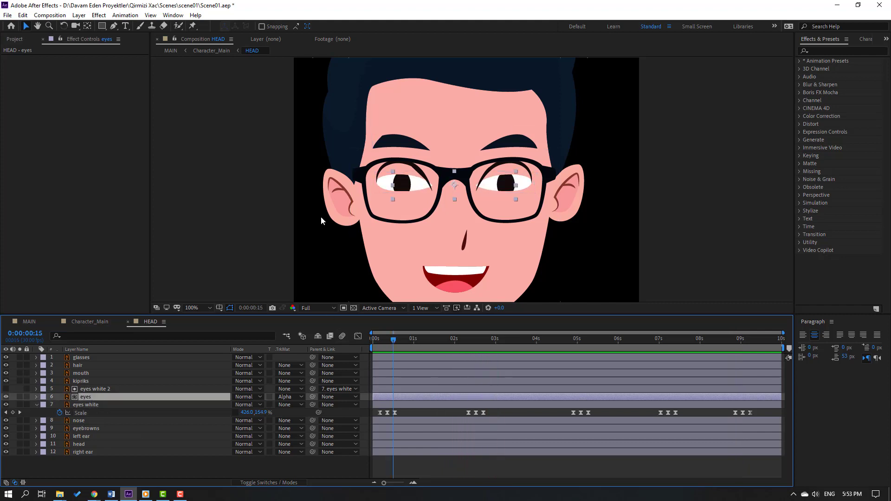
pyautogui.press('p')
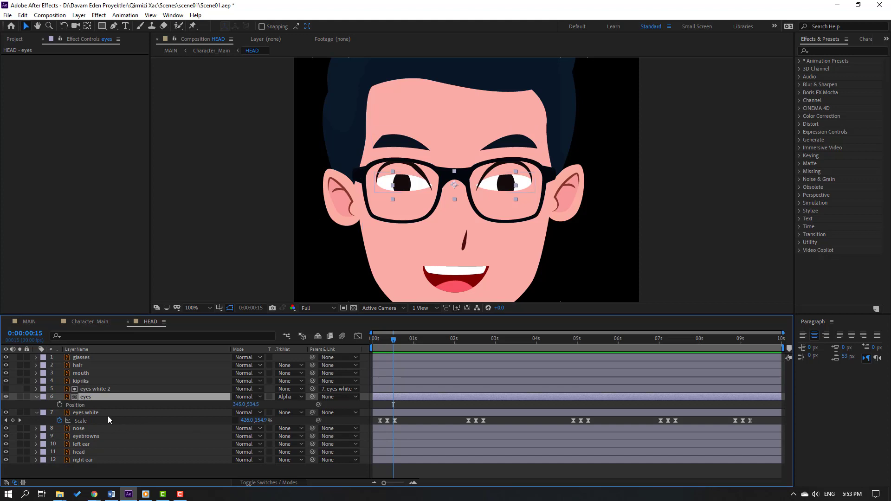
pyautogui.click(59, 405)
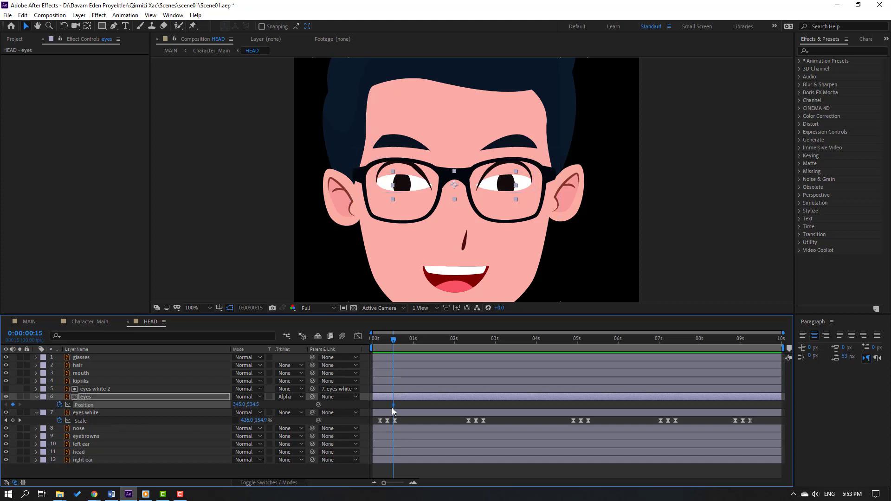
pyautogui.press('pagedown')
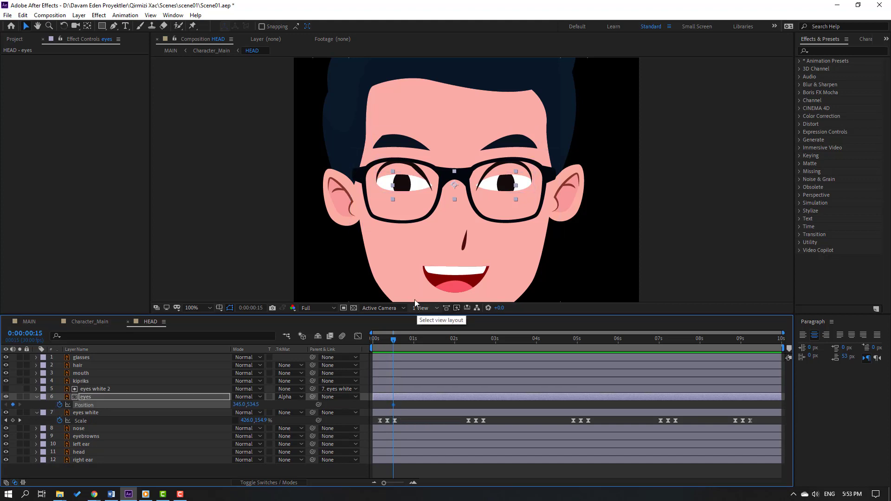
pyautogui.press('pagedown')
pyautogui.press('pagedown')
pyautogui.press('.')
pyautogui.moveTo(328, 194); pyautogui.dragTo(340, 193)
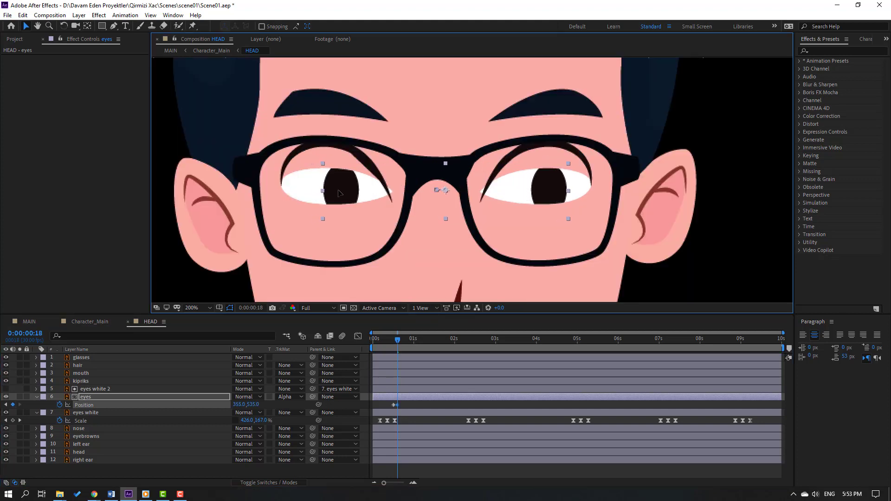
# Hold the eyes position with a keyframe at 0:00:00:29 and move the pupils to 341.5, 532.5 at 0:00:01:02
pyautogui.click(404, 340)
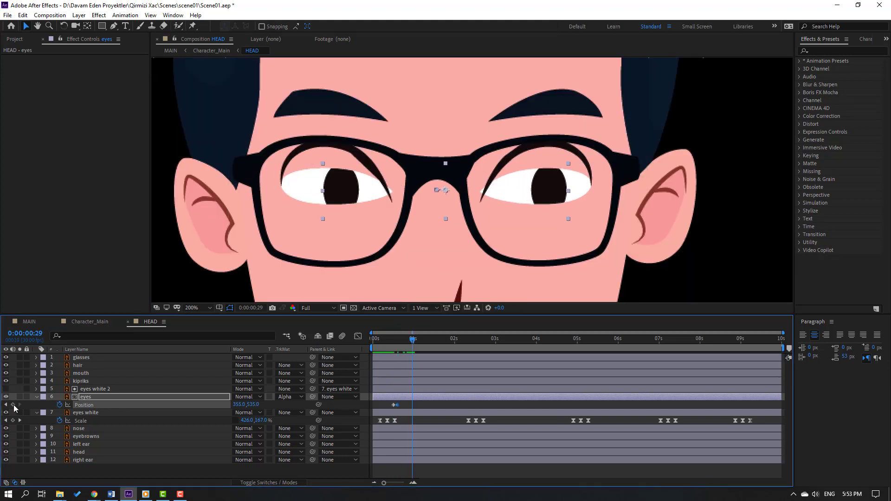
pyautogui.click(13, 405)
pyautogui.press('pagedown')
pyautogui.moveTo(540, 200); pyautogui.dragTo(527, 198)
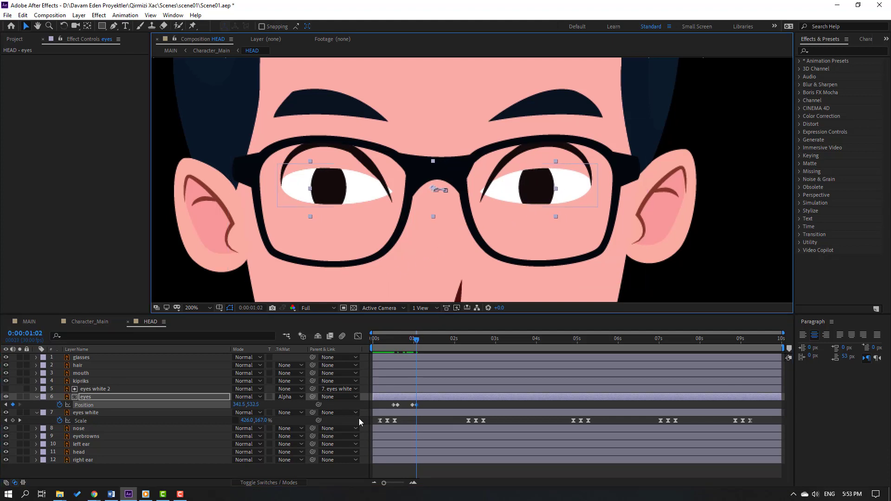
# Apply Easy Ease to the four eyes position keyframes and preview the pupil movement
pyautogui.moveTo(432, 409); pyautogui.dragTo(388, 408)
pyautogui.rightClick(394, 405)
pyautogui.moveTo(445, 400)
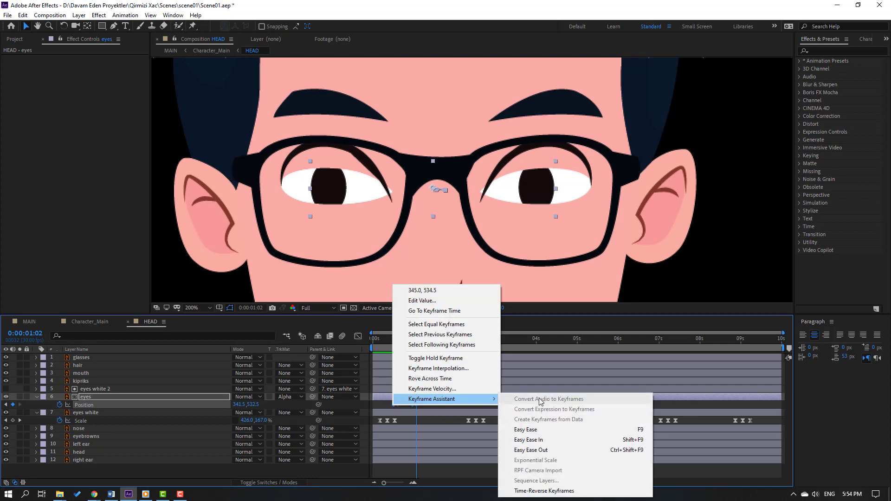
pyautogui.click(525, 430)
pyautogui.press(',')
pyautogui.press(',')
pyautogui.press(',')
pyautogui.press('space')
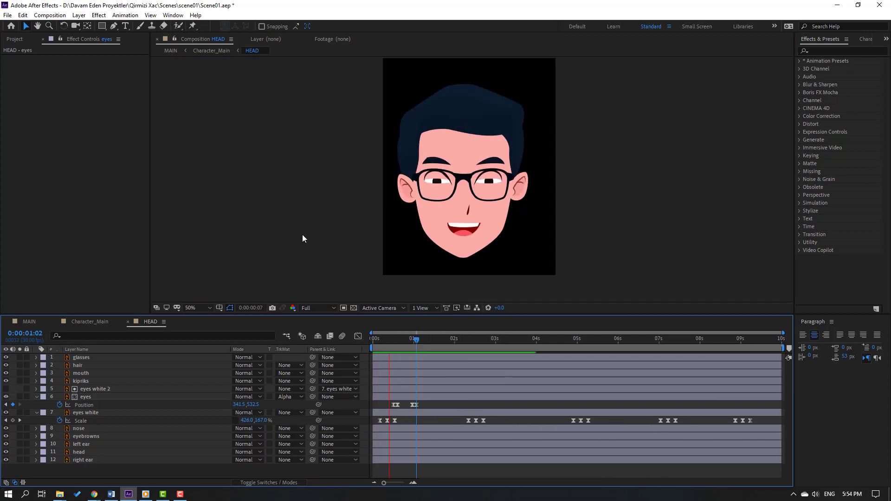
pyautogui.press('.')
pyautogui.press('.')
pyautogui.press('space')
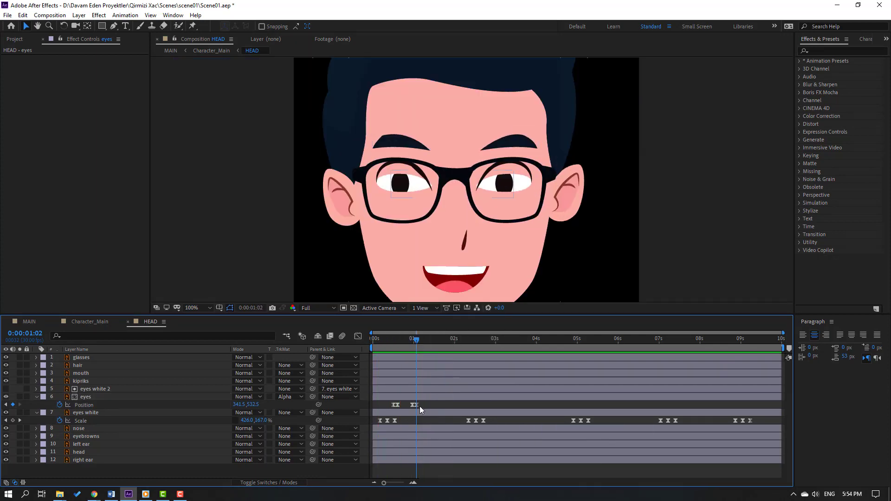
# Move the two pairs of eyes position keyframes later and further apart, and preview the timing
pyautogui.moveTo(414, 409)
pyautogui.mouseDown()
pyautogui.moveTo(432, 405)
pyautogui.moveTo(402, 406)
pyautogui.mouseUp()
pyautogui.press('space')
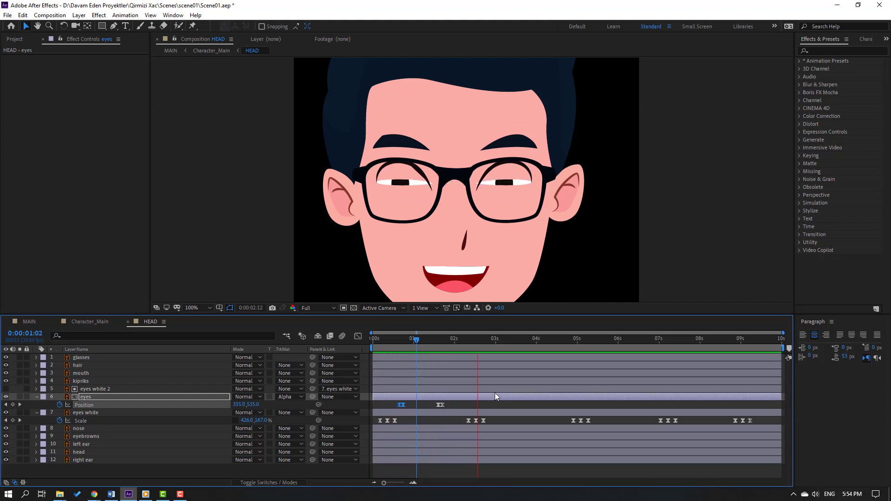
pyautogui.press('space')
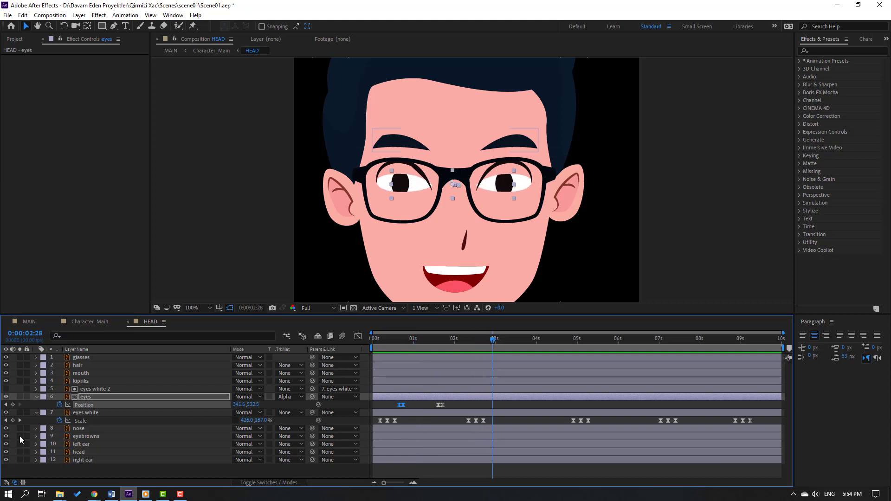
# Add an eyes position keyframe at 0:00:02:28 and move the pupils to 335.5, 534.5 at 0:00:03:01
pyautogui.click(12, 405)
pyautogui.press('pagedown')
pyautogui.press('pagedown')
pyautogui.press('pagedown')
pyautogui.press('.')
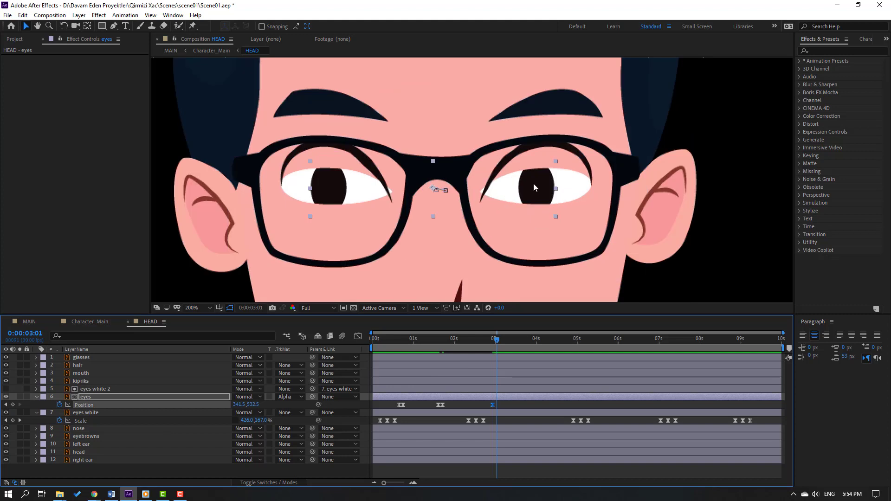
pyautogui.moveTo(534, 183)
pyautogui.mouseDown()
pyautogui.moveTo(541, 185)
pyautogui.moveTo(530, 188)
pyautogui.mouseUp()
pyautogui.press(',')
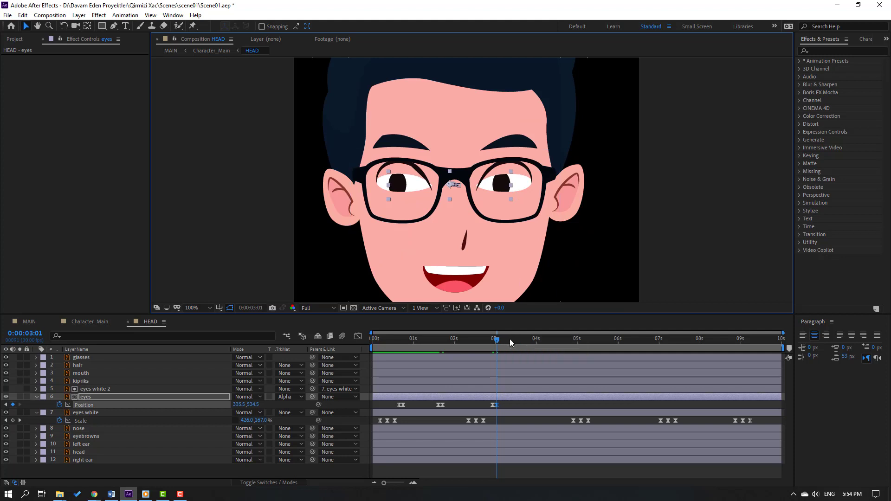
# Hold the eyes position with a keyframe at 0:00:03:23 and move the pupils back to 346, 532 a few frames on
pyautogui.moveTo(510, 339); pyautogui.dragTo(527, 342)
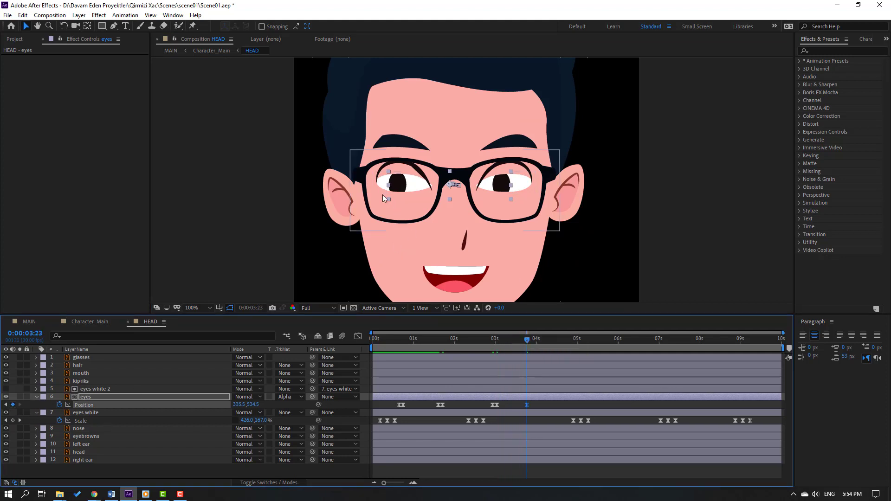
pyautogui.press('pagedown')
pyautogui.press('pagedown')
pyautogui.press('pagedown')
pyautogui.press('.')
pyautogui.moveTo(362, 194); pyautogui.dragTo(373, 192)
# Paste a copy of all the eyes position keyframes at 0:00:04:25, and save the project after a preview
pyautogui.moveTo(539, 404); pyautogui.dragTo(386, 409)
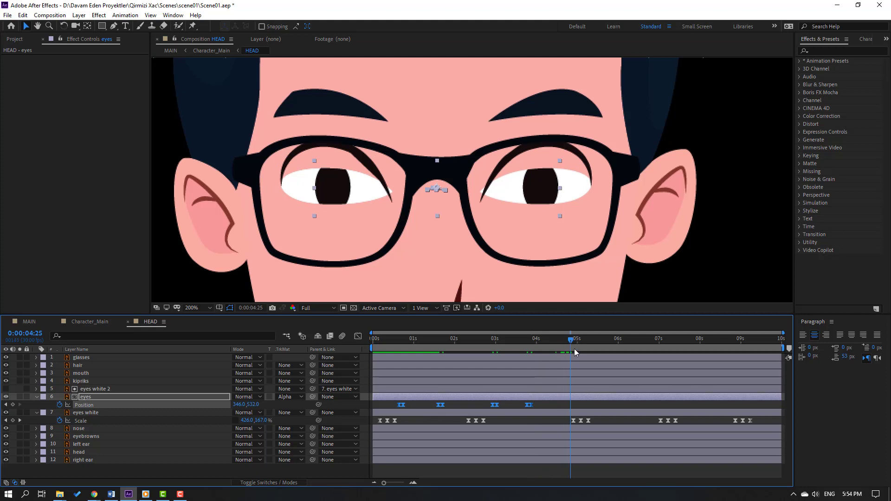
pyautogui.click(13, 405)
pyautogui.hotkey('ctrl', 'v')
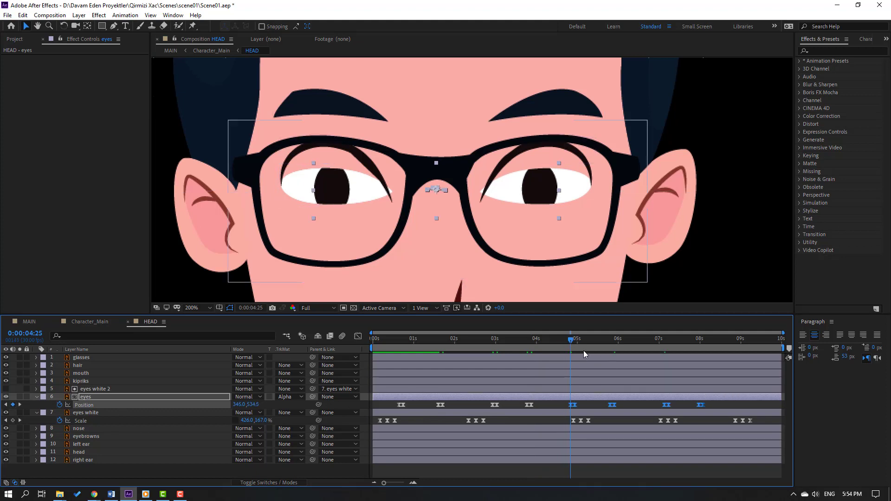
pyautogui.click(539, 339)
pyautogui.moveTo(543, 339); pyautogui.dragTo(553, 339)
pyautogui.scroll(-2, 455, 187)
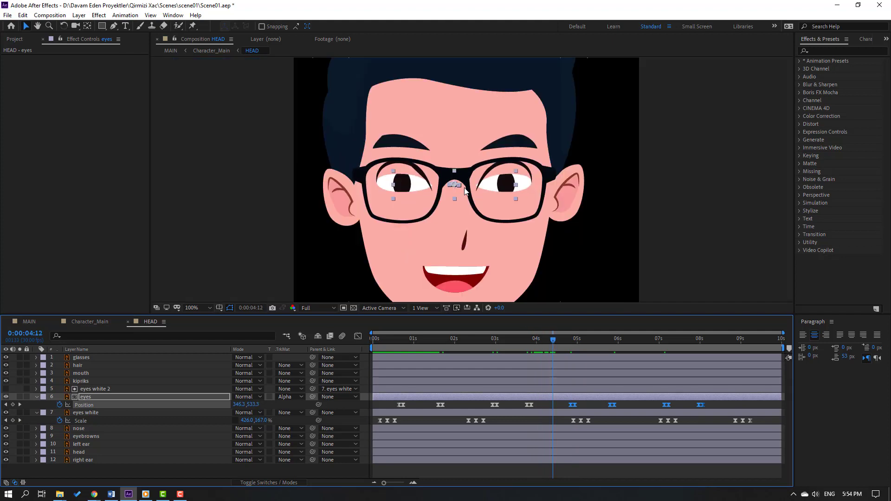
pyautogui.press('space')
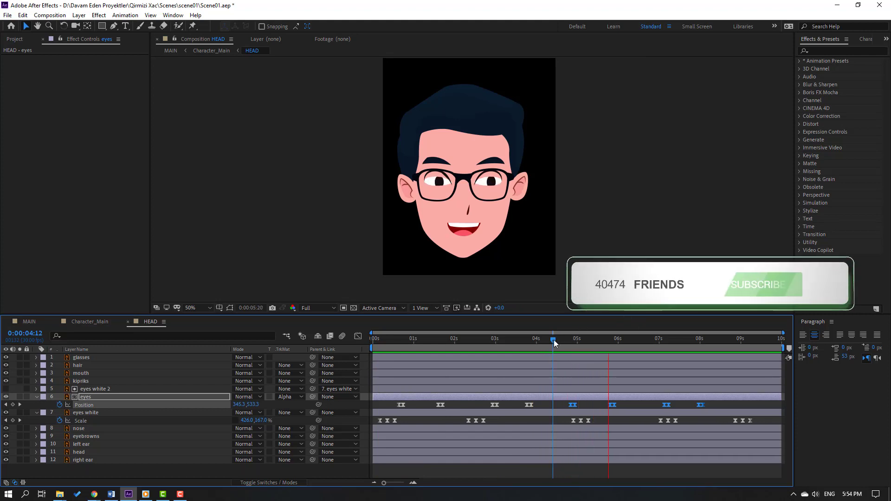
pyautogui.hotkey('ctrl', 's')
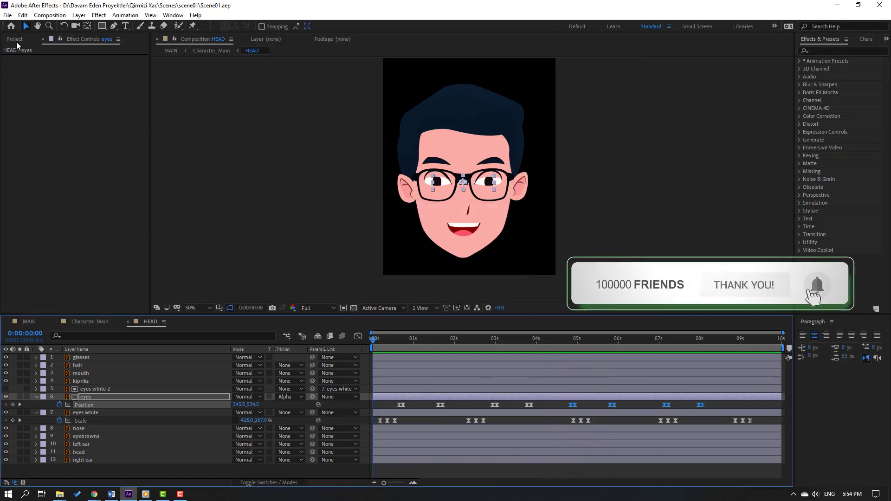
# Import Lipsync01.mov and static_agiz.png from the Lipsync folder into the project
pyautogui.rightClick(52, 178)
pyautogui.moveTo(83, 227)
pyautogui.click(239, 225)
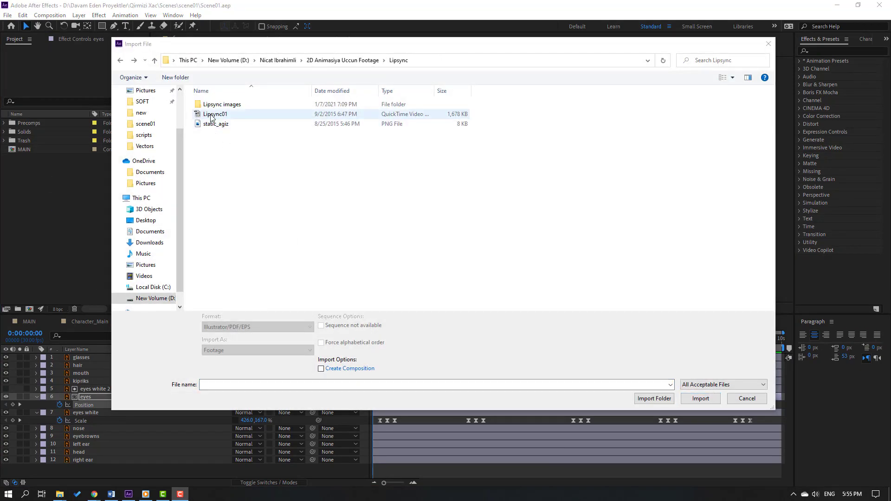
pyautogui.click(211, 115)
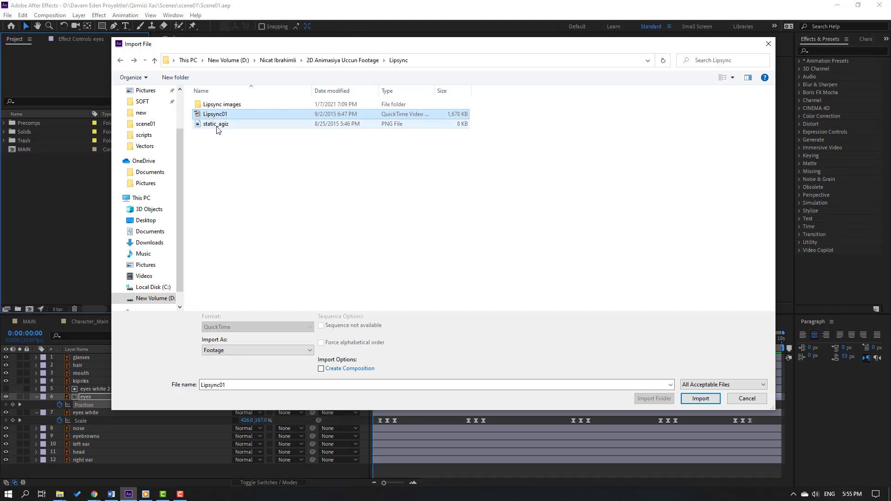
pyautogui.keyDown('shift'); pyautogui.click(218, 124); pyautogui.keyUp('shift')
pyautogui.click(708, 400)
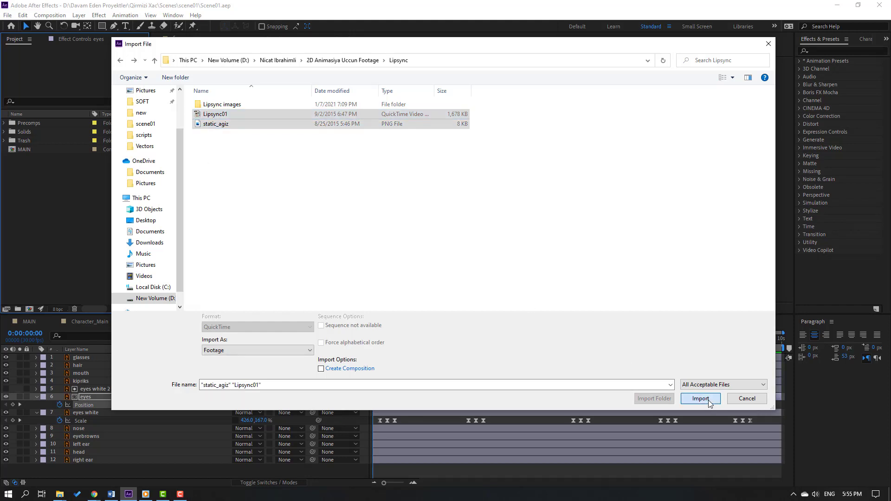
pyautogui.click(59, 204)
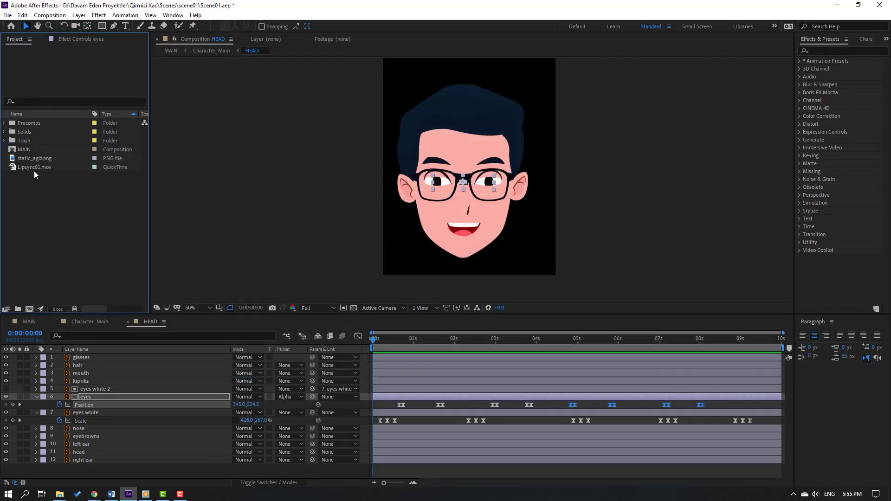
# Add Lipsync01.mov as the topmost layer of the HEAD composition and delete the original mouth layer
pyautogui.click(35, 169)
pyautogui.moveTo(32, 169); pyautogui.dragTo(92, 361)
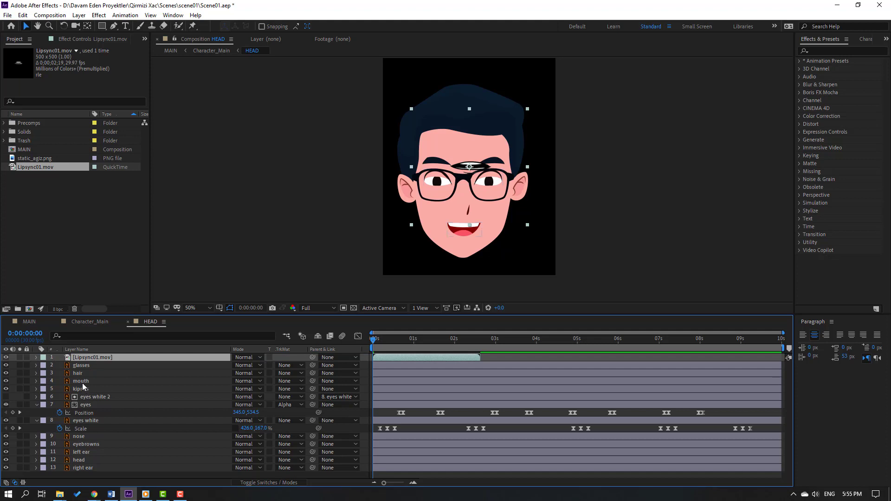
pyautogui.click(83, 382)
pyautogui.press('Delete')
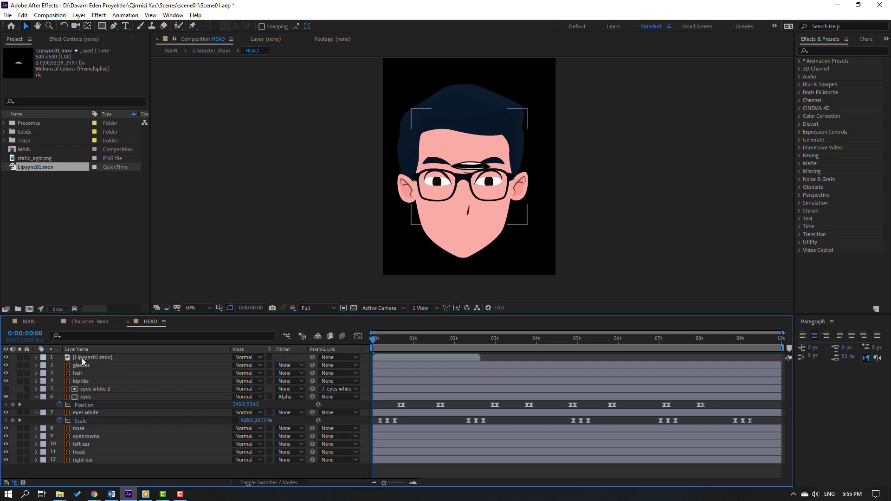
# Move the Lipsync01.mov layer down to the mouth area of the face and scale it to 70%
pyautogui.click(83, 360)
pyautogui.click(469, 203)
pyautogui.moveTo(469, 202); pyautogui.dragTo(465, 247)
pyautogui.press('s')
pyautogui.moveTo(243, 366); pyautogui.dragTo(230, 367)
# Time-stretch the Lipsync01.mov layer by a factor of 150 and preview the mouth movement
pyautogui.rightClick(470, 359)
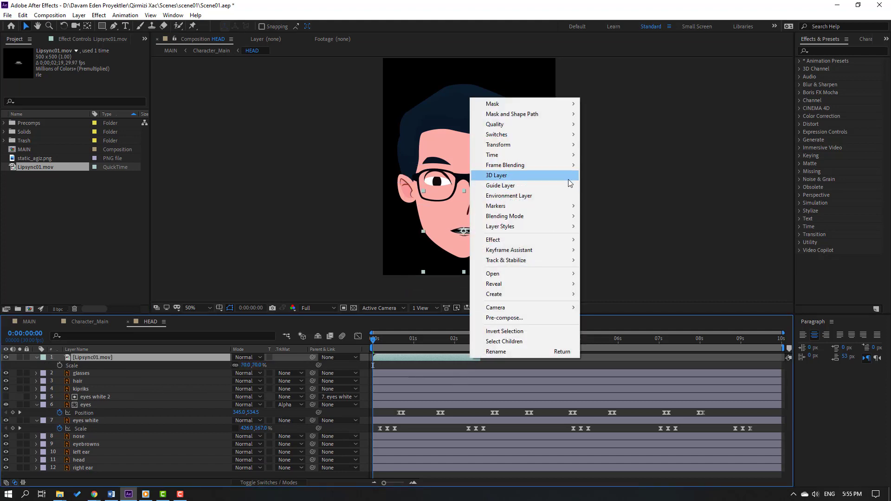
pyautogui.moveTo(569, 155)
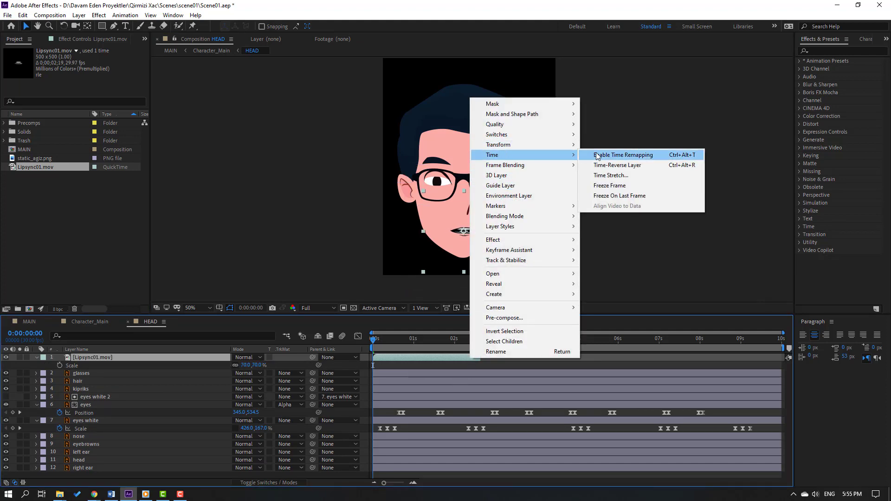
pyautogui.click(604, 175)
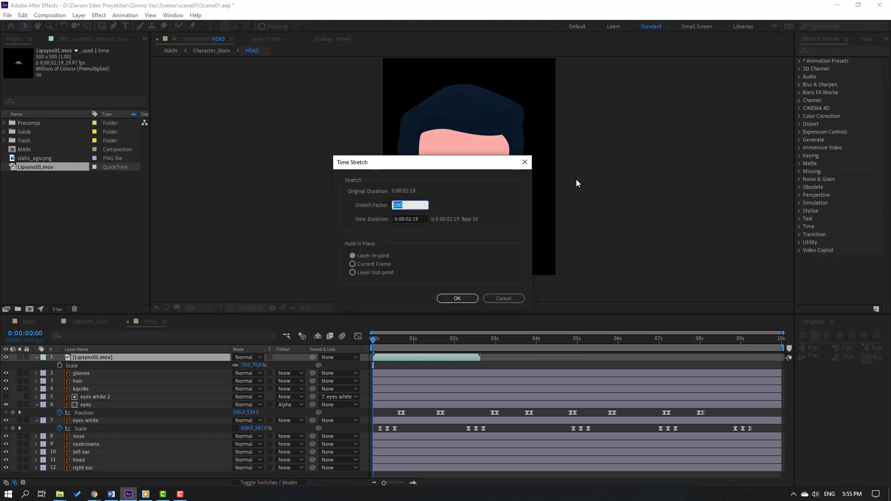
pyautogui.write('150')
pyautogui.click(458, 297)
pyautogui.press('space')
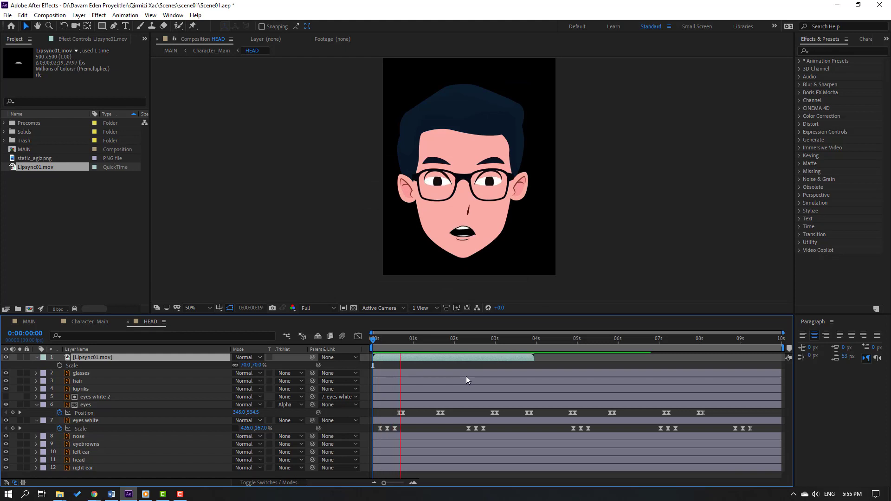
pyautogui.click(433, 349)
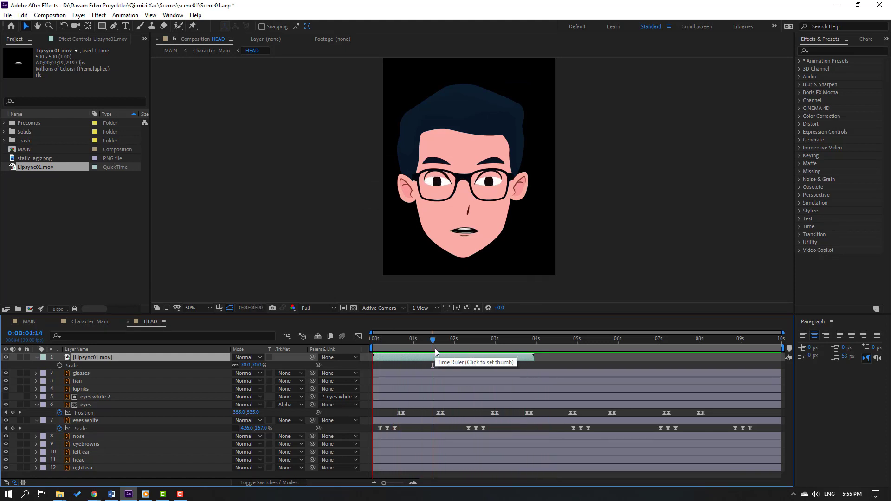
pyautogui.click(449, 351)
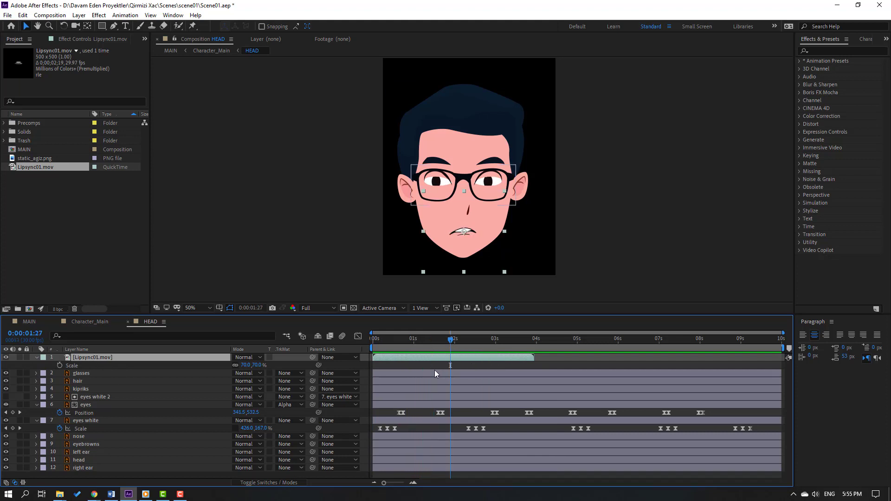
# Duplicate the Lipsync01.mov layer and slide the copy to start at about 0:00:04:25
pyautogui.hotkey('ctrl', 'd')
pyautogui.moveTo(380, 358); pyautogui.dragTo(579, 361)
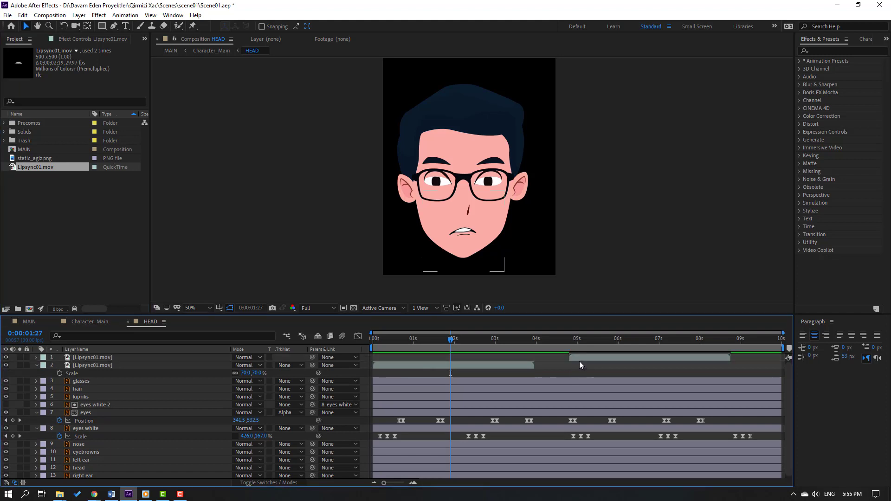
# Add static_agiz.png as the topmost layer of the HEAD composition and split it at 0:00:00:07
pyautogui.click(34, 158)
pyautogui.moveTo(33, 160); pyautogui.dragTo(156, 356)
pyautogui.moveTo(387, 367)
pyautogui.mouseDown()
pyautogui.moveTo(549, 370)
pyautogui.moveTo(389, 372)
pyautogui.mouseUp()
pyautogui.click(373, 342)
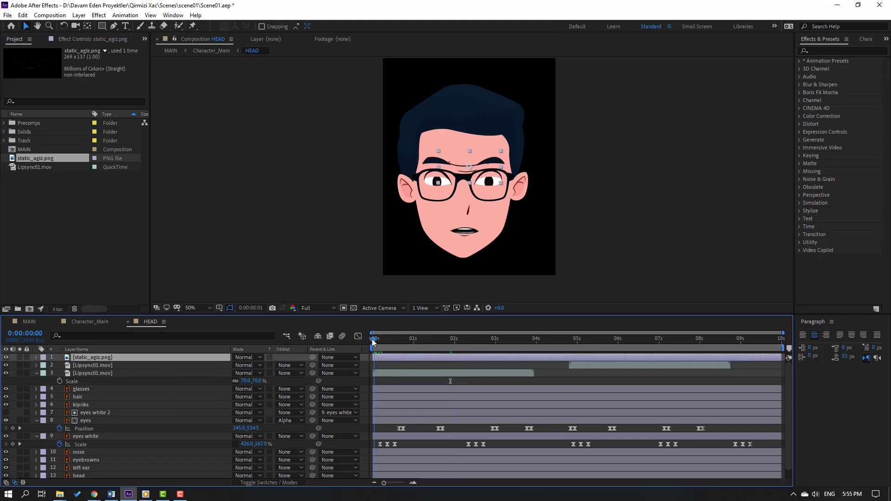
pyautogui.moveTo(377, 343); pyautogui.dragTo(383, 341)
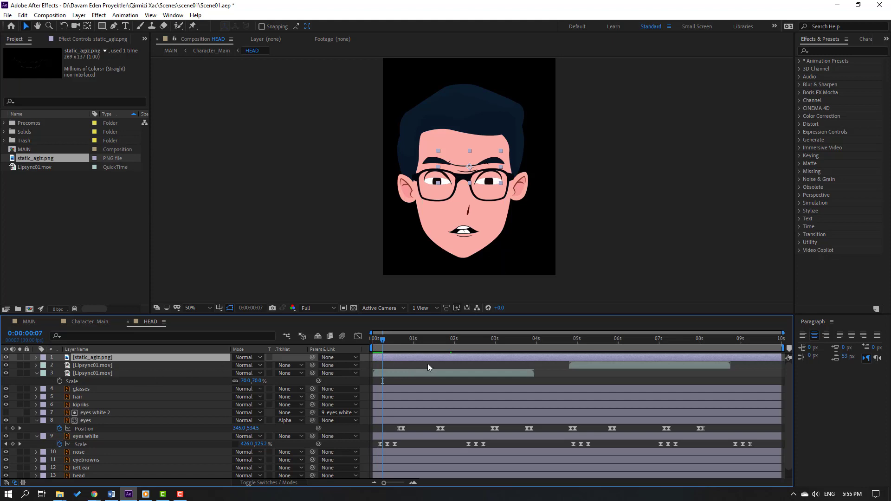
pyautogui.click(22, 15)
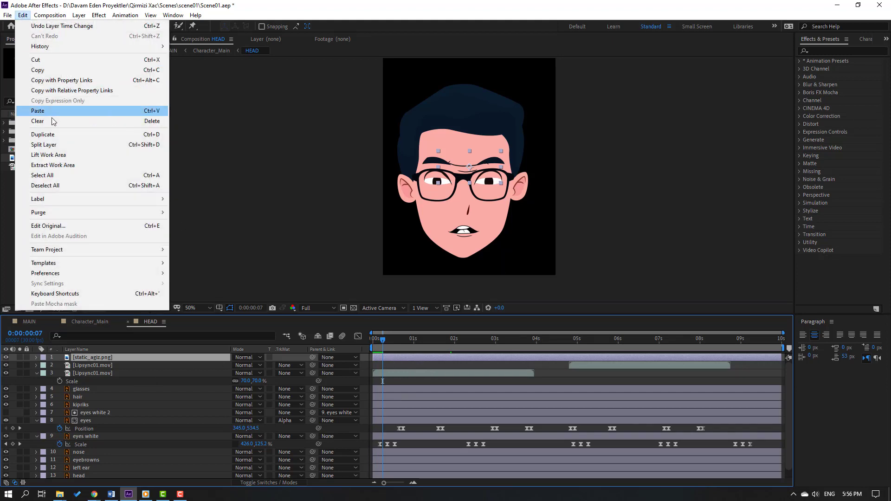
pyautogui.click(44, 145)
# Slide the longer static_agiz.png piece to the end of the first Lipsync01.mov clip and shift that clip to start at 0:00:00:07
pyautogui.moveTo(393, 358); pyautogui.dragTo(545, 354)
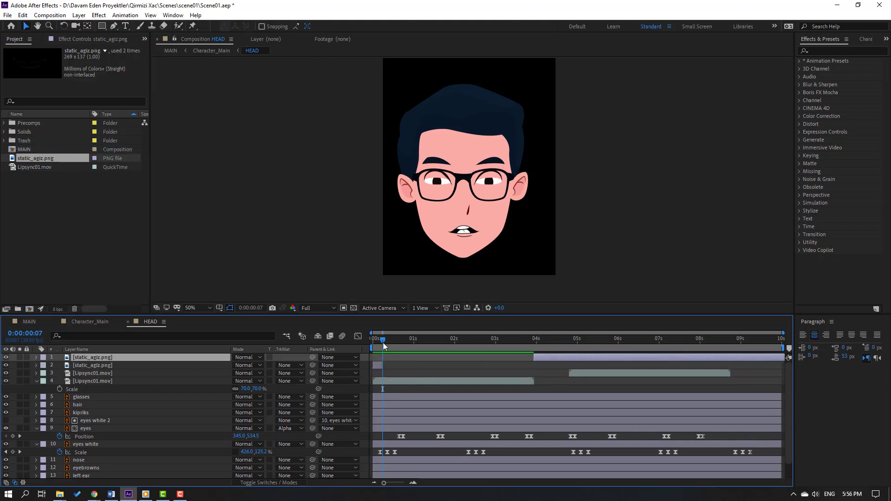
pyautogui.moveTo(383, 343)
pyautogui.mouseDown()
pyautogui.moveTo(371, 341)
pyautogui.moveTo(392, 335)
pyautogui.moveTo(367, 343)
pyautogui.mouseUp()
pyautogui.moveTo(380, 382); pyautogui.dragTo(394, 380)
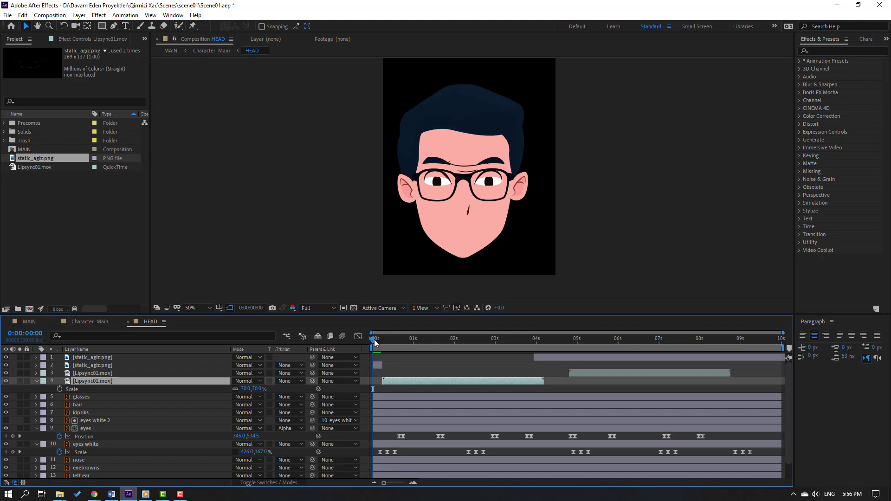
# Move the short static_agiz.png piece down to the mouth area of the face and scale it to 70%
pyautogui.moveTo(375, 339); pyautogui.dragTo(376, 339)
pyautogui.click(377, 365)
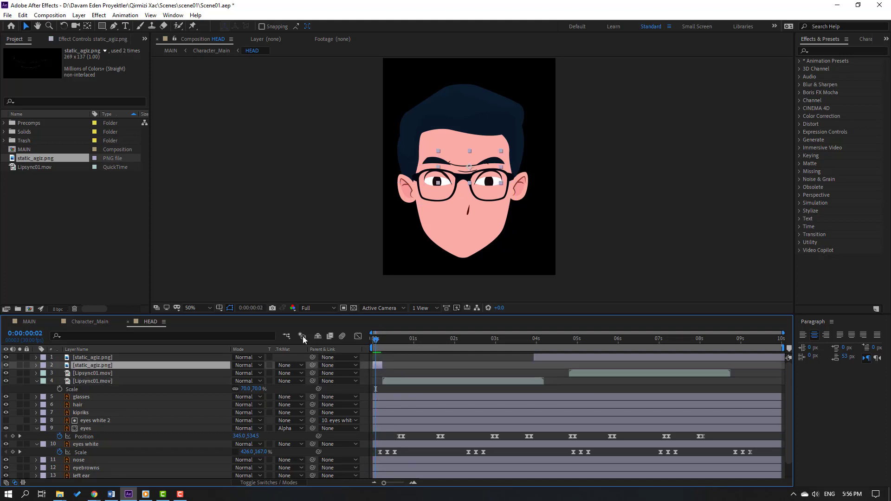
pyautogui.moveTo(469, 169); pyautogui.dragTo(466, 234)
pyautogui.press('s')
pyautogui.moveTo(246, 373); pyautogui.dragTo(235, 373)
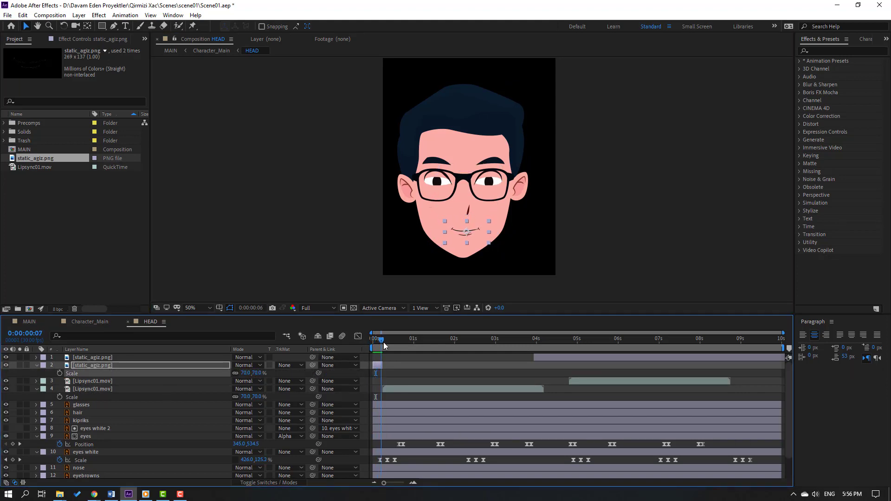
# Start the longer static_agiz.png piece at 0:00:04:05 and fit it over the mouth at 66% scale
pyautogui.moveTo(384, 341); pyautogui.dragTo(551, 357)
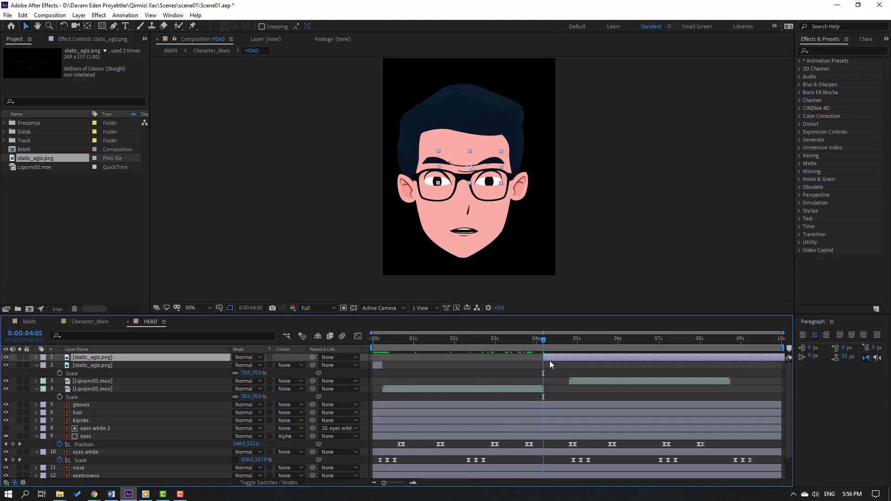
pyautogui.moveTo(476, 160); pyautogui.dragTo(473, 226)
pyautogui.press('s')
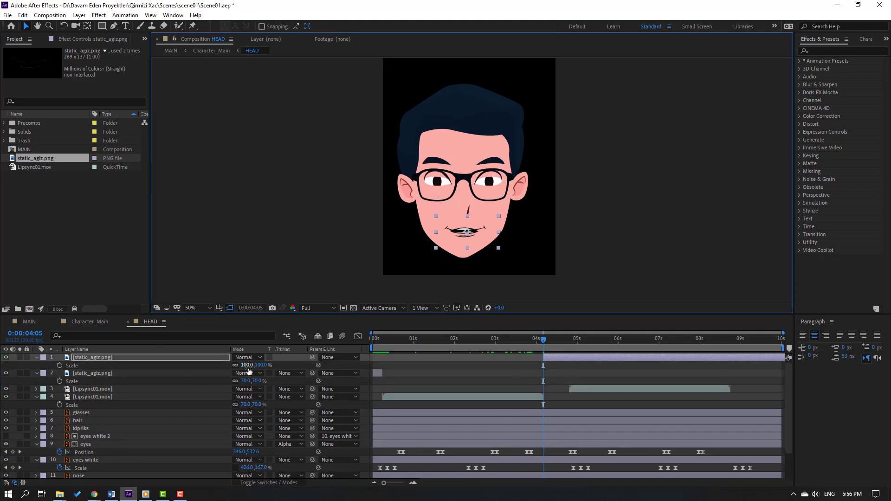
pyautogui.moveTo(248, 367); pyautogui.dragTo(235, 365)
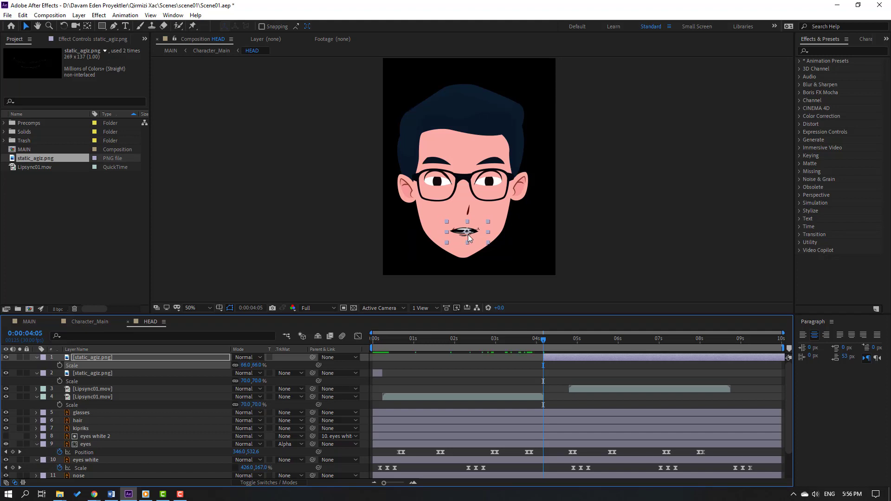
pyautogui.moveTo(469, 238); pyautogui.dragTo(466, 238)
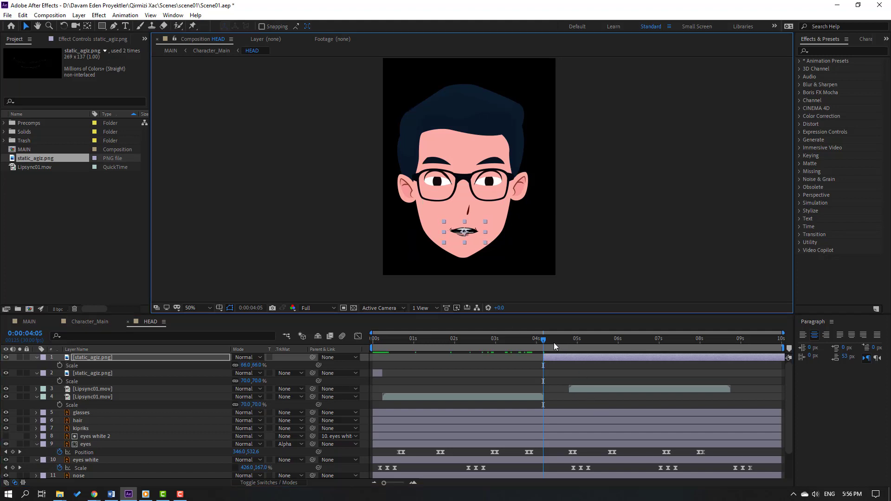
# Slide the second Lipsync01.mov clip to start at 0:00:05:03
pyautogui.moveTo(554, 343); pyautogui.dragTo(581, 342)
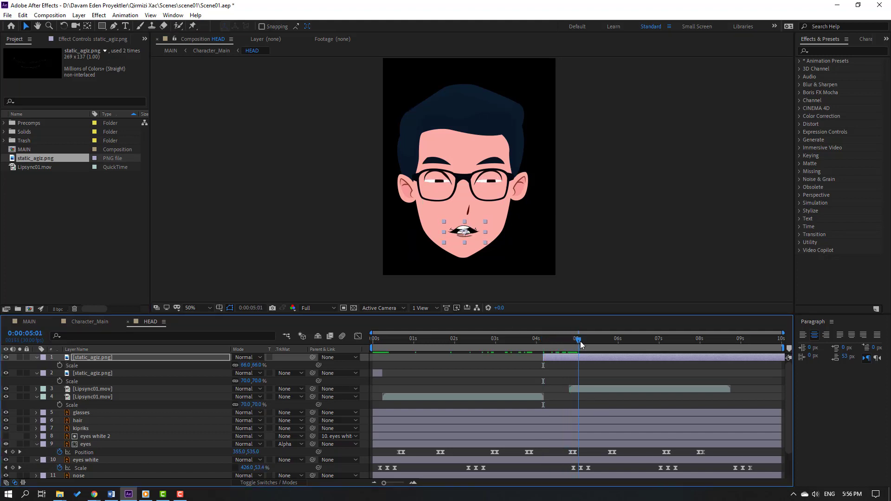
pyautogui.click(576, 391)
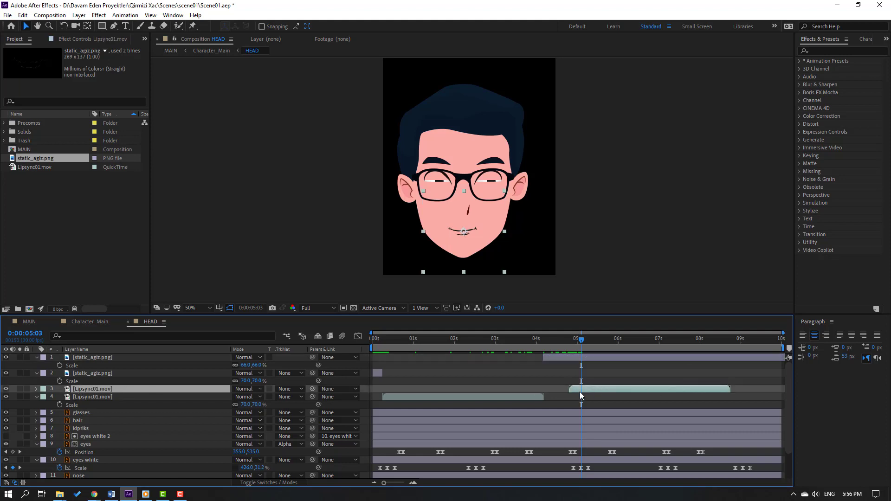
pyautogui.moveTo(580, 389); pyautogui.dragTo(594, 389)
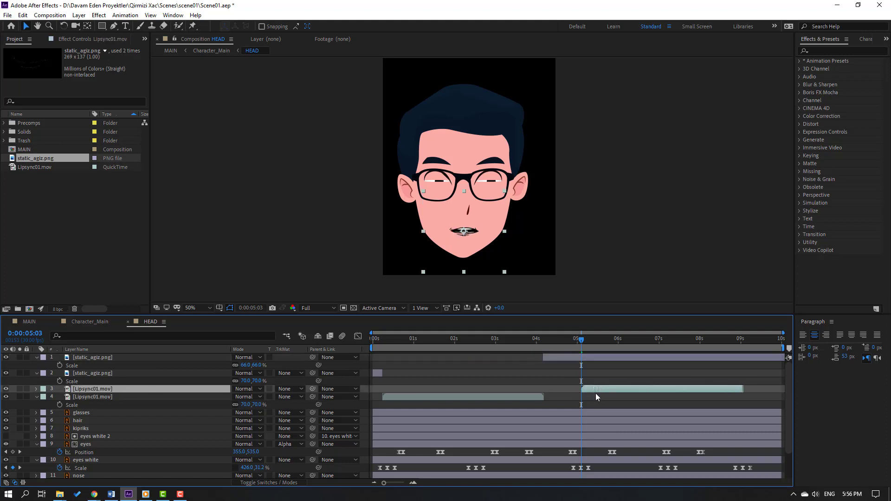
# Split the longer static_agiz.png layer at 0:00:05:03 and delete the part after the split
pyautogui.click(563, 361)
pyautogui.click(23, 15)
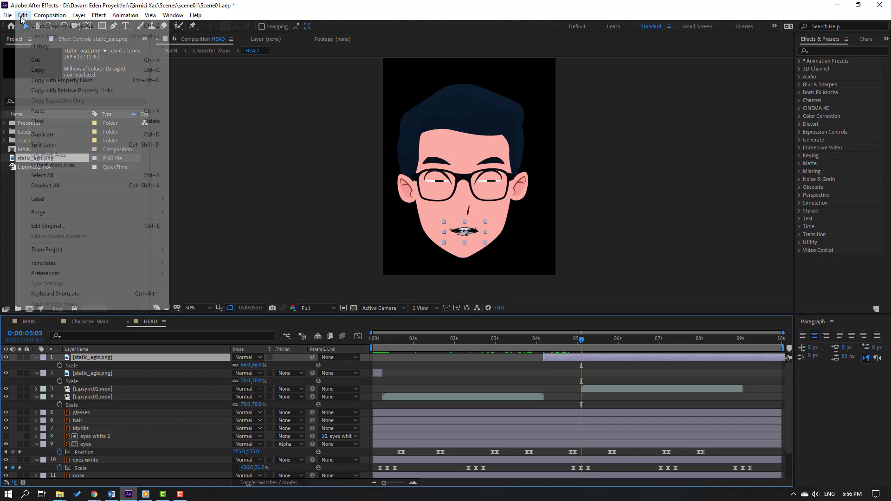
pyautogui.click(27, 143)
pyautogui.press('Delete')
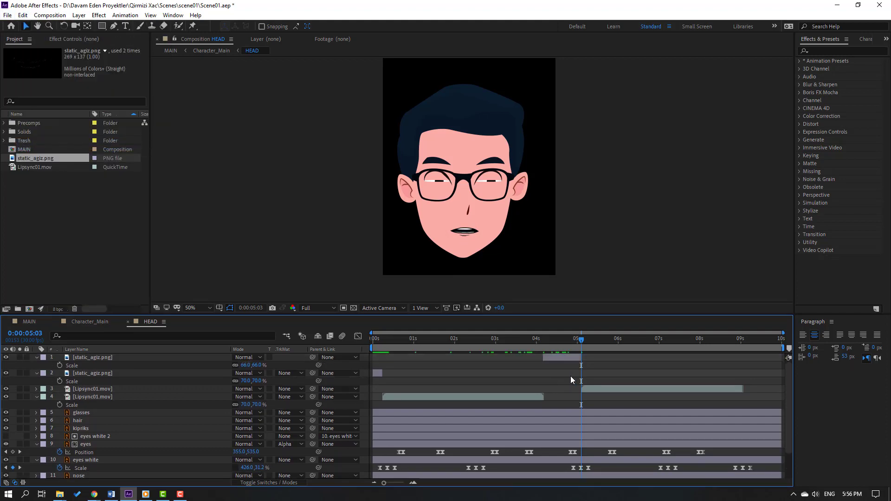
# Set the end of the work area to the end of the second Lipsync01.mov clip and preview the head animation
pyautogui.click(563, 361)
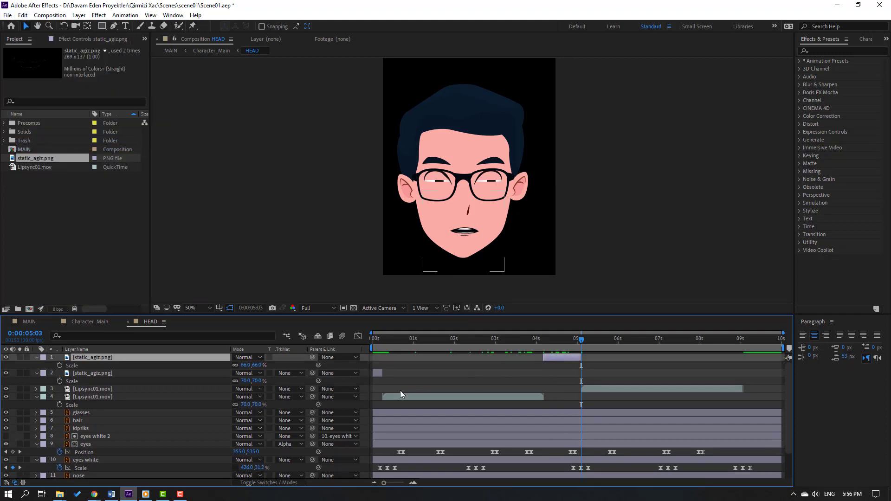
pyautogui.click(375, 374)
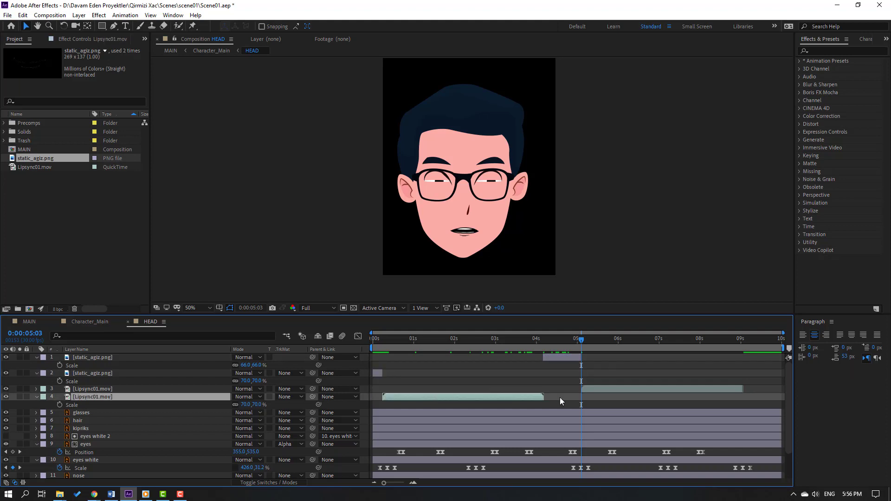
pyautogui.click(602, 389)
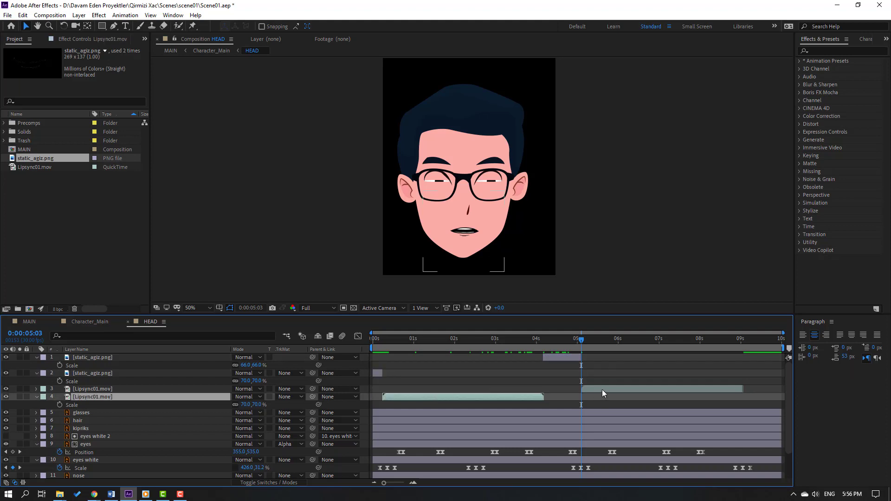
pyautogui.click(645, 362)
pyautogui.moveTo(785, 349); pyautogui.dragTo(746, 350)
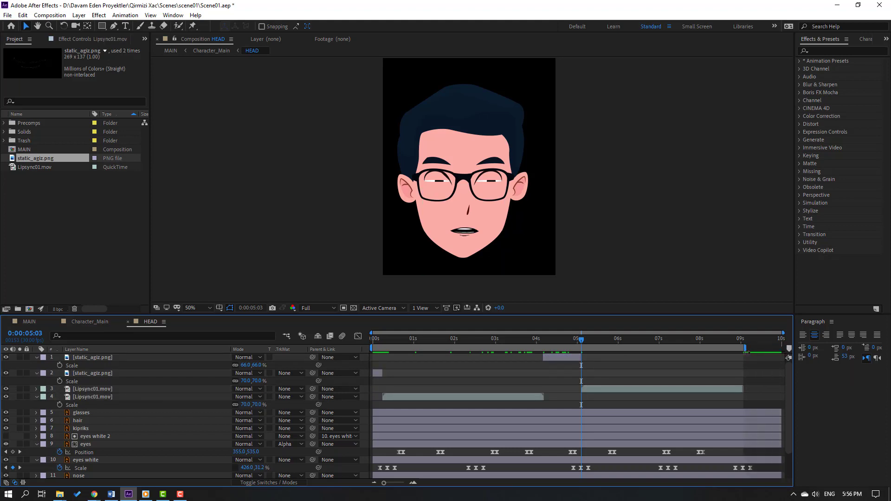
pyautogui.press('space')
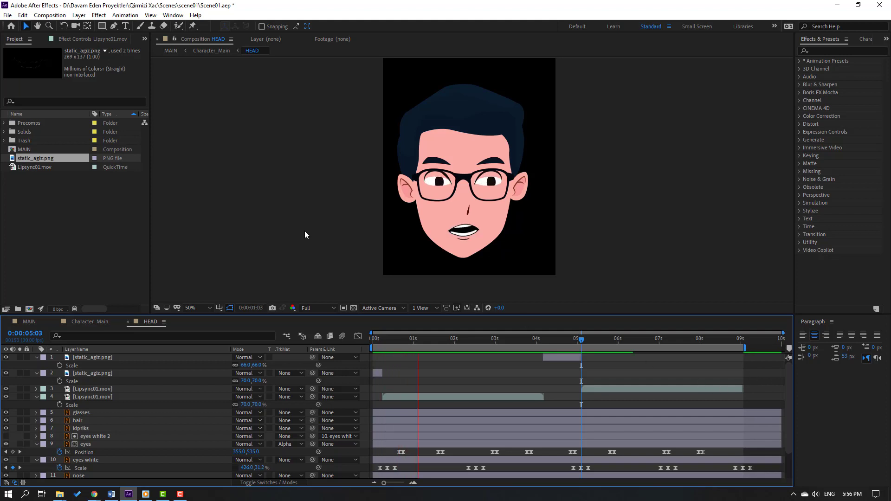
pyautogui.press(',')
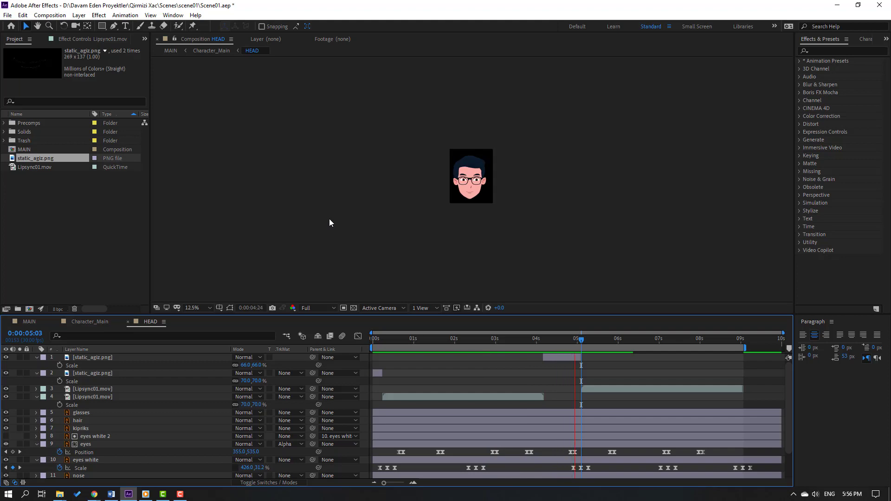
pyautogui.press('.')
pyautogui.click(537, 339)
pyautogui.moveTo(536, 339); pyautogui.dragTo(485, 340)
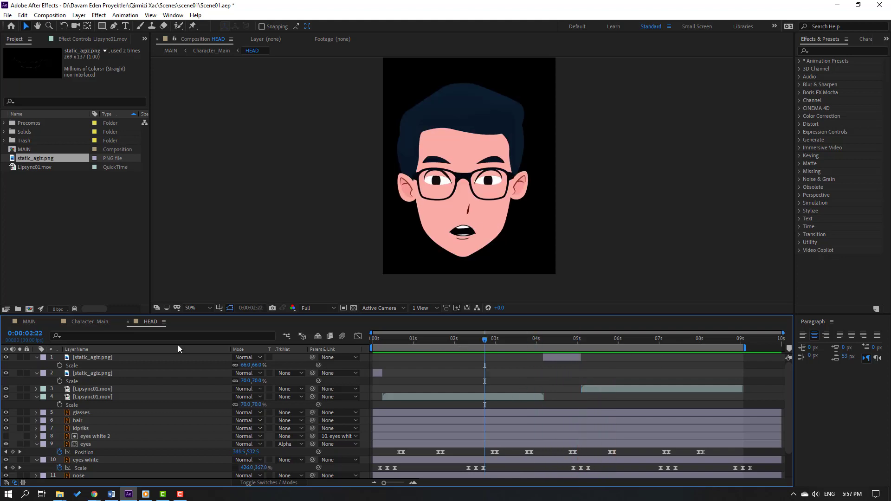
# In the Character_Main composition, set a starting Rotation keyframe on the HEAD layer at 0:00:00:14
pyautogui.click(77, 321)
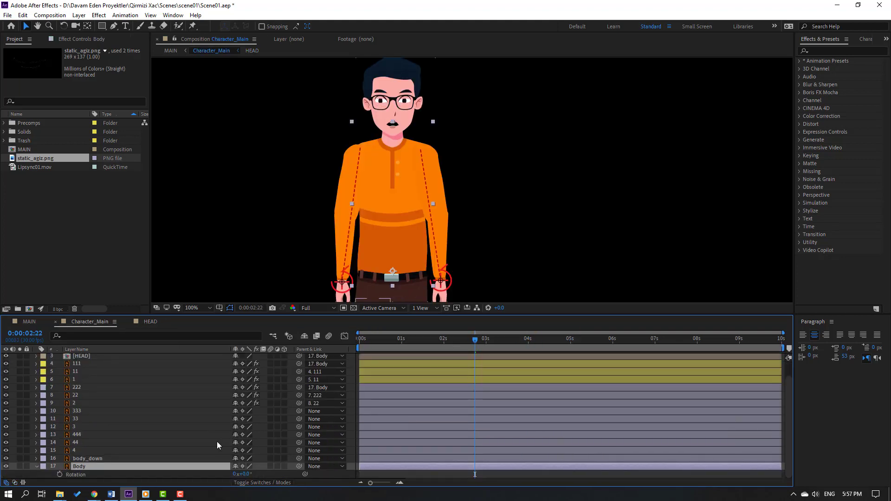
pyautogui.scroll(2, 215, 445)
pyautogui.click(413, 375)
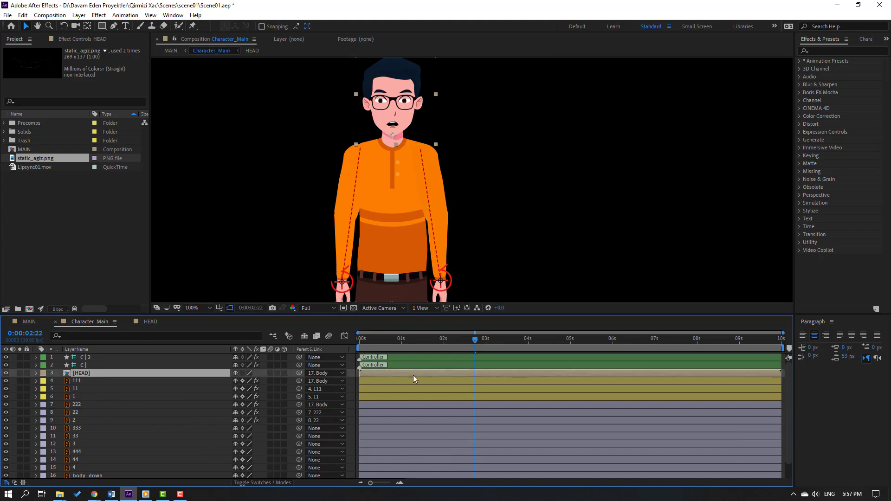
pyautogui.click(379, 338)
pyautogui.press('r')
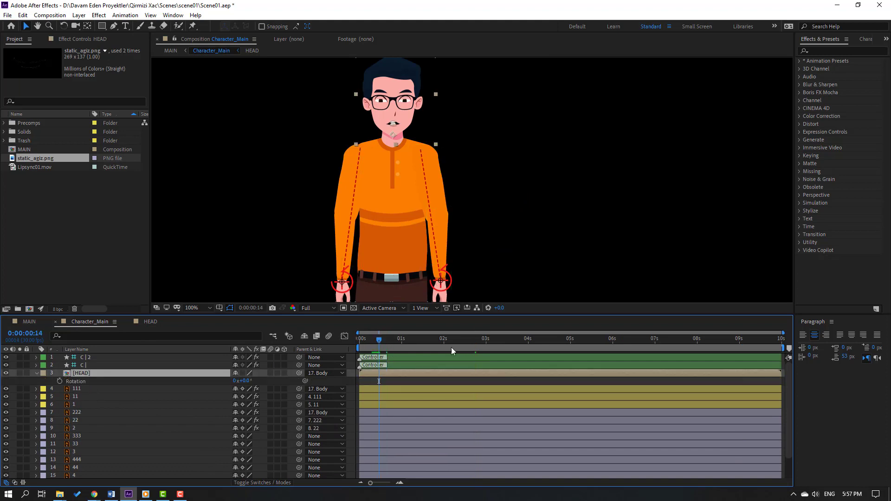
pyautogui.click(60, 382)
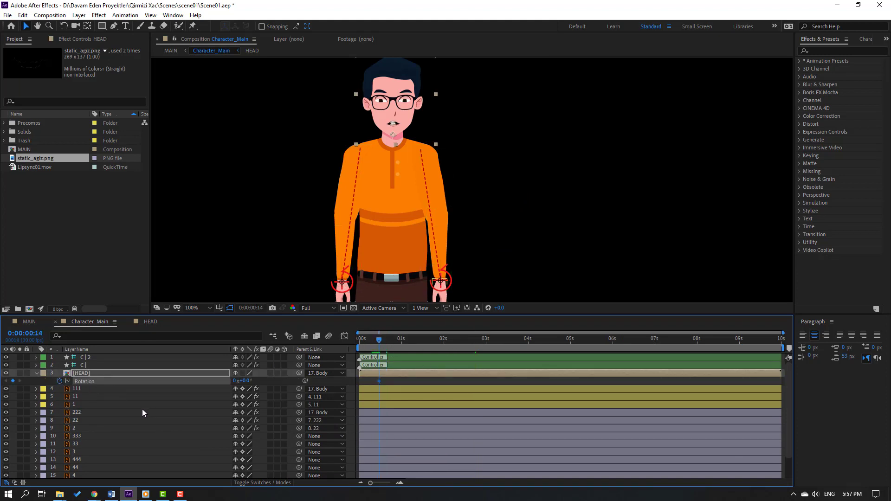
# Keyframe the HEAD layer's rotation at -9° at 0:00:00:24 and hold that tilt until 0:00:01:21
pyautogui.hotkey('shift', 'pagedown')
pyautogui.moveTo(245, 382); pyautogui.dragTo(243, 382)
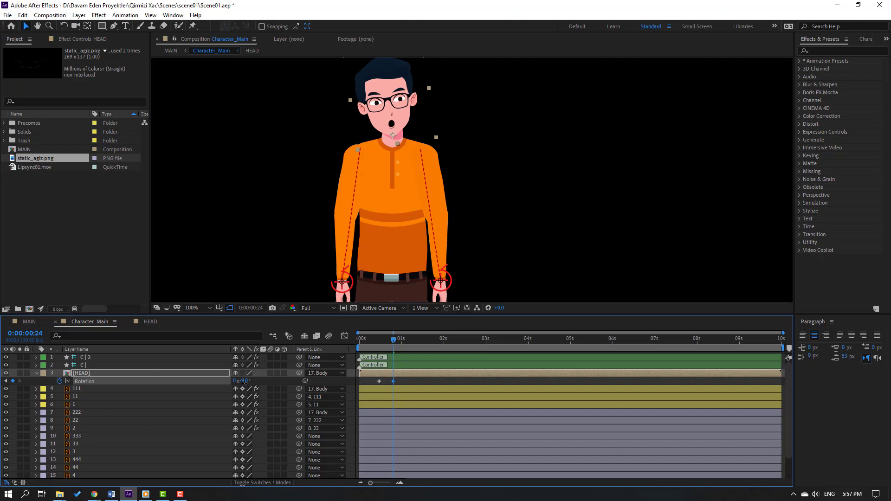
pyautogui.click(431, 342)
pyautogui.click(13, 381)
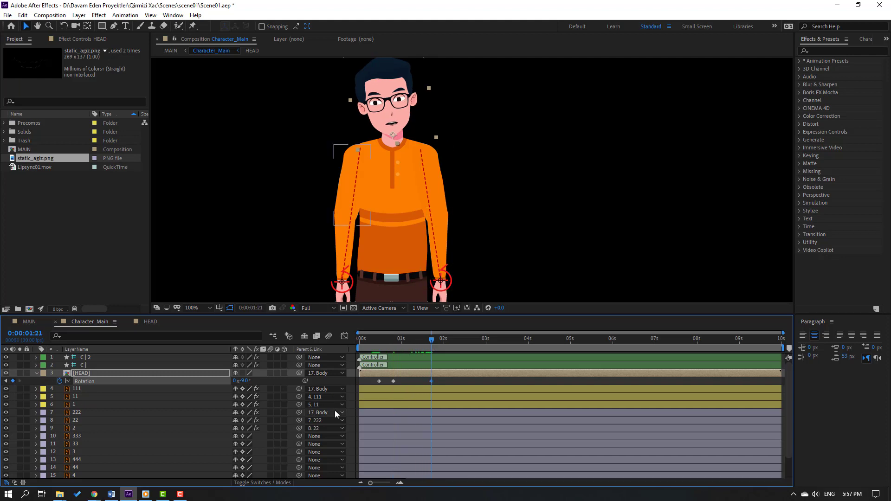
# Tilt the HEAD layer to 9° ten frames further on, hold it until 0:00:03:02, and return it to 0° at 0:00:03:19
pyautogui.hotkey('shift', 'pagedown')
pyautogui.moveTo(243, 381); pyautogui.dragTo(253, 382)
pyautogui.press('space')
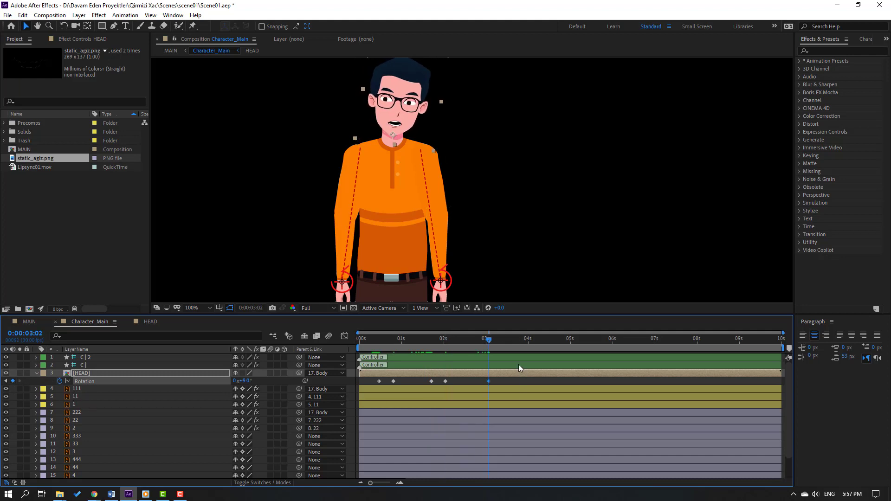
pyautogui.click(513, 341)
pyautogui.moveTo(248, 386); pyautogui.dragTo(243, 386)
# Apply Easy Ease to all Rotation keyframes of the HEAD layer and preview the motion
pyautogui.moveTo(530, 381); pyautogui.dragTo(380, 392)
pyautogui.rightClick(380, 383)
pyautogui.moveTo(396, 378)
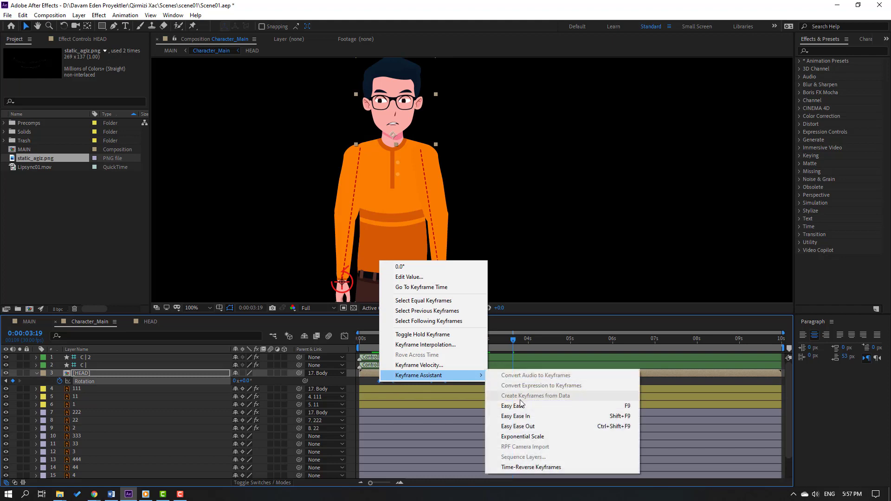
pyautogui.click(520, 405)
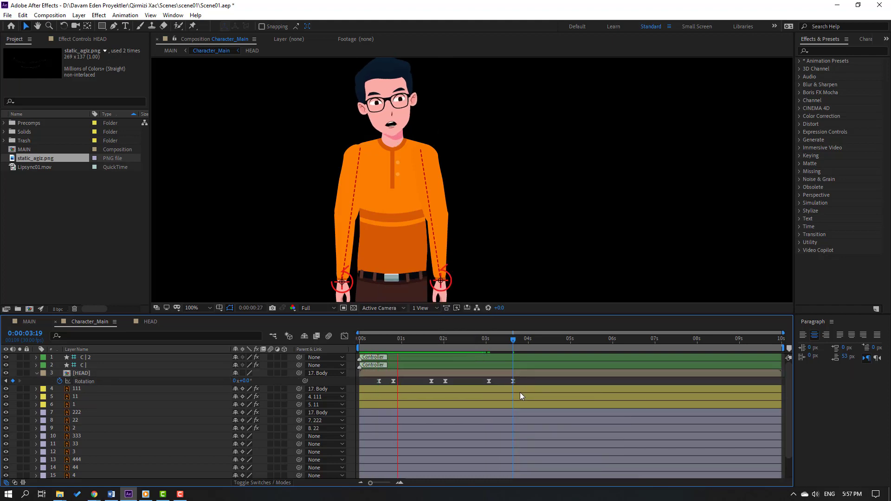
# Set a Position keyframe on the HEAD layer at 0:00:00:14
pyautogui.moveTo(401, 339); pyautogui.dragTo(380, 339)
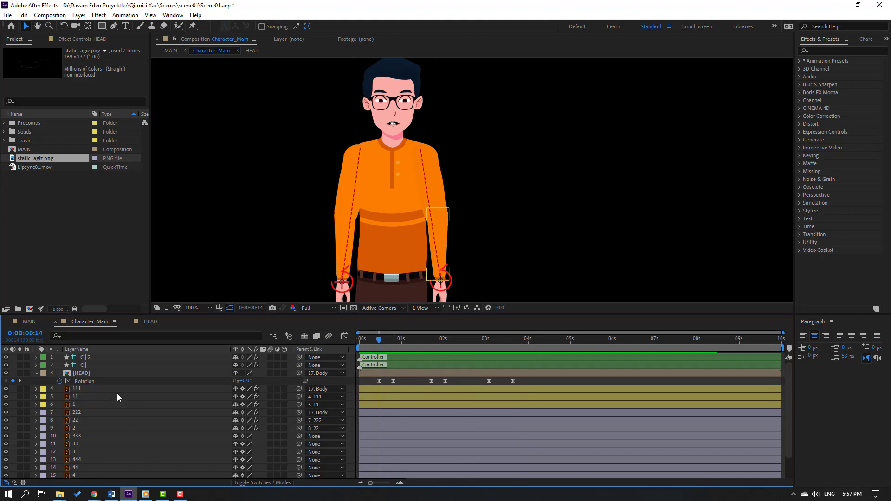
pyautogui.click(84, 372)
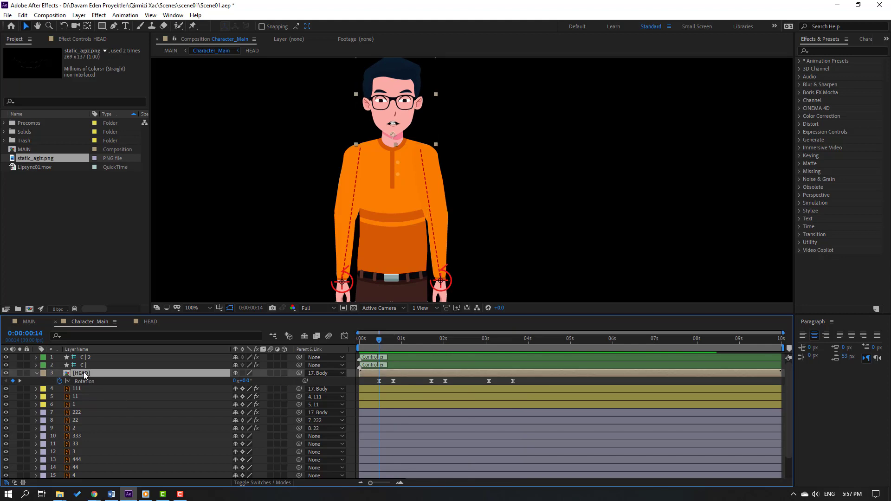
pyautogui.hotkey('shift', 'p')
pyautogui.click(59, 381)
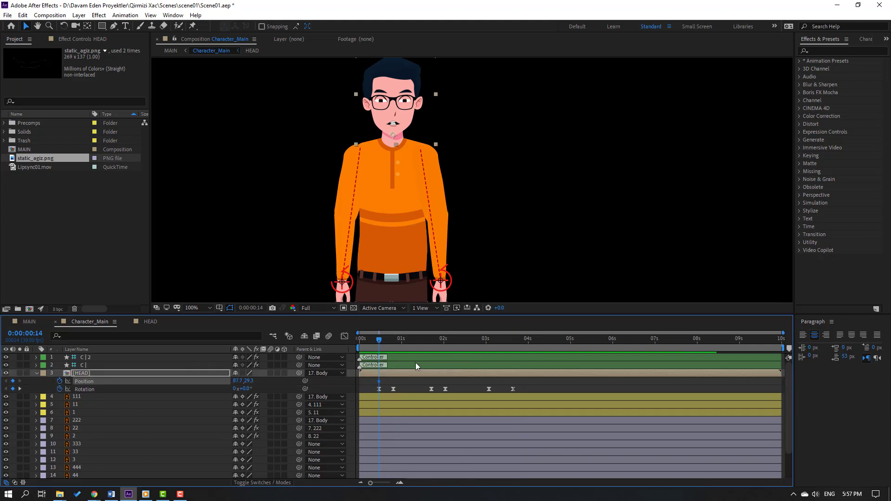
# Lower the HEAD layer's Position to 87.7, 35.3 at 0:00:00:19 and return it to 87.7, 29.3 at 0:00:00:24
pyautogui.moveTo(380, 341); pyautogui.dragTo(387, 339)
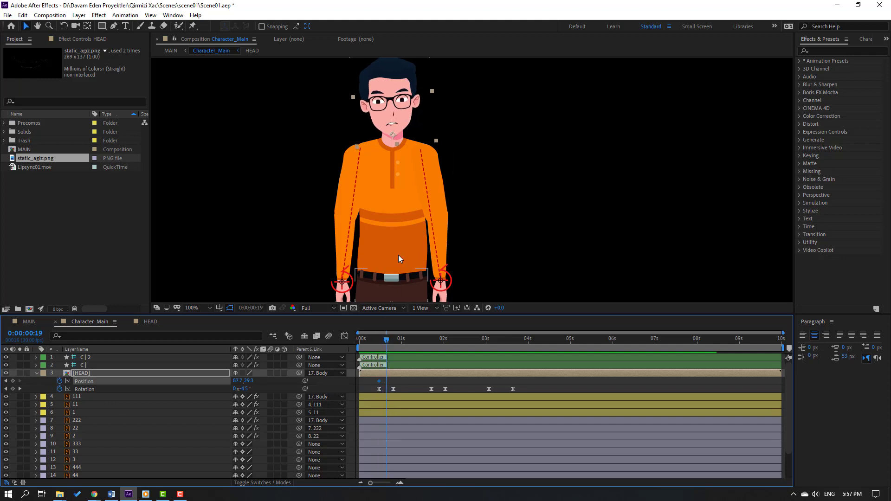
pyautogui.press('Down')
pyautogui.press('Down')
pyautogui.press('Down')
pyautogui.press('Down')
pyautogui.press('Down')
pyautogui.press('Down')
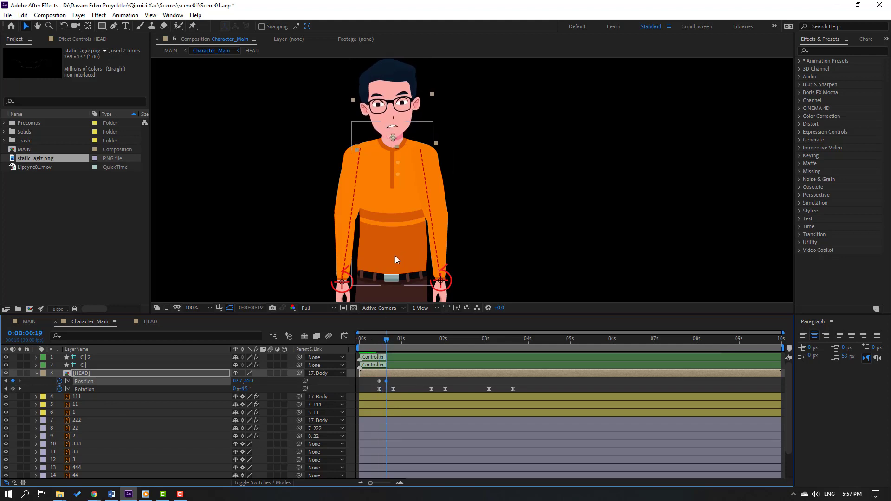
pyautogui.click(394, 342)
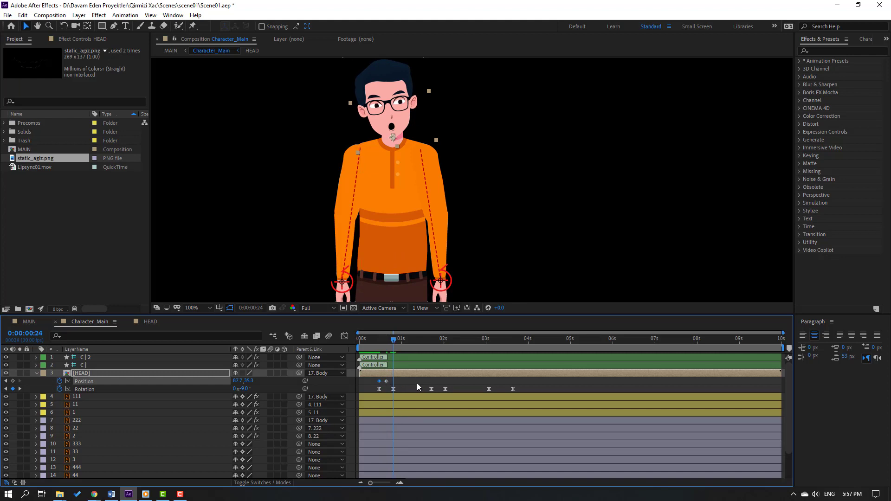
pyautogui.hotkey('ctrl', 'v')
# Apply Easy Ease to the HEAD layer's Position keyframes and stretch the first Position and Rotation group to end at about 0:00:00:28
pyautogui.moveTo(405, 384); pyautogui.dragTo(376, 380)
pyautogui.rightClick(380, 382)
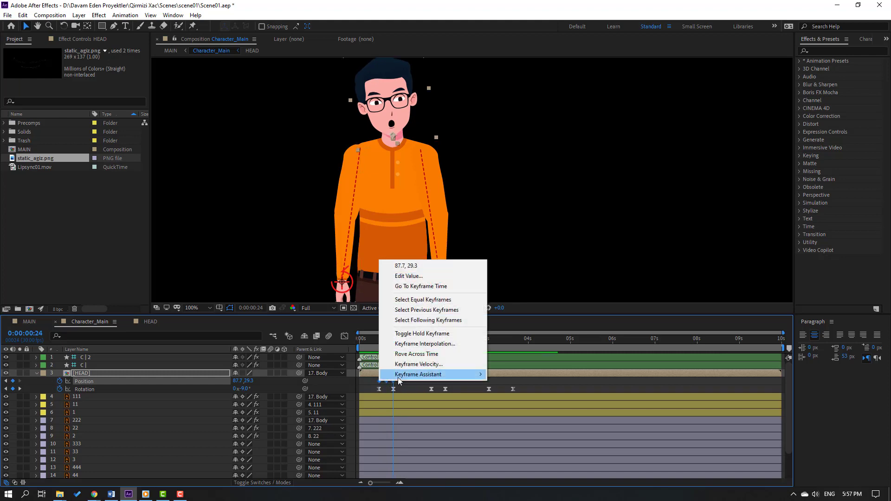
pyautogui.moveTo(397, 376)
pyautogui.click(526, 406)
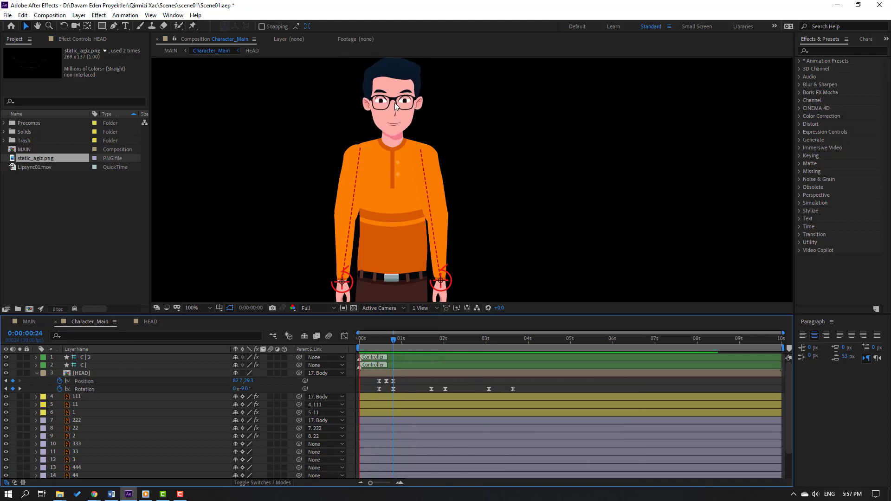
pyautogui.press('space')
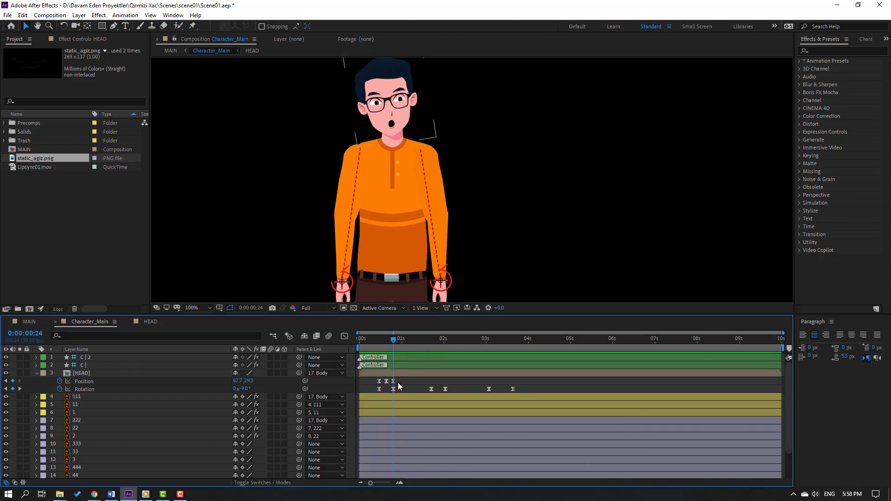
pyautogui.moveTo(402, 380)
pyautogui.mouseDown()
pyautogui.moveTo(377, 393)
pyautogui.moveTo(419, 380)
pyautogui.mouseUp()
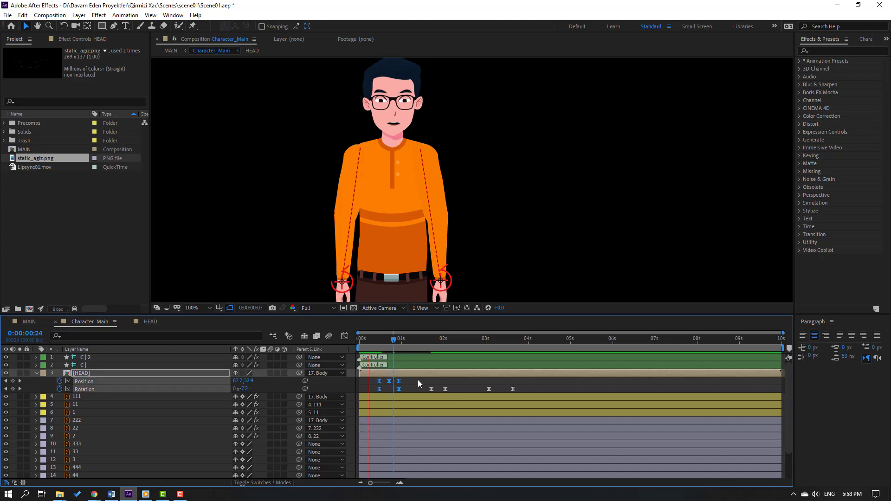
# Copy the HEAD layer's three Position keyframes to its second and third head turns, aligning the last copy with the Rotation keyframes
pyautogui.click(429, 339)
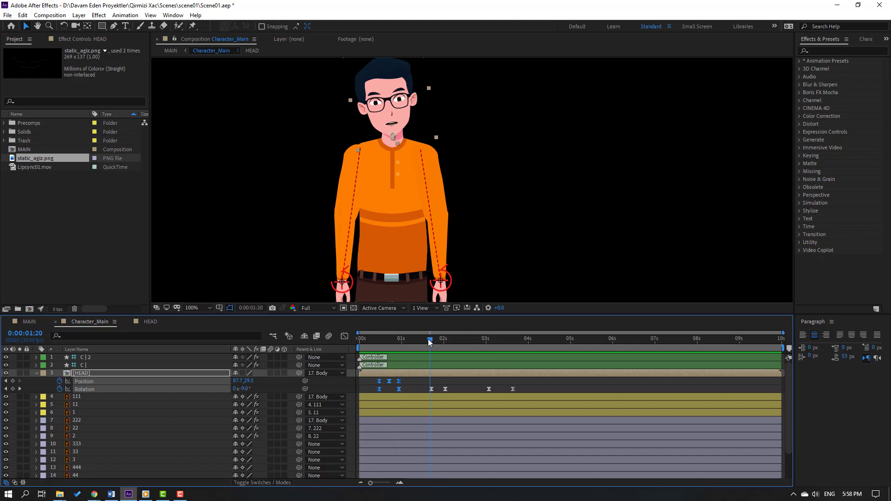
pyautogui.moveTo(408, 379); pyautogui.dragTo(372, 384)
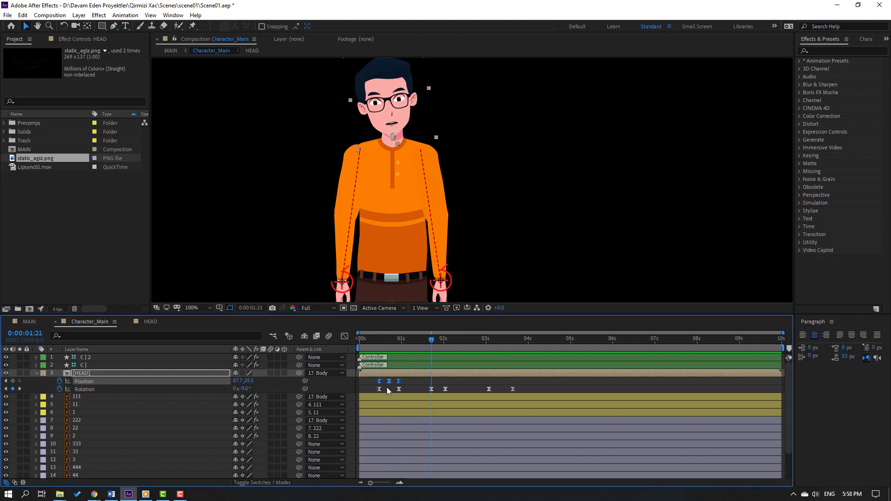
pyautogui.moveTo(429, 339); pyautogui.dragTo(485, 345)
pyautogui.hotkey('ctrl', 'v')
pyautogui.hotkey('ctrl', 'v')
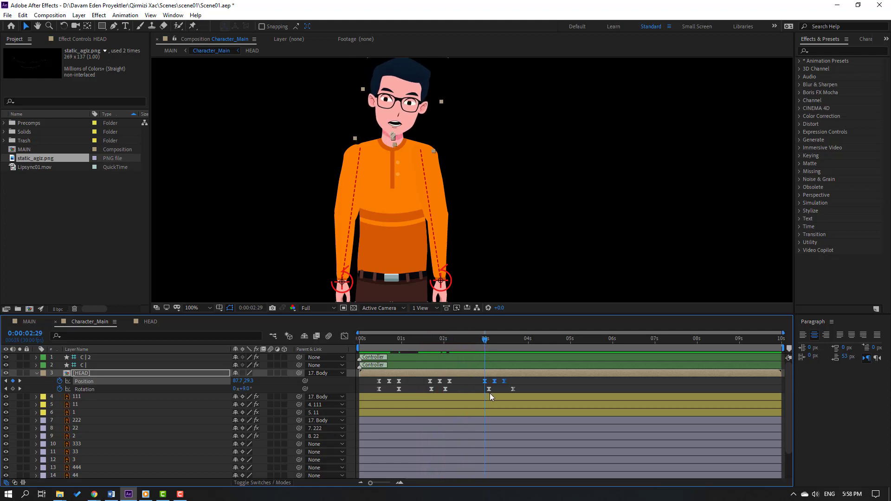
pyautogui.moveTo(494, 382); pyautogui.dragTo(500, 383)
pyautogui.click(532, 383)
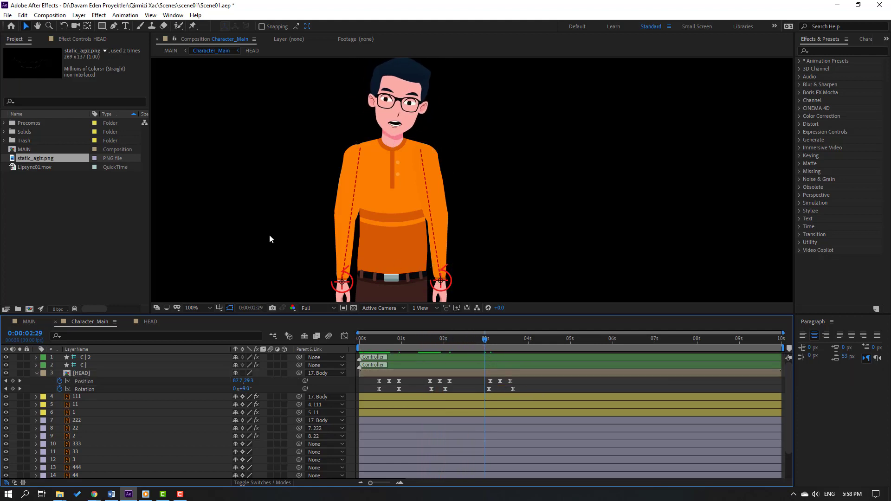
# Shift the second and third groups of HEAD Position and Rotation keyframes about 12 frames later and preview the motion
pyautogui.press('space')
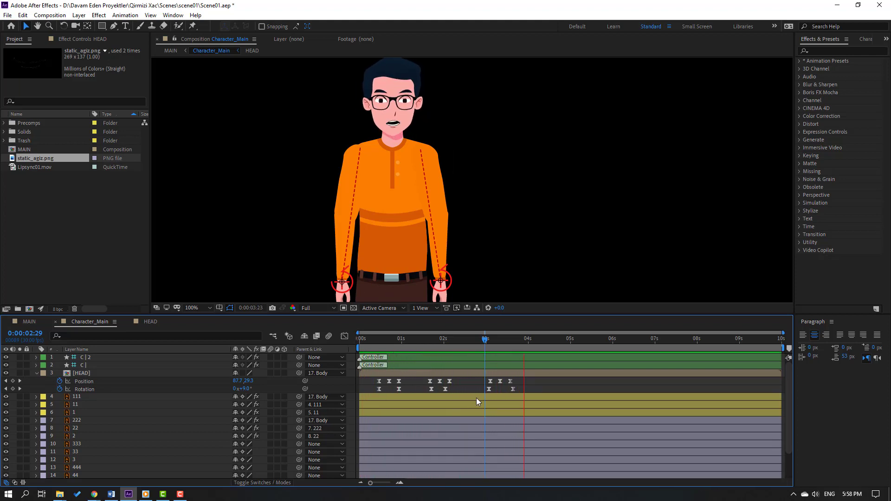
pyautogui.press('space')
pyautogui.moveTo(538, 381); pyautogui.dragTo(447, 390)
pyautogui.press('space')
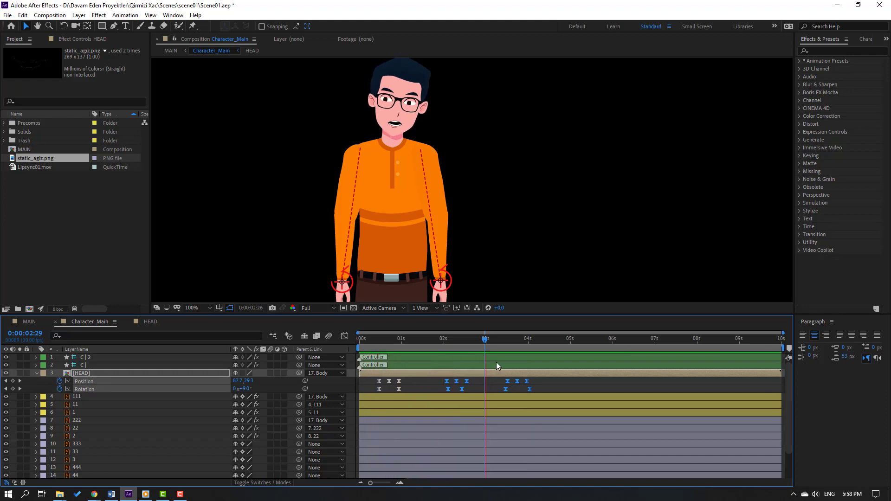
pyautogui.press('space')
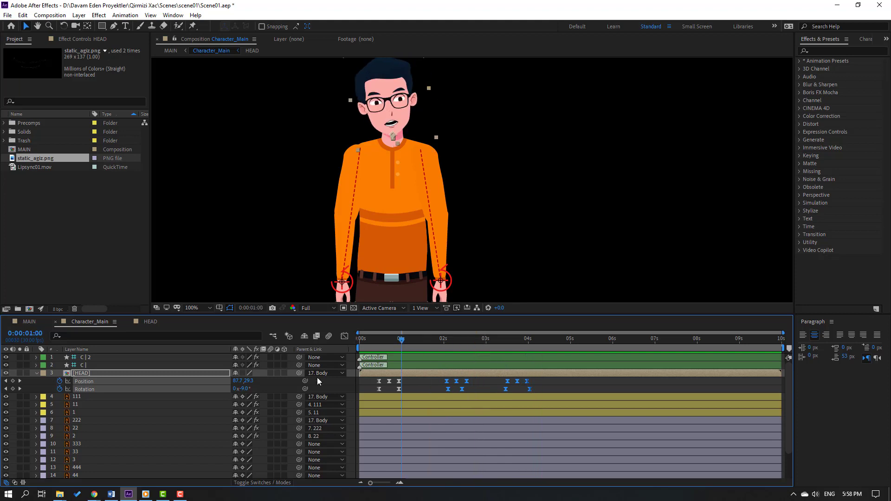
# Set a Position keyframe on the Body layer at 0:00:00:13, near the start of the first head tilt
pyautogui.scroll(-1, 154, 400)
pyautogui.click(86, 474)
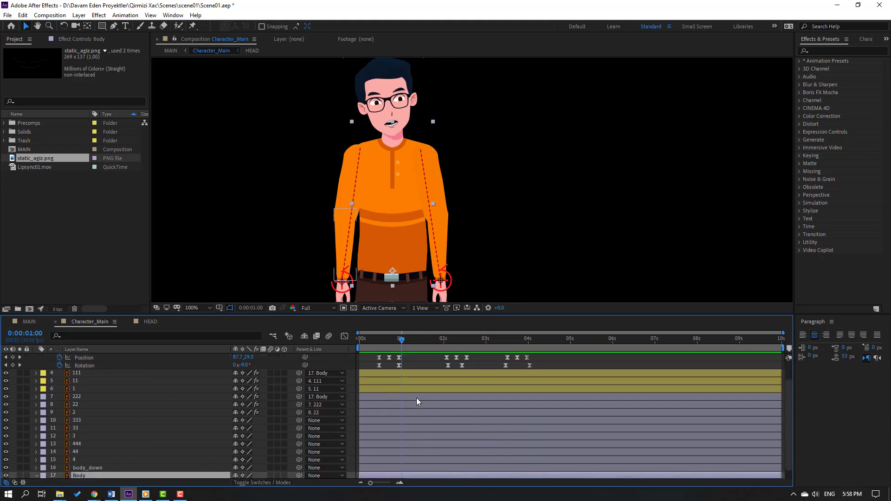
pyautogui.scroll(1, 403, 371)
pyautogui.moveTo(384, 343); pyautogui.dragTo(377, 344)
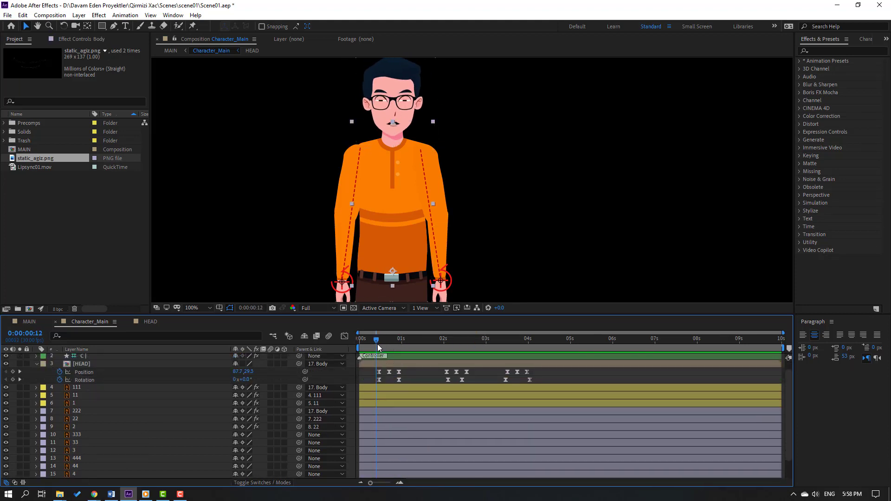
pyautogui.scroll(-1, 389, 388)
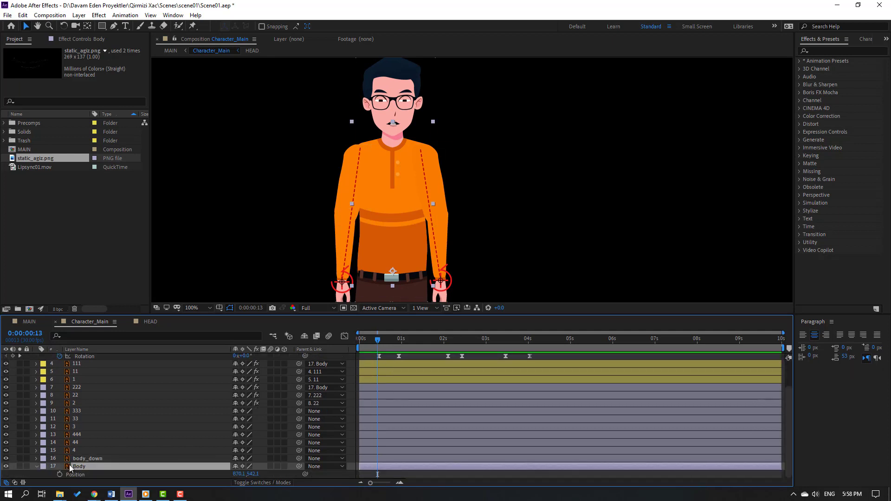
pyautogui.hotkey('alt', 'shift', 'p')
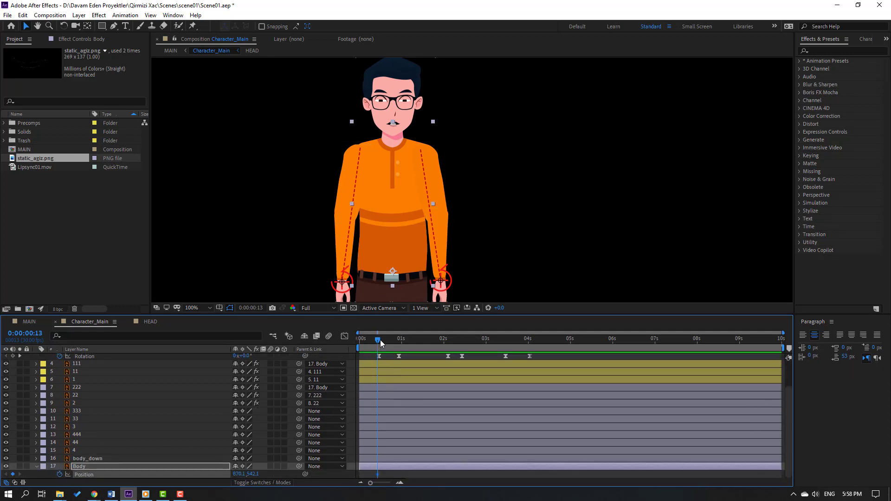
# Lower the Body layer's Position to 870.1, 550.1 at 0:00:00:19 and paste its starting keyframe at 0:00:00:28
pyautogui.moveTo(380, 340); pyautogui.dragTo(386, 341)
pyautogui.moveTo(250, 474); pyautogui.dragTo(254, 474)
pyautogui.moveTo(394, 342); pyautogui.dragTo(400, 346)
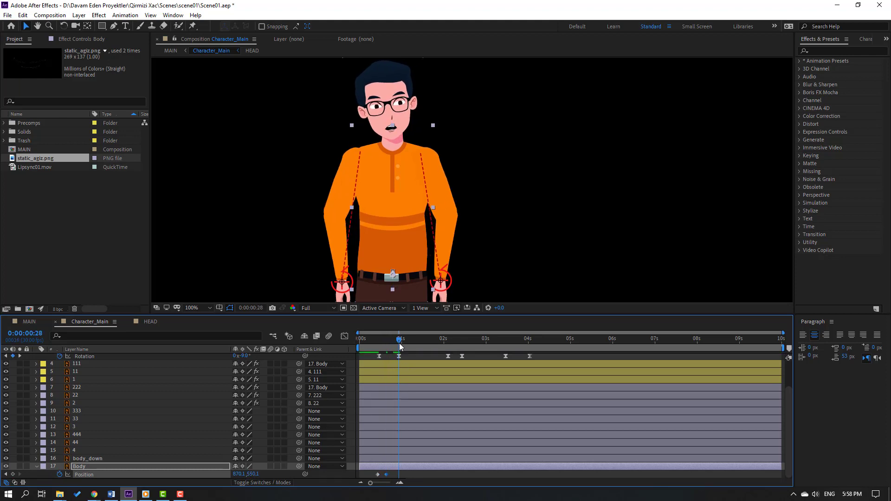
pyautogui.click(377, 475)
pyautogui.hotkey('ctrl', 'c')
pyautogui.hotkey('ctrl', 'v')
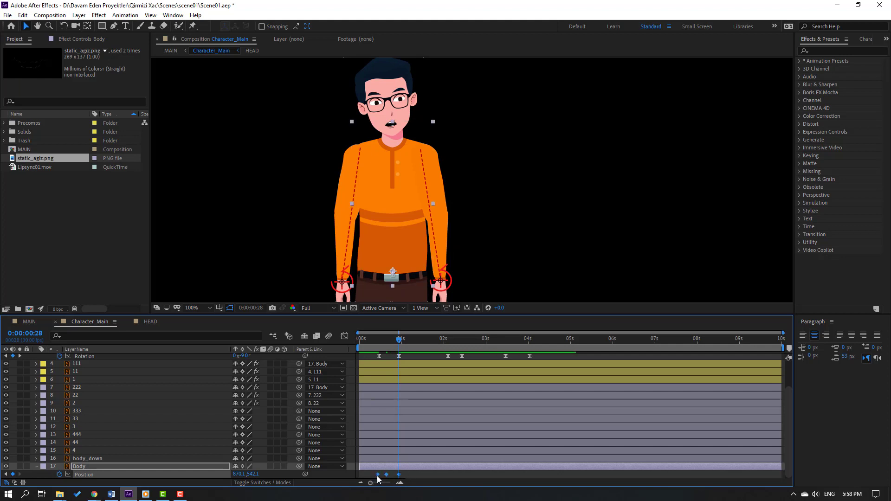
# Apply Easy Ease to the Body layer's three Position keyframes and preview the motion
pyautogui.rightClick(377, 475)
pyautogui.moveTo(418, 470)
pyautogui.click(518, 411)
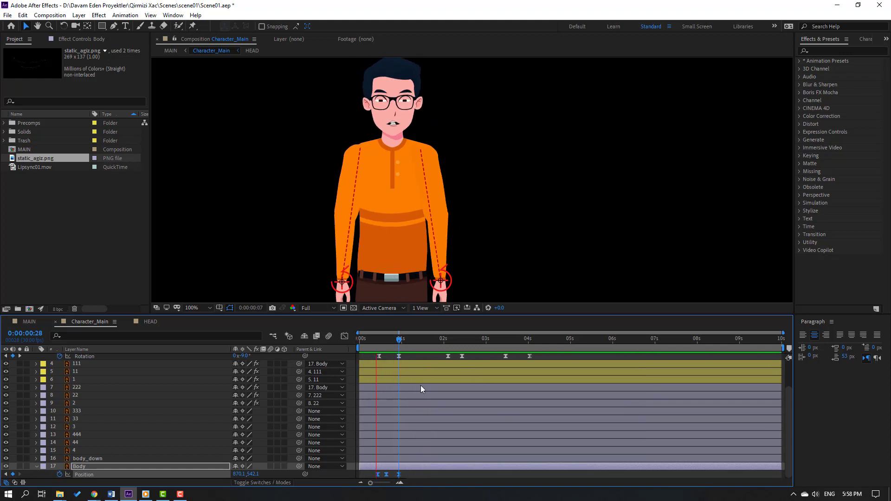
pyautogui.press('space')
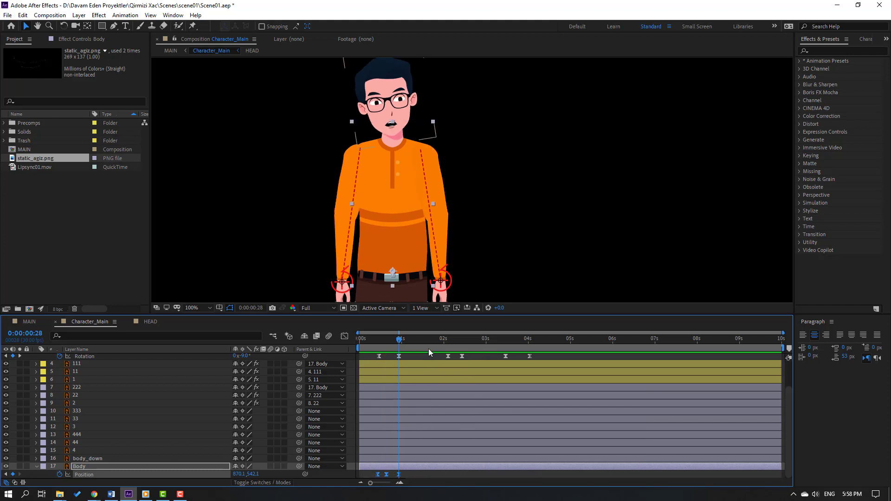
# Repeat the Body layer's Position keyframes at 0:00:02:00 and 0:00:03:12 and check the motion in the MAIN composition
pyautogui.scroll(2, 429, 352)
pyautogui.click(442, 341)
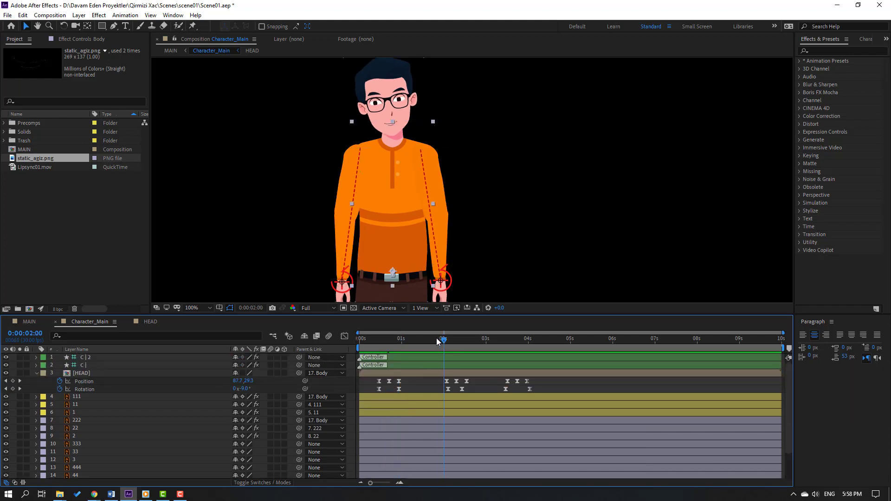
pyautogui.moveTo(438, 342); pyautogui.dragTo(511, 265)
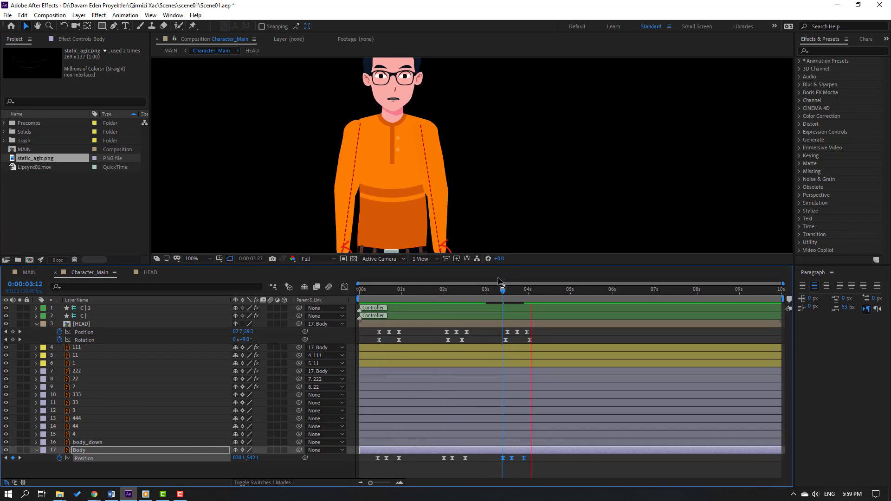
pyautogui.click(32, 273)
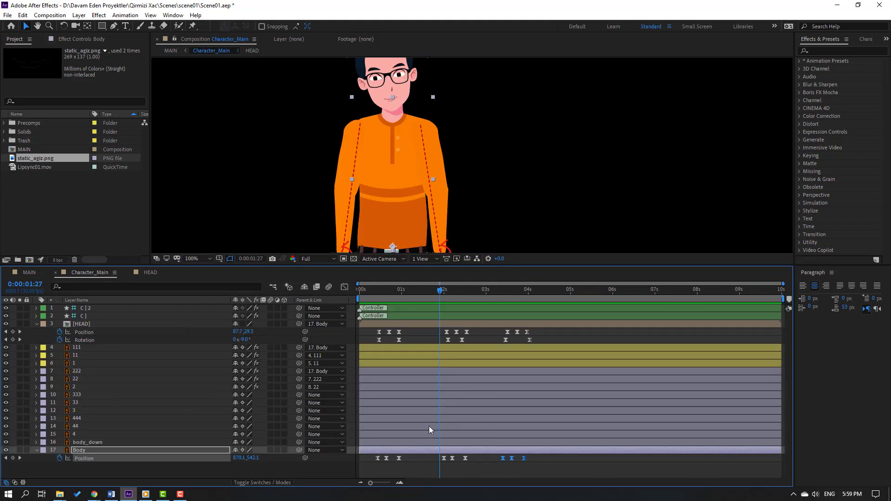
# In Character_Main, reduce the Body layer's dip at 0:00:00:19 to a Position of 870.1, 544.1 and preview it
pyautogui.click(93, 273)
pyautogui.moveTo(382, 291); pyautogui.dragTo(388, 292)
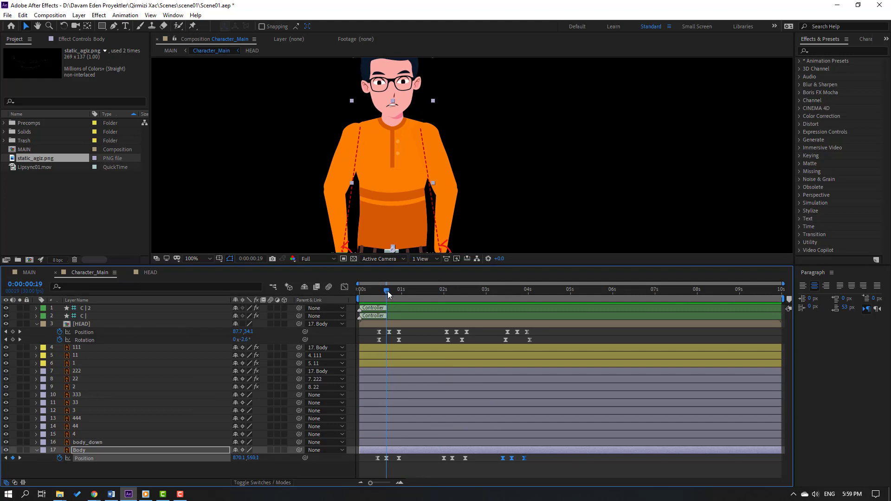
pyautogui.press('Up')
pyautogui.press('Up')
pyautogui.press('Up')
pyautogui.press('Up')
pyautogui.press('Up')
pyautogui.press('Up')
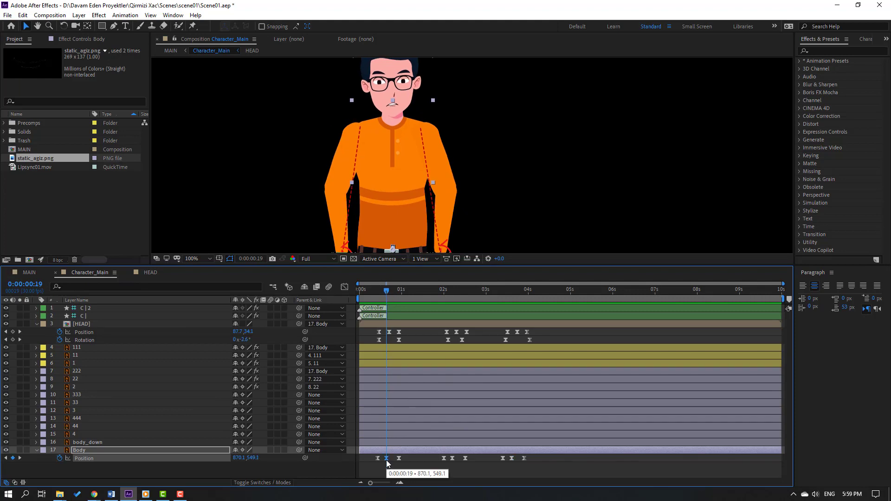
pyautogui.press('space')
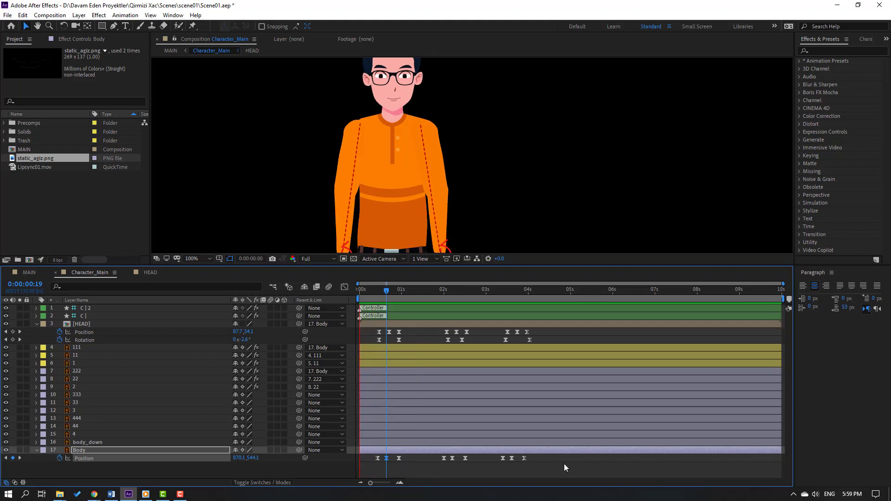
# Replace the second and third Body Position groups with copies of the first, at about 0:00:02:02 and 0:00:03:12, and preview the MAIN composition
pyautogui.moveTo(553, 457); pyautogui.dragTo(375, 457)
pyautogui.press('Delete')
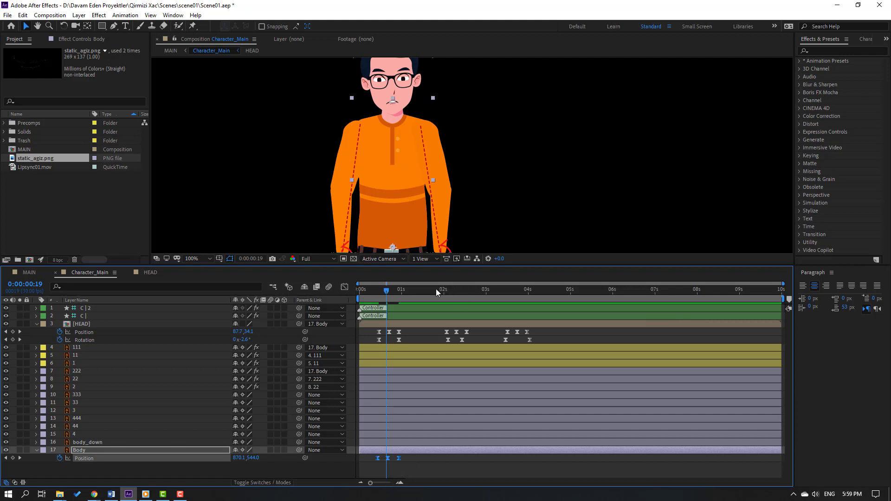
pyautogui.moveTo(436, 289); pyautogui.dragTo(503, 292)
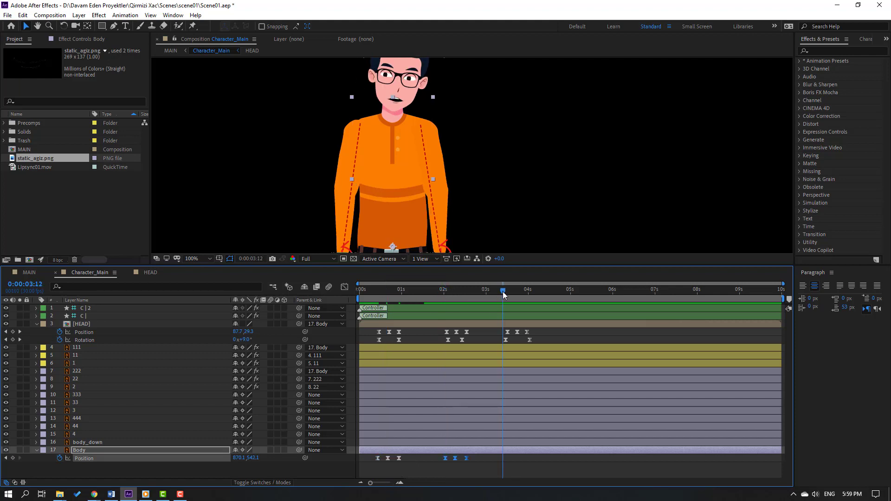
pyautogui.hotkey('ctrl', 'v')
pyautogui.click(40, 273)
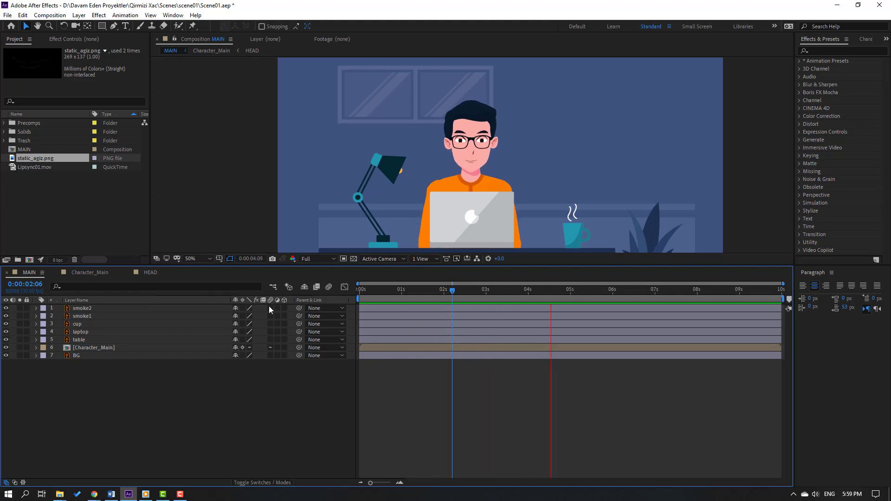
pyautogui.press('space')
# In Character_Main, add a starting Rotation keyframe of 0° to the Body layer at 0:00:00:12
pyautogui.click(85, 277)
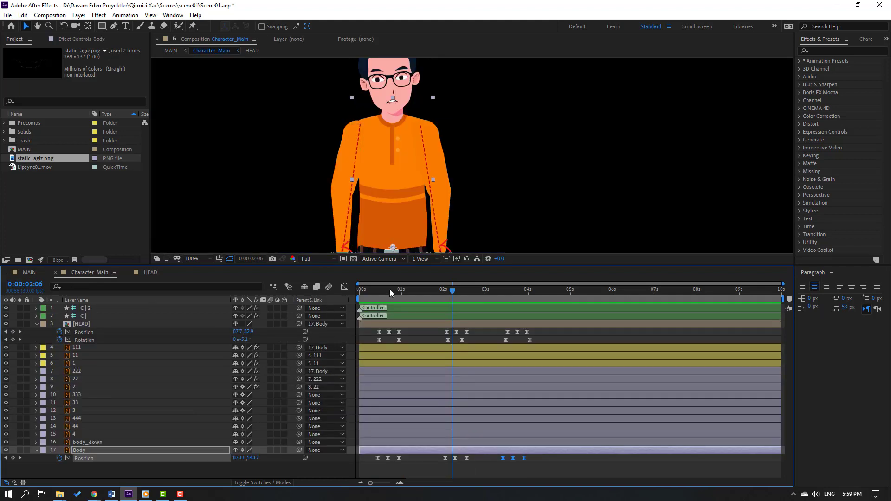
pyautogui.moveTo(389, 288); pyautogui.dragTo(376, 292)
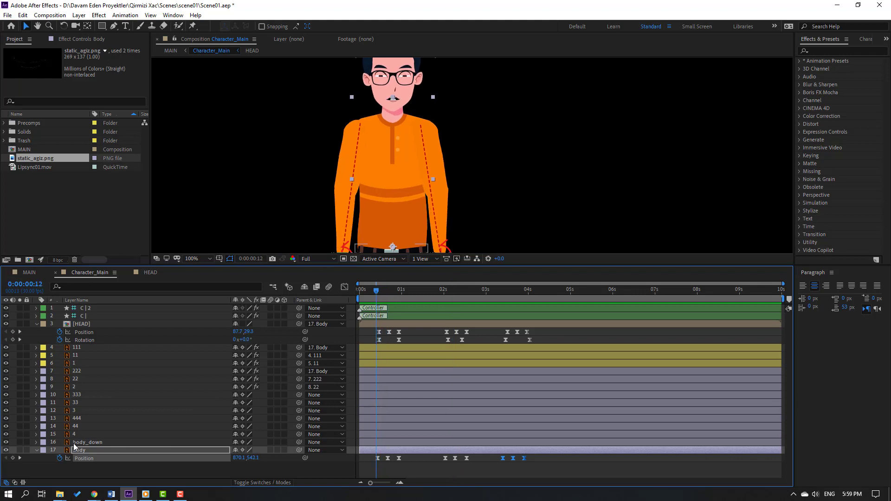
pyautogui.click(78, 444)
pyautogui.click(80, 450)
pyautogui.hotkey('alt', 'shift', 'r')
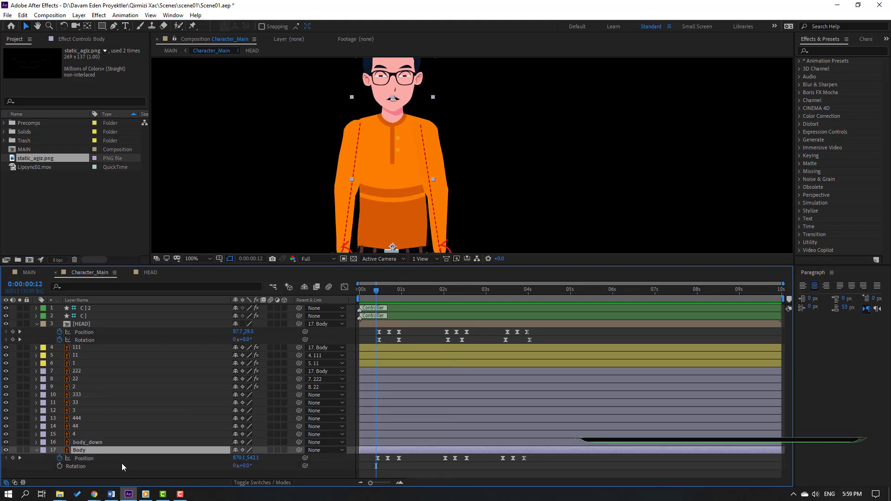
# Key the Body layer's Rotation at 0:00:00:27, trying -3° before settling on -1°, and preview the tilt
pyautogui.moveTo(378, 293); pyautogui.dragTo(402, 295)
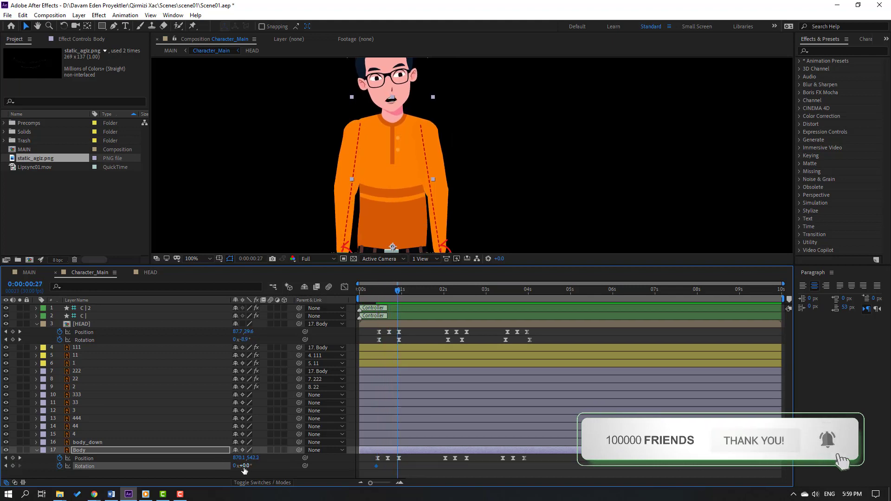
pyautogui.click(245, 466)
pyautogui.write('-3')
pyautogui.press('Return')
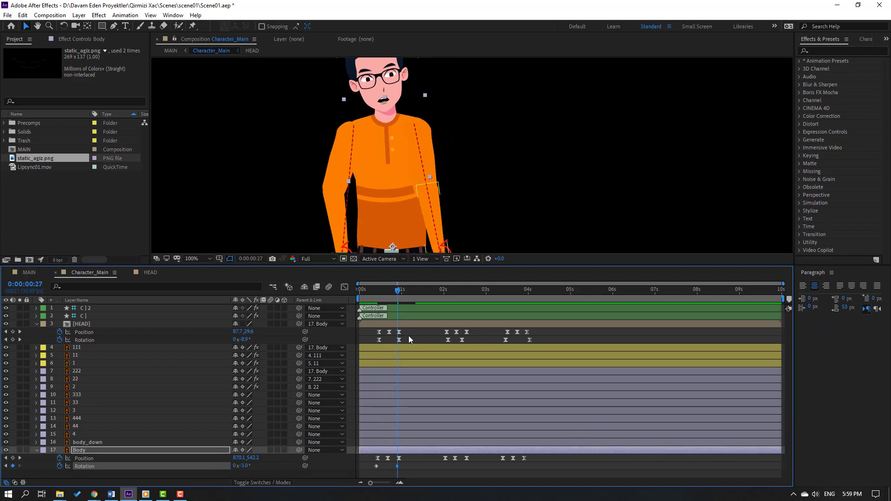
pyautogui.click(244, 466)
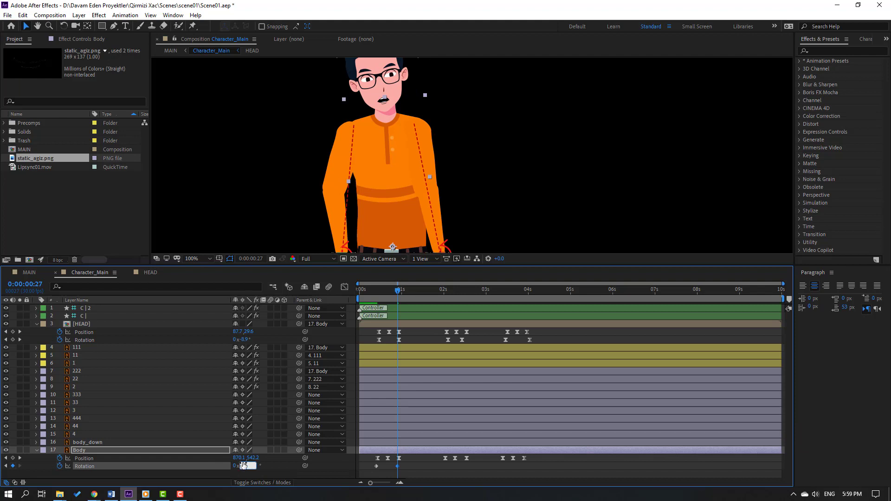
pyautogui.write('-1')
pyautogui.press('Return')
pyautogui.press('space')
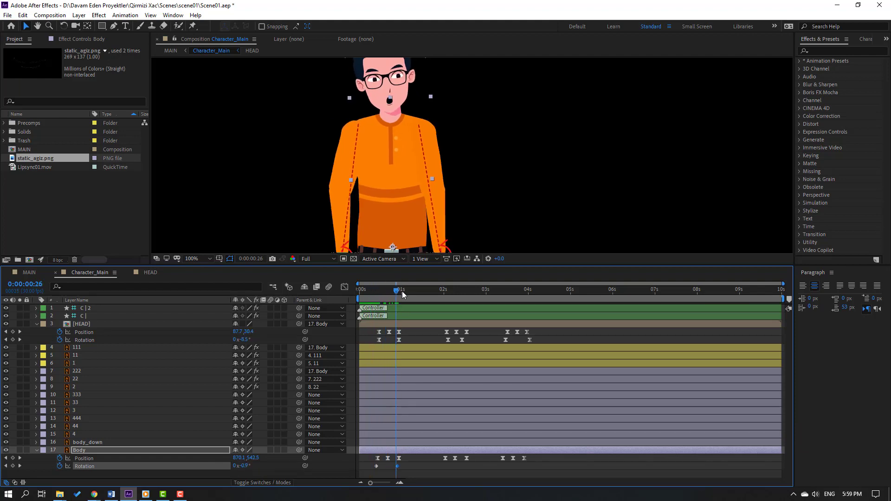
# Hold the Body layer's Rotation until just before 0:00:02:00, and key it at 1° at 0:00:02:15
pyautogui.moveTo(442, 295); pyautogui.dragTo(466, 291)
pyautogui.write('2')
pyautogui.press('Return')
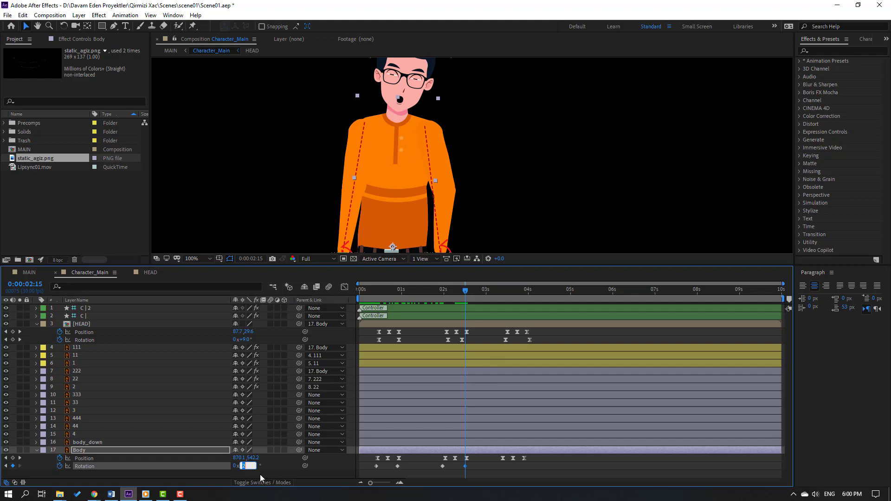
pyautogui.write('1')
pyautogui.press('Return')
# Hold the Body layer's Rotation at 0:00:03:11, key it back to 0° at 0:00:03:28, and preview the MAIN composition
pyautogui.moveTo(436, 290); pyautogui.dragTo(502, 293)
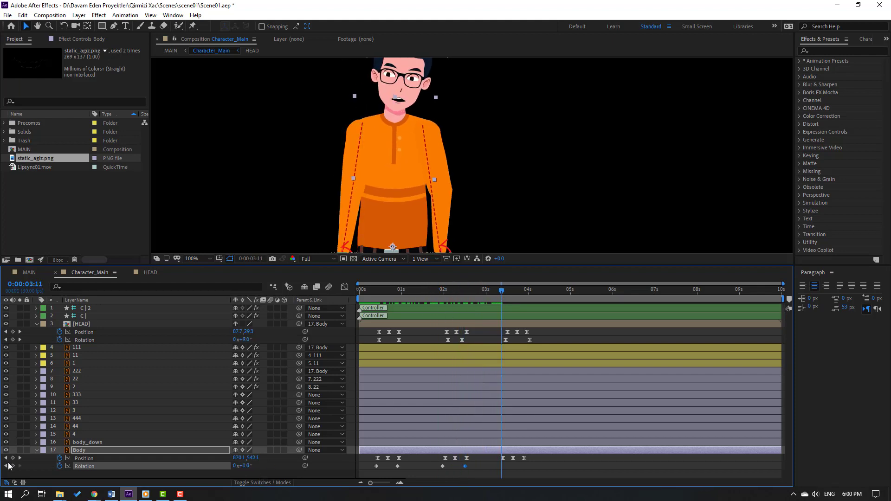
pyautogui.click(525, 290)
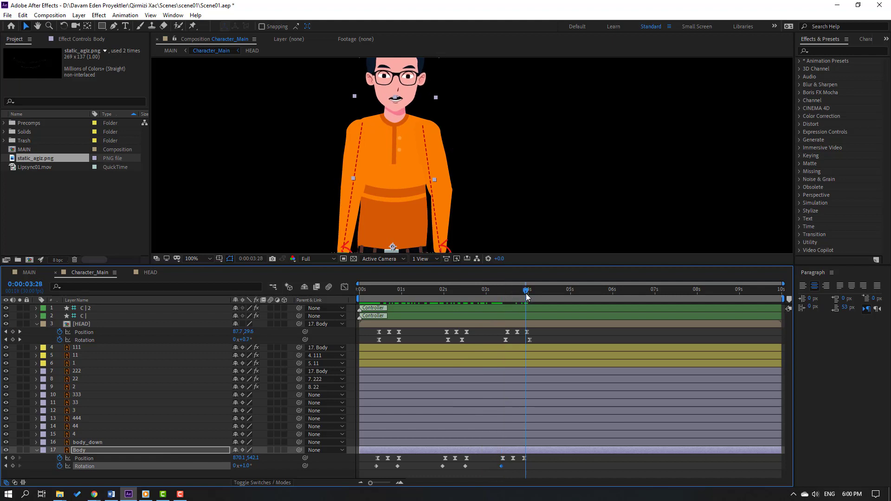
pyautogui.press('Return')
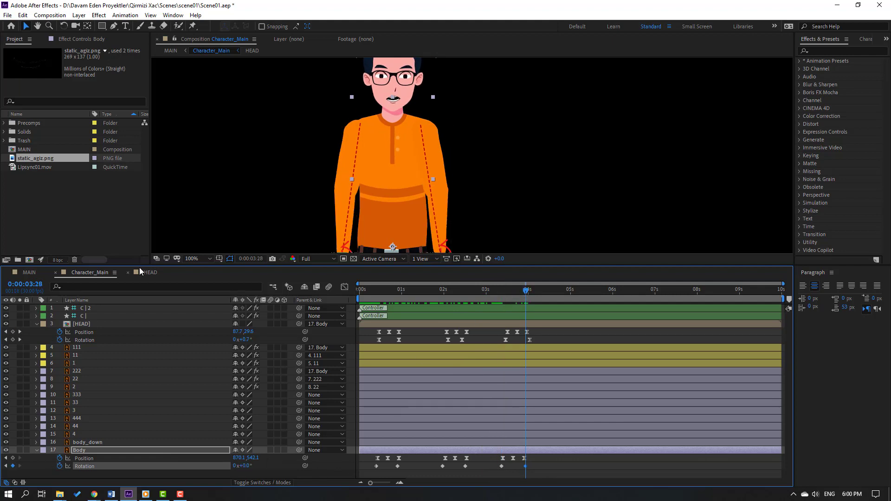
pyautogui.click(28, 273)
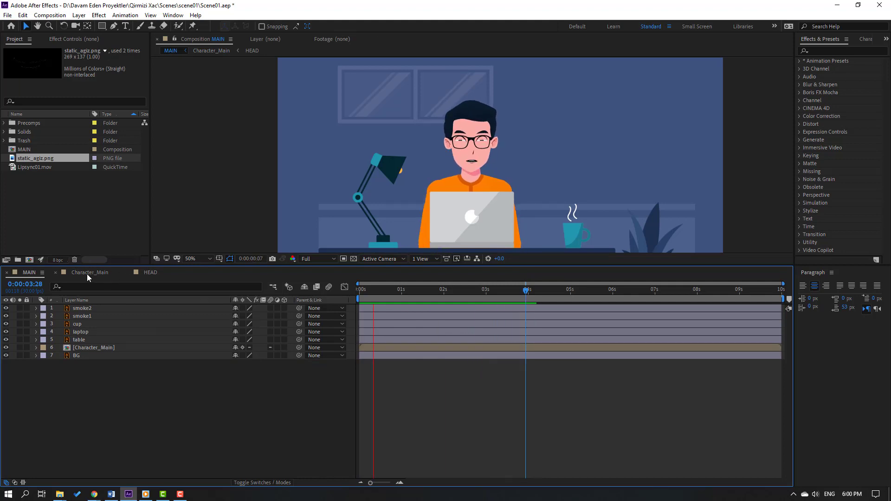
# In Character_Main, select both hand controllers in turn and play back the motion to examine the arms
pyautogui.click(88, 273)
pyautogui.moveTo(396, 290); pyautogui.dragTo(440, 291)
pyautogui.click(412, 196)
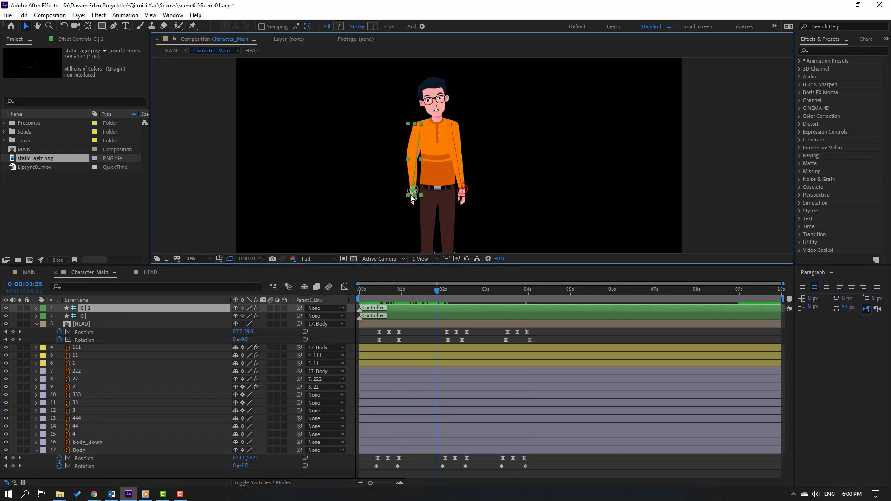
pyautogui.click(462, 190)
pyautogui.press('space')
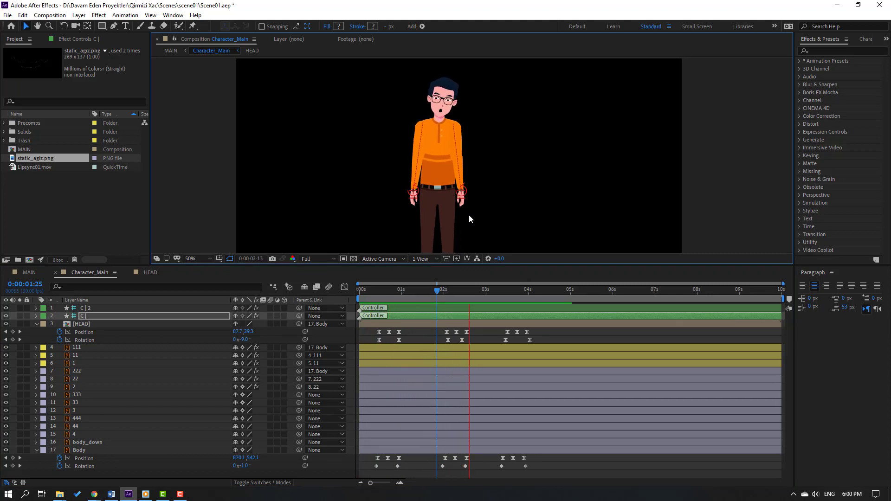
# At 0:00:00:10, nudge the C | 2 hand controller slightly toward the body and preview the MAIN composition
pyautogui.click(374, 290)
pyautogui.press('.')
pyautogui.click(359, 232)
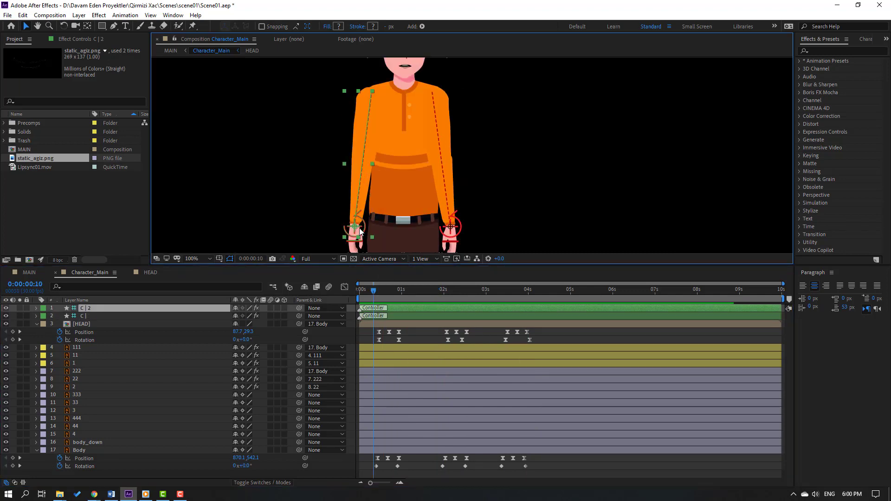
pyautogui.press('space')
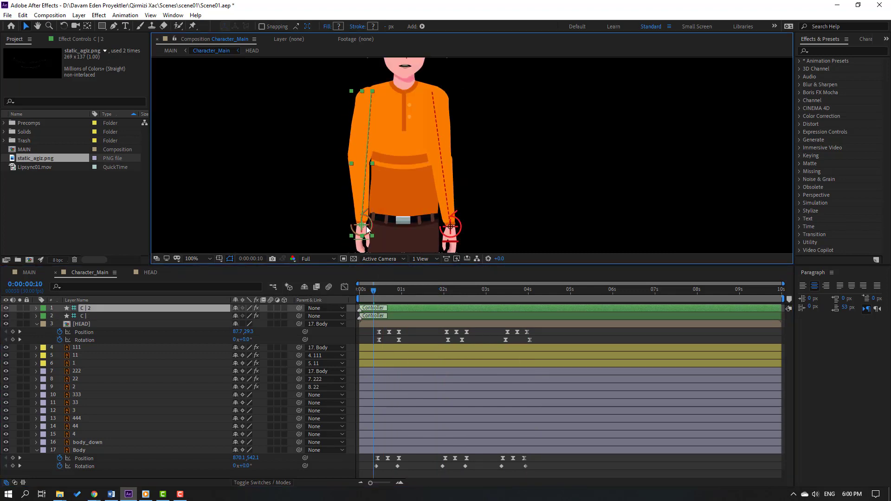
pyautogui.click(28, 273)
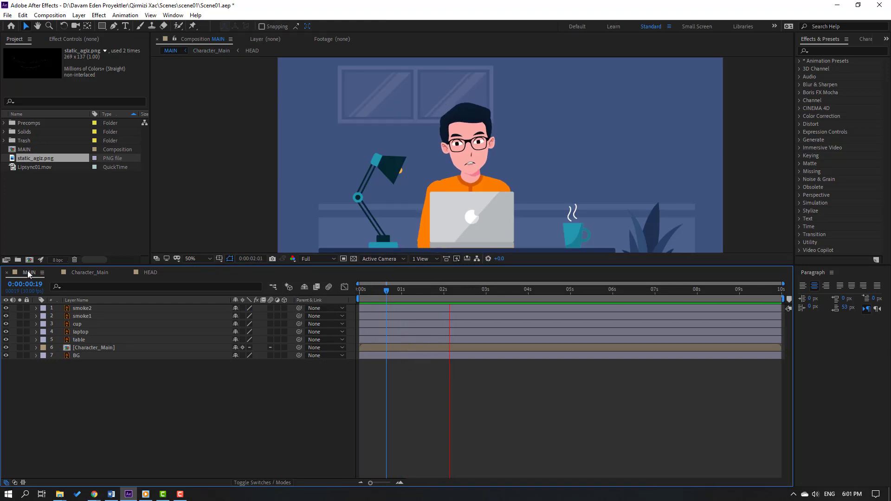
pyautogui.click(394, 289)
# In HEAD, key the eyebrowns layer's Position at 0:00:00:10, and lower the eyebrows to 346.6, 455.0 at 0:00:00:13
pyautogui.click(146, 273)
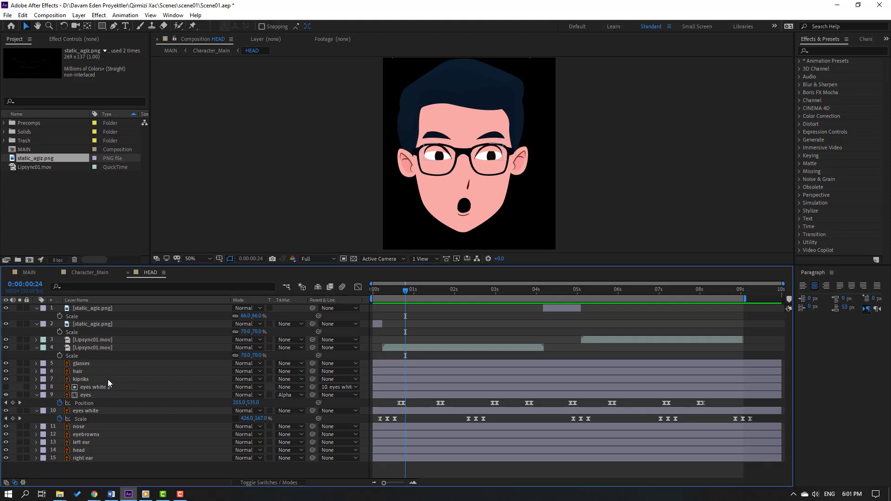
pyautogui.click(88, 434)
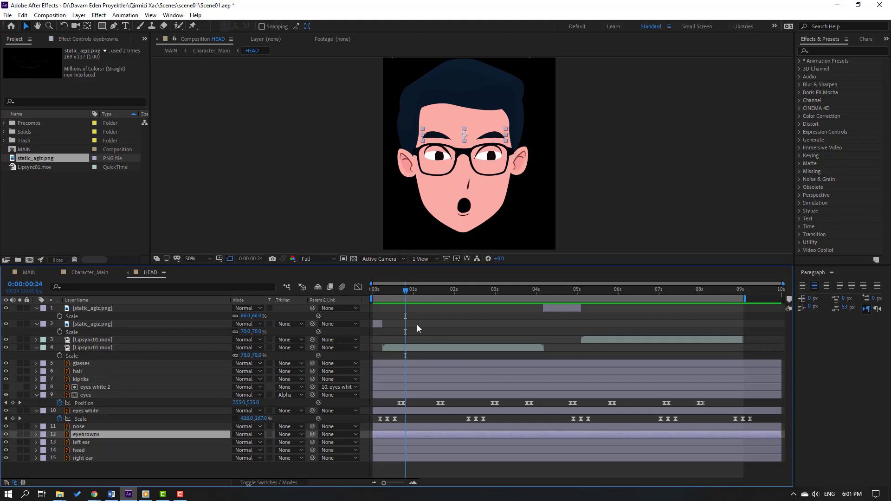
pyautogui.moveTo(390, 293)
pyautogui.mouseDown()
pyautogui.moveTo(379, 292)
pyautogui.moveTo(388, 292)
pyautogui.mouseUp()
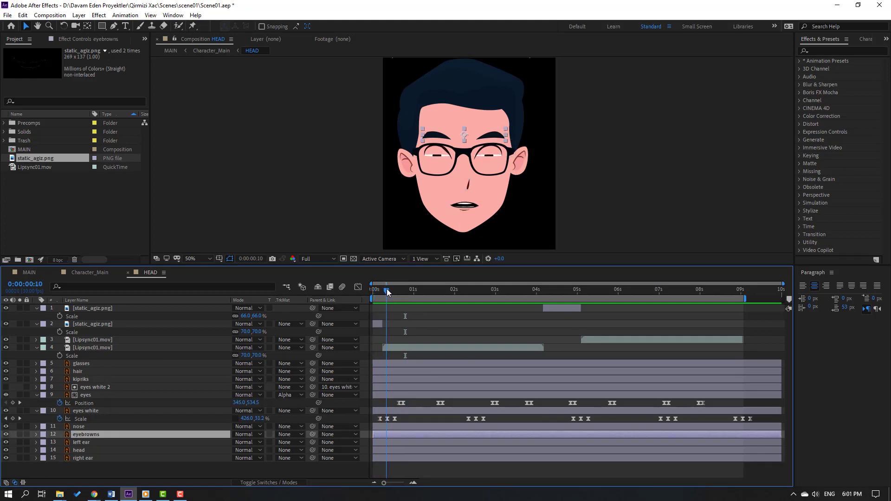
pyautogui.press('p')
pyautogui.click(59, 442)
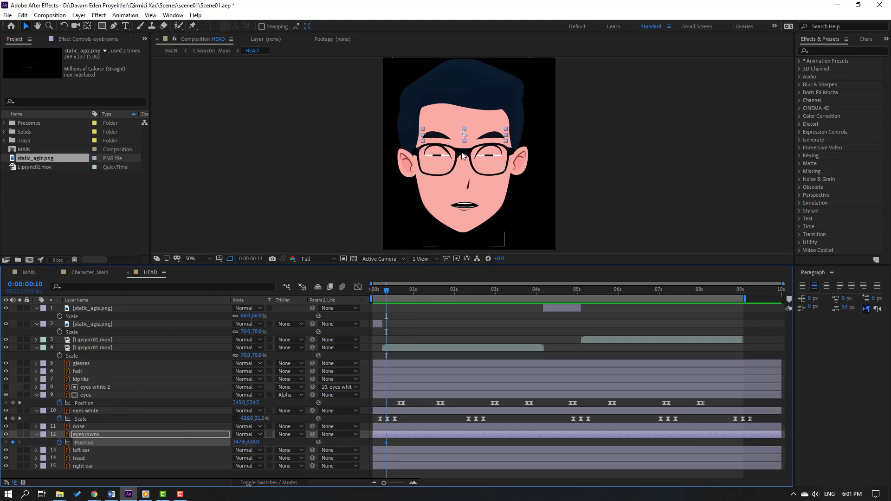
pyautogui.press('pagedown')
pyautogui.press('pagedown')
pyautogui.press('pagedown')
pyautogui.press('.')
pyautogui.moveTo(492, 120); pyautogui.dragTo(491, 129)
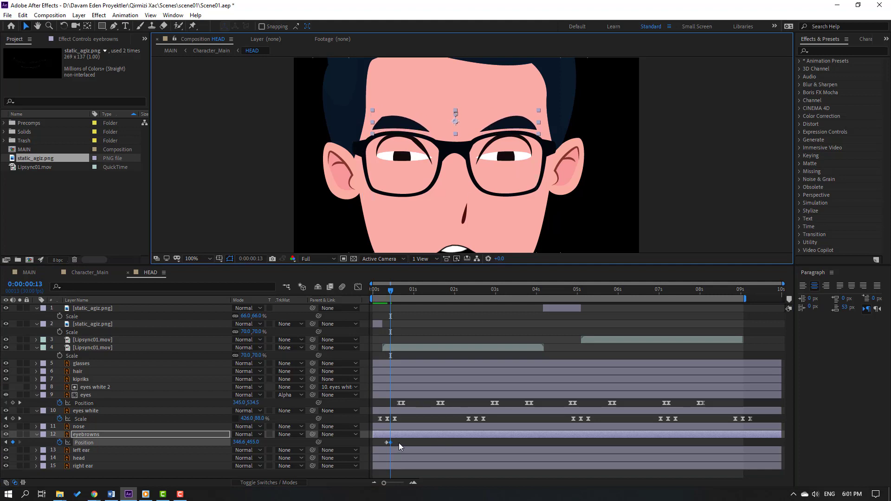
# Apply Easy Ease to both eyebrowns Position keyframes, preview the motion, and delay the second keyframe to about 0:00:00:17
pyautogui.moveTo(400, 443); pyautogui.dragTo(391, 442)
pyautogui.rightClick(391, 442)
pyautogui.moveTo(418, 437)
pyautogui.click(524, 374)
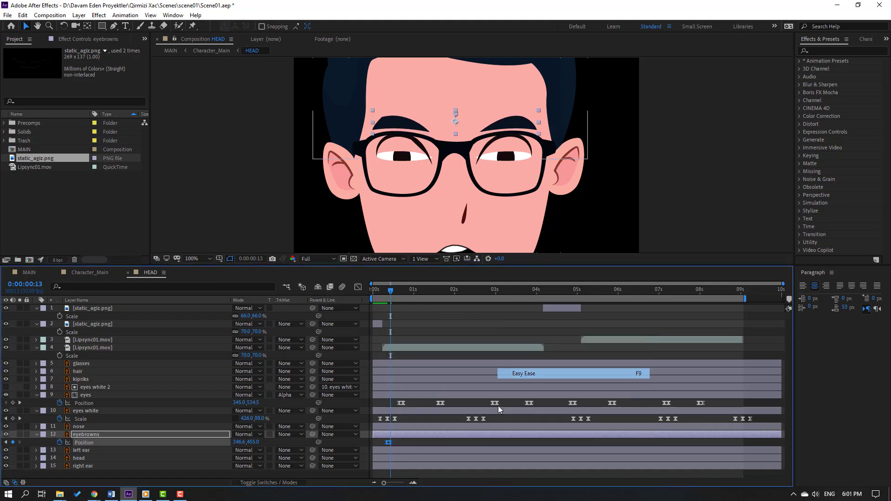
pyautogui.click(452, 442)
pyautogui.press('space')
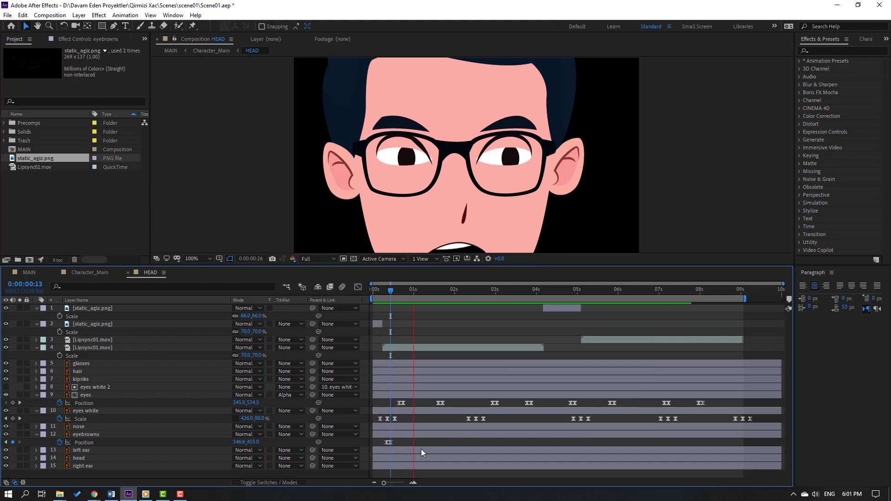
pyautogui.moveTo(389, 443); pyautogui.dragTo(395, 443)
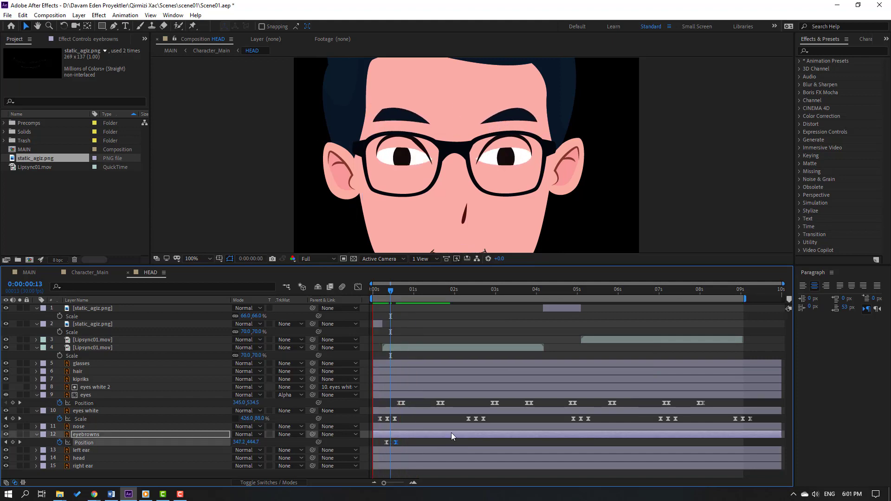
# Hold the lowered eyebrow Position at 0:00:01:23 and raise the eyebrows to 346.6, 430.0 at 0:00:02:02
pyautogui.moveTo(432, 289); pyautogui.dragTo(445, 291)
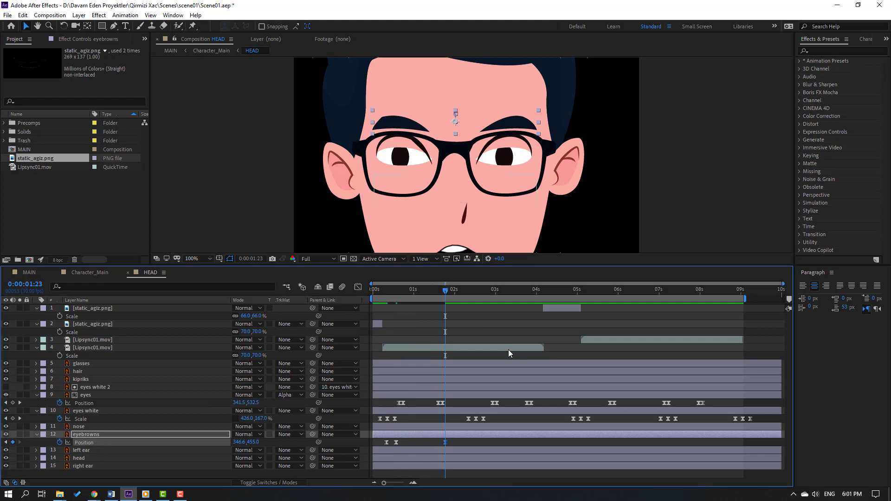
pyautogui.moveTo(449, 291); pyautogui.dragTo(457, 291)
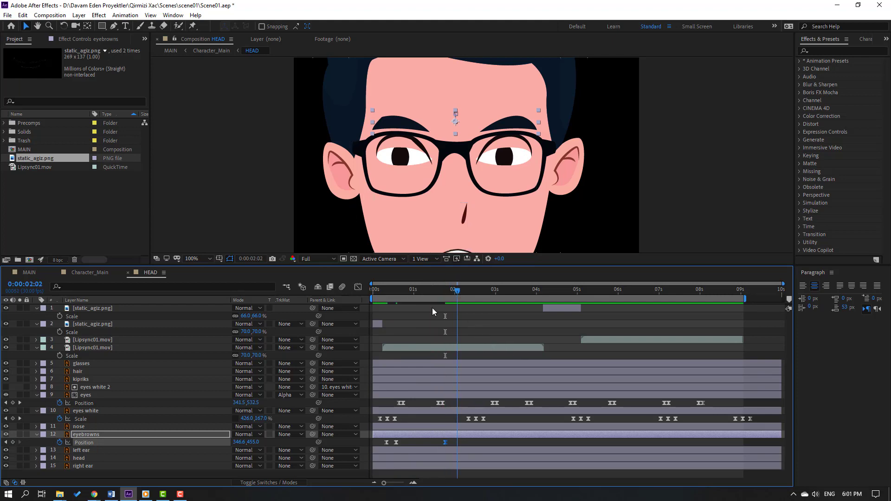
pyautogui.moveTo(247, 443); pyautogui.dragTo(236, 443)
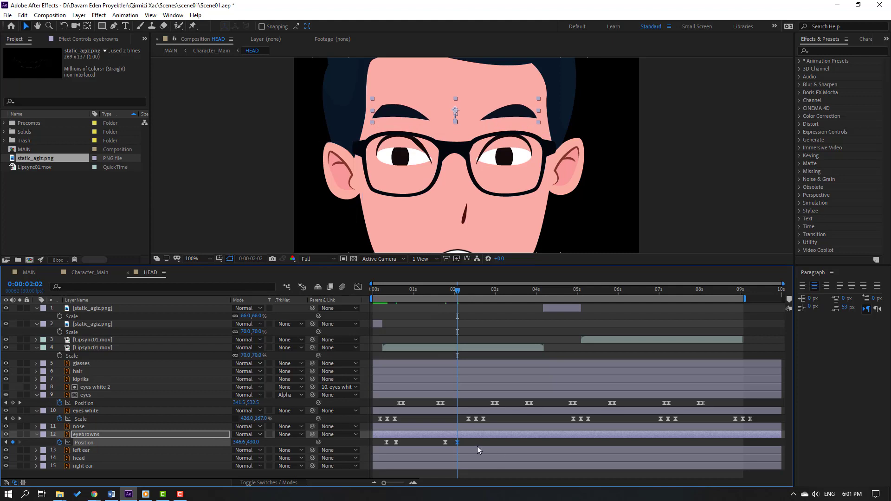
# Copy the four eyebrowns Position keyframes, paste them at 0:00:03:11 and 0:00:06:08, and preview the motion
pyautogui.click(417, 446)
pyautogui.moveTo(417, 443); pyautogui.dragTo(383, 446)
pyautogui.press('space')
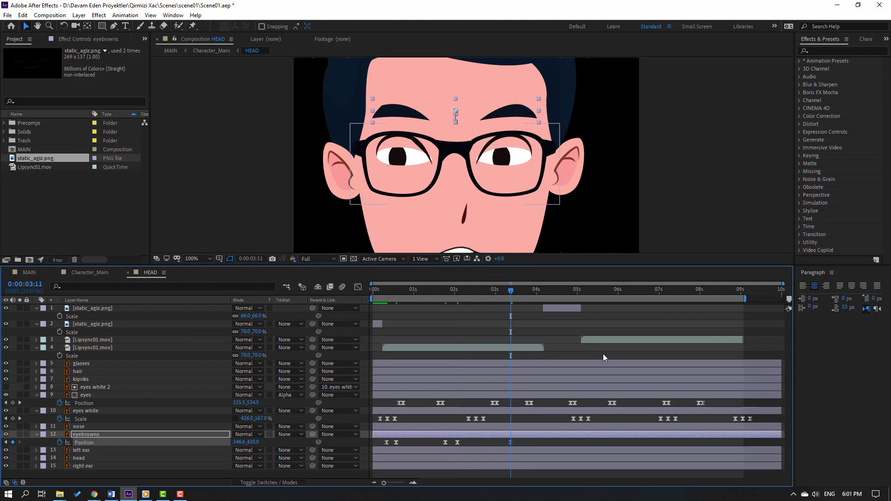
pyautogui.hotkey('ctrl', 'v')
pyautogui.click(627, 290)
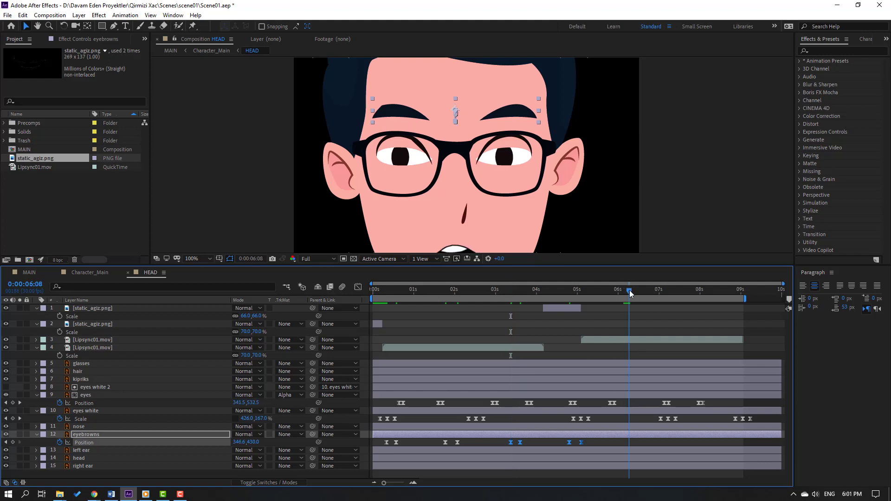
pyautogui.hotkey('ctrl', 'v')
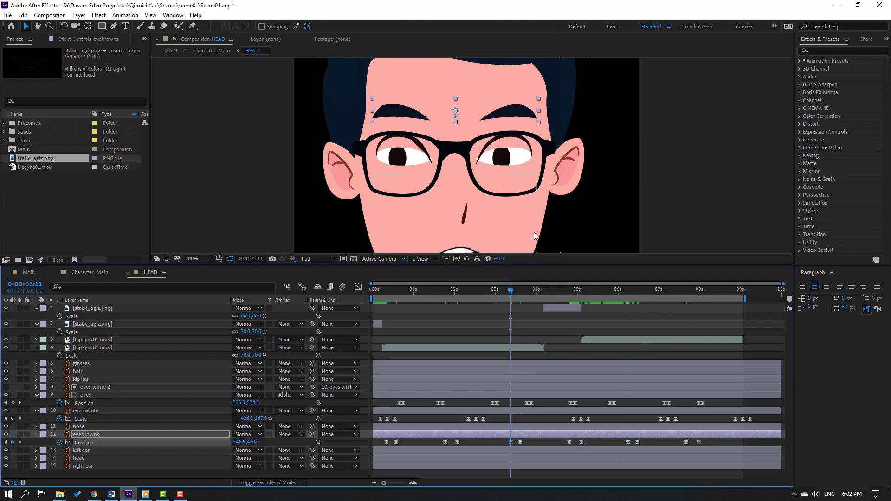
pyautogui.press('space')
pyautogui.scroll(-2, 470, 205)
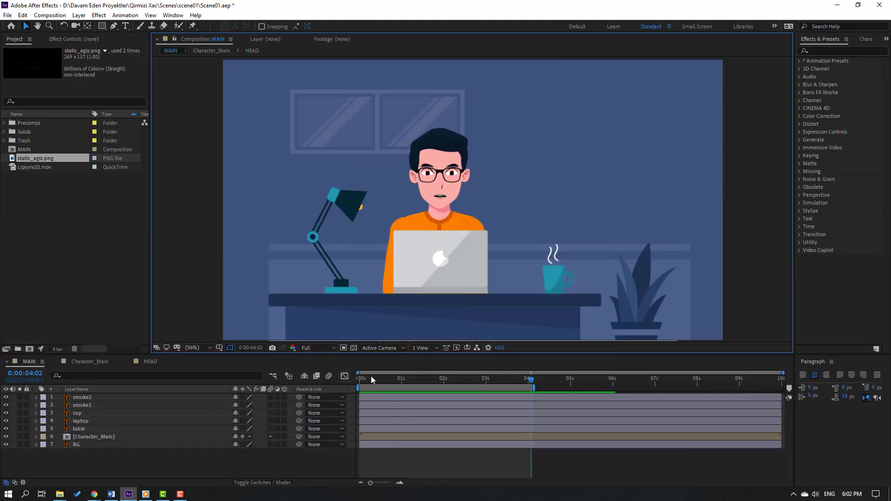
# Draw an open curved mask path on the smoke1 layer with the Pen tool, following the wavy smoke line from bottom to top
pyautogui.click(372, 379)
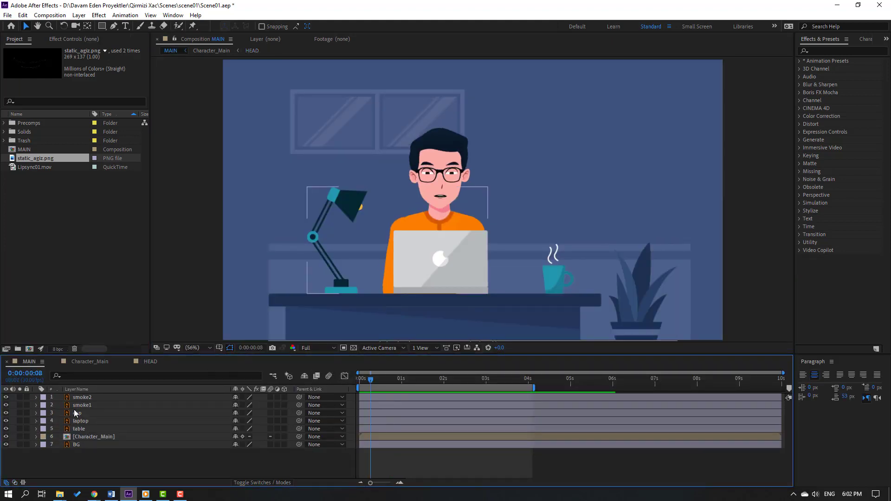
pyautogui.click(109, 405)
pyautogui.scroll(4, 435, 259)
pyautogui.scroll(1, 435, 259)
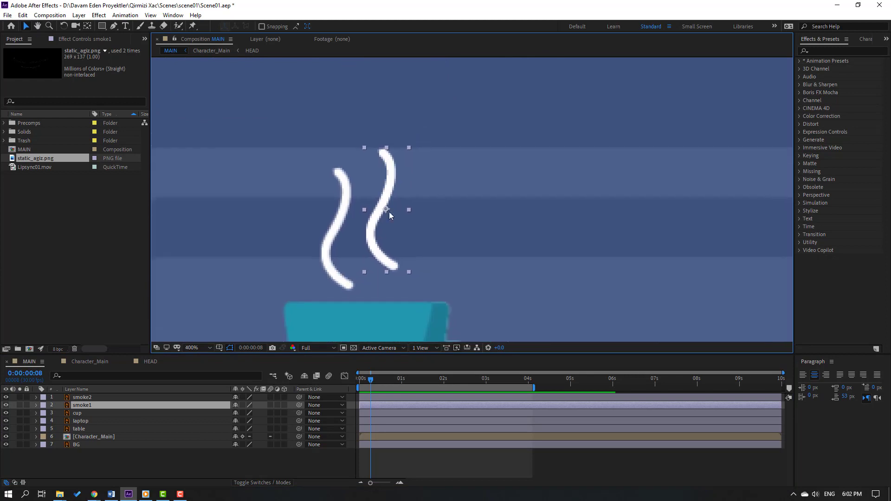
pyautogui.click(113, 27)
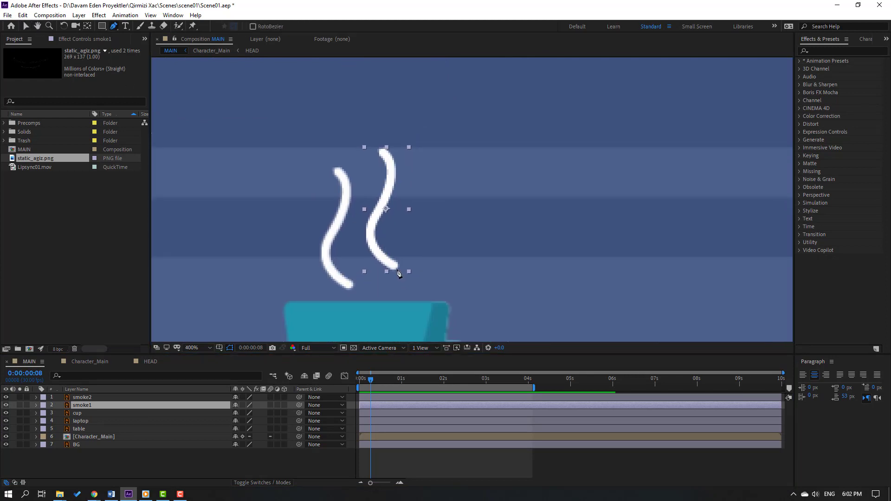
pyautogui.click(396, 268)
pyautogui.moveTo(375, 215); pyautogui.dragTo(390, 184)
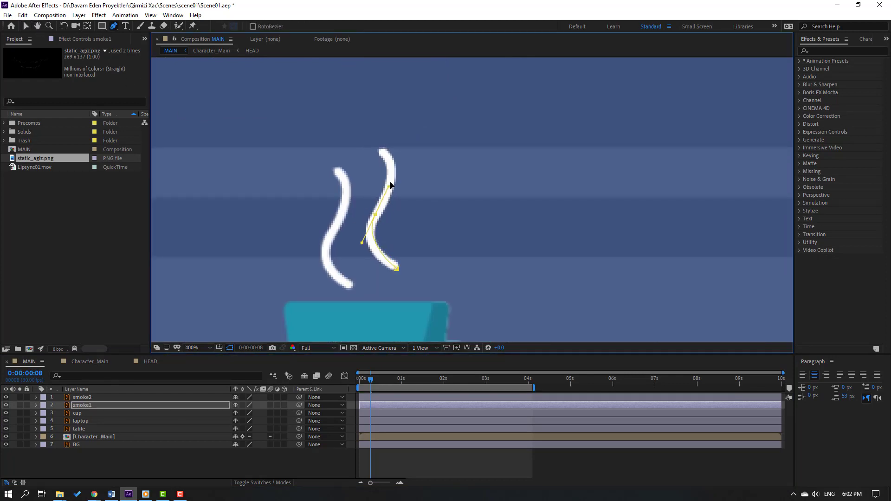
pyautogui.moveTo(380, 148); pyautogui.dragTo(368, 139)
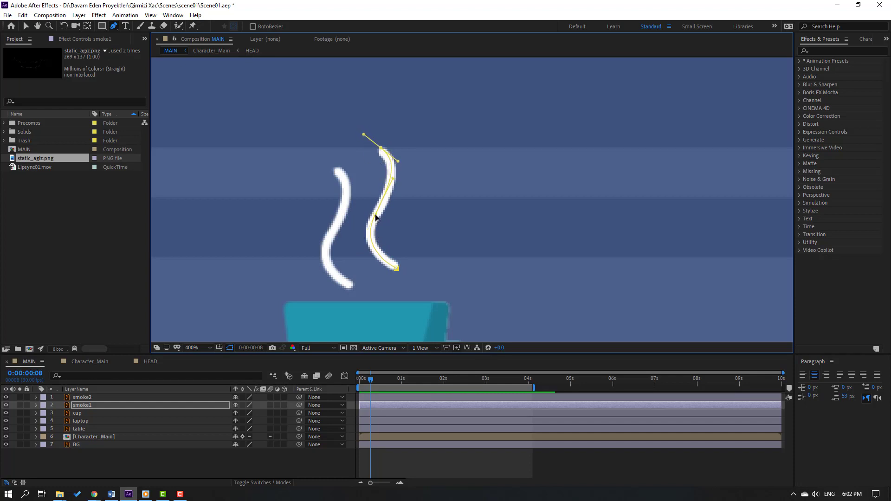
pyautogui.moveTo(375, 216); pyautogui.dragTo(356, 252)
pyautogui.click(26, 27)
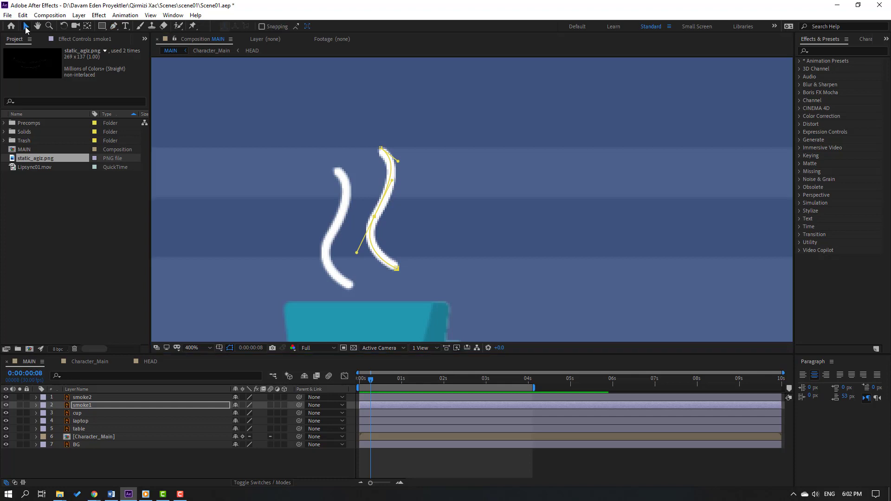
# Find the Stroke effect and apply it to the smoke1 layer
pyautogui.click(821, 50)
pyautogui.write('stroke')
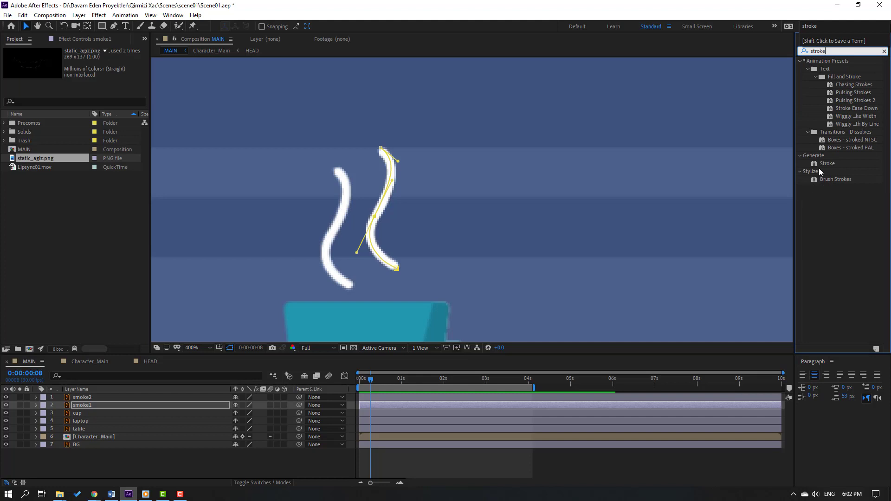
pyautogui.click(829, 163)
pyautogui.moveTo(828, 168)
pyautogui.mouseDown()
pyautogui.moveTo(371, 321)
pyautogui.moveTo(116, 393)
pyautogui.moveTo(99, 405)
pyautogui.mouseUp()
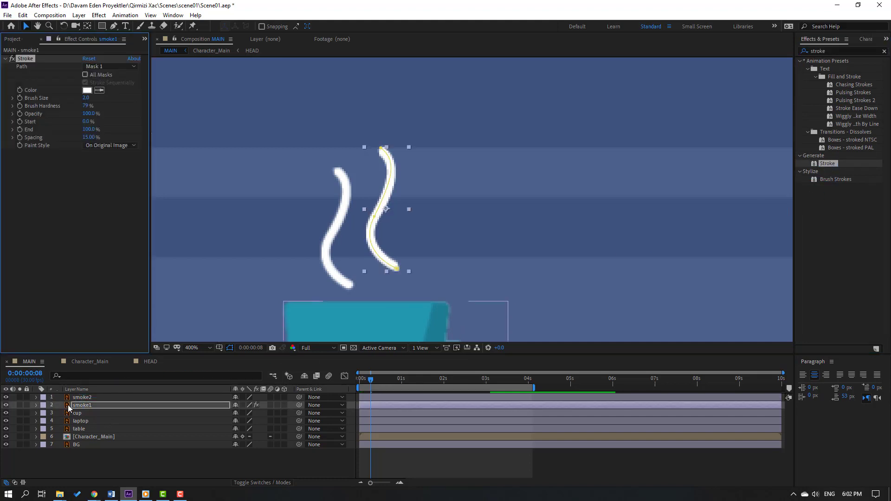
# Delete the smoke2 layer from the MAIN composition
pyautogui.click(78, 398)
pyautogui.press('Delete')
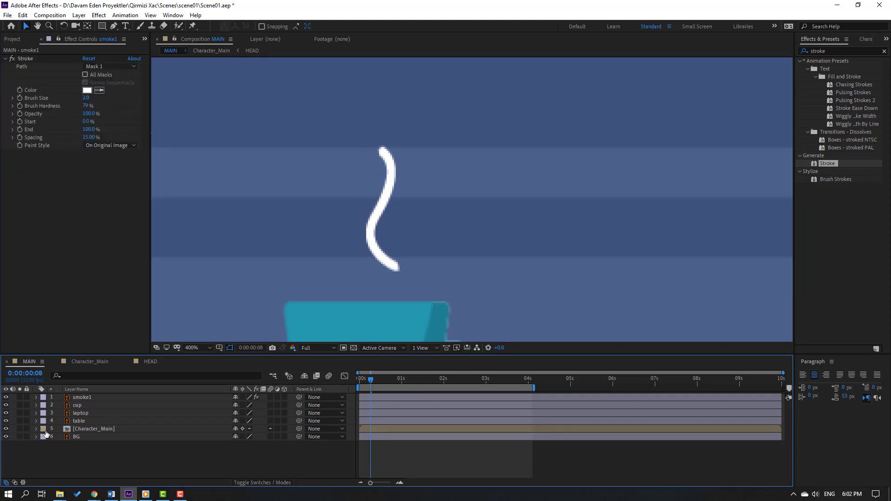
pyautogui.click(75, 406)
# Set smoke1's Stroke Paint Style to On Transparent and its Brush Size to 2.8
pyautogui.click(82, 399)
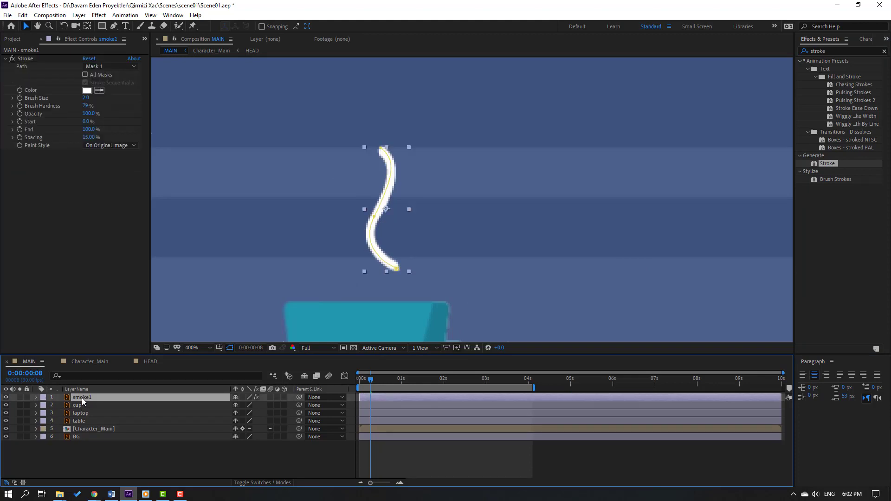
pyautogui.click(99, 147)
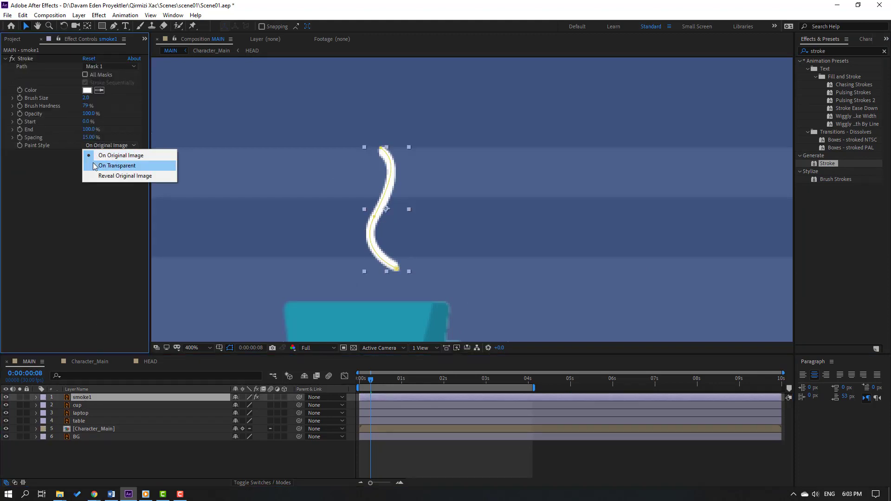
pyautogui.click(129, 168)
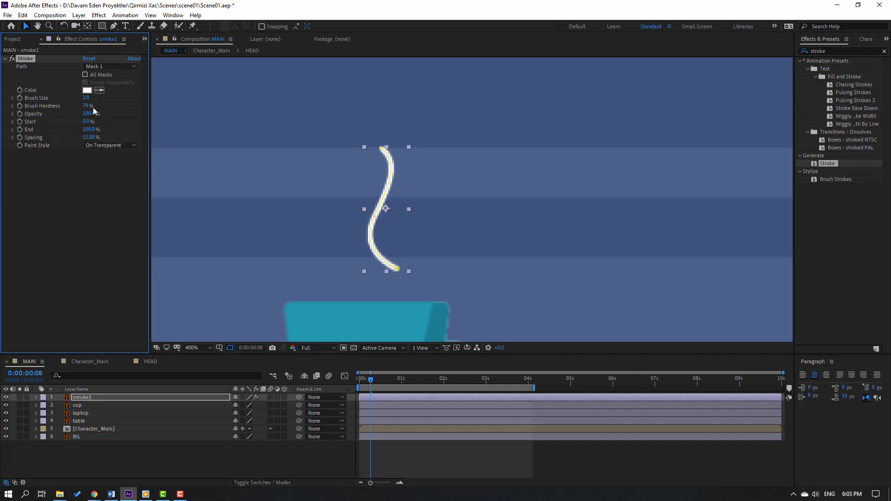
pyautogui.moveTo(87, 98)
pyautogui.mouseDown()
pyautogui.moveTo(106, 99)
pyautogui.moveTo(94, 99)
pyautogui.mouseUp()
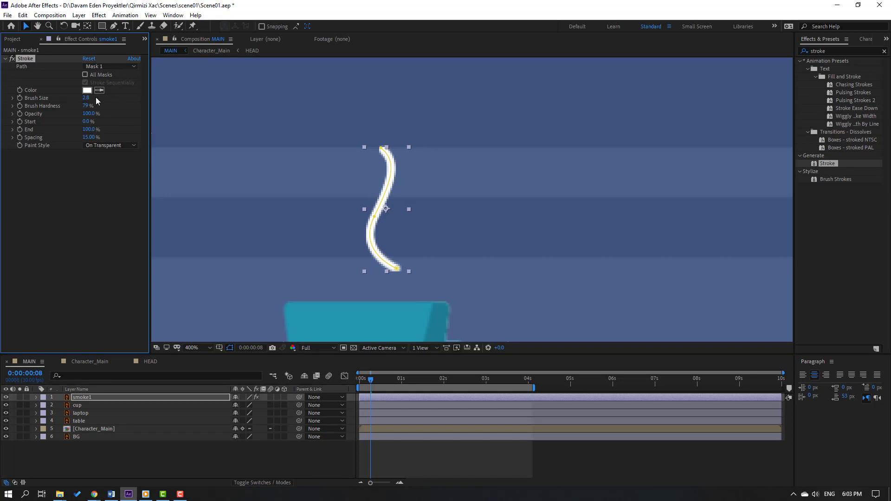
# Keyframe smoke1's Stroke End at 0% at 0:00:00:00 and 100% at 0:00:00:10
pyautogui.moveTo(370, 381); pyautogui.dragTo(350, 379)
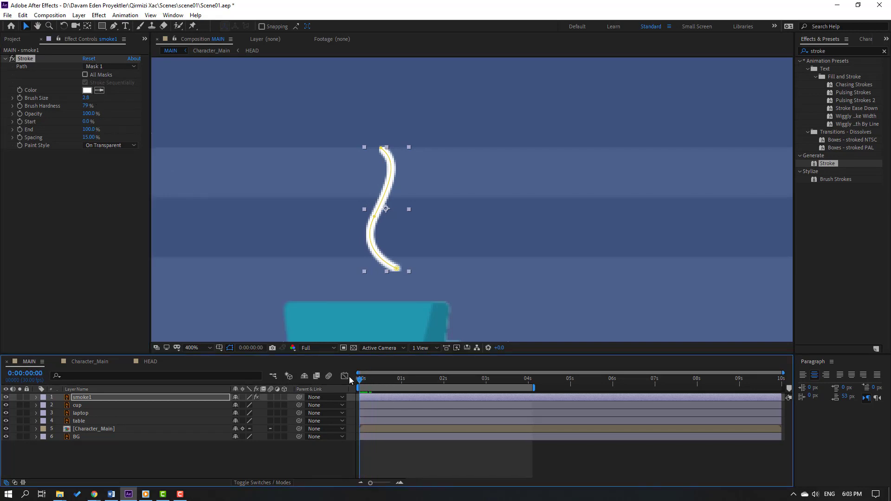
pyautogui.moveTo(89, 129); pyautogui.dragTo(29, 129)
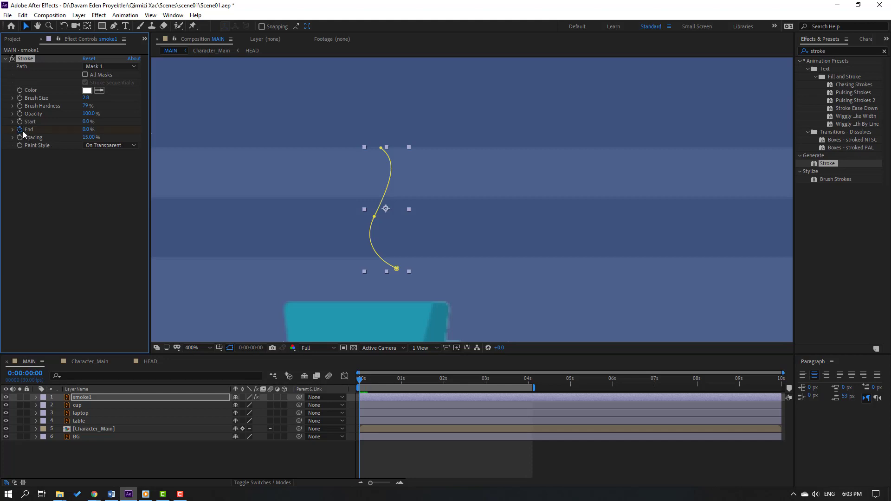
pyautogui.press('u')
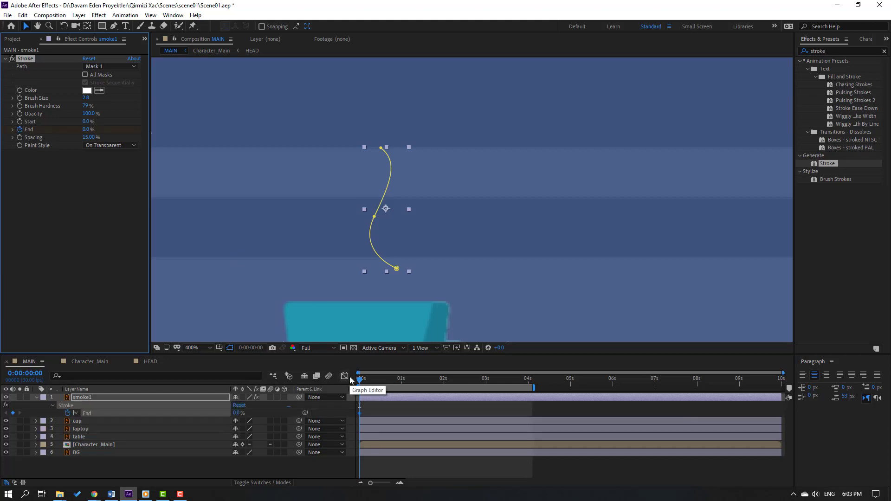
pyautogui.moveTo(363, 382); pyautogui.dragTo(374, 381)
pyautogui.press('Return')
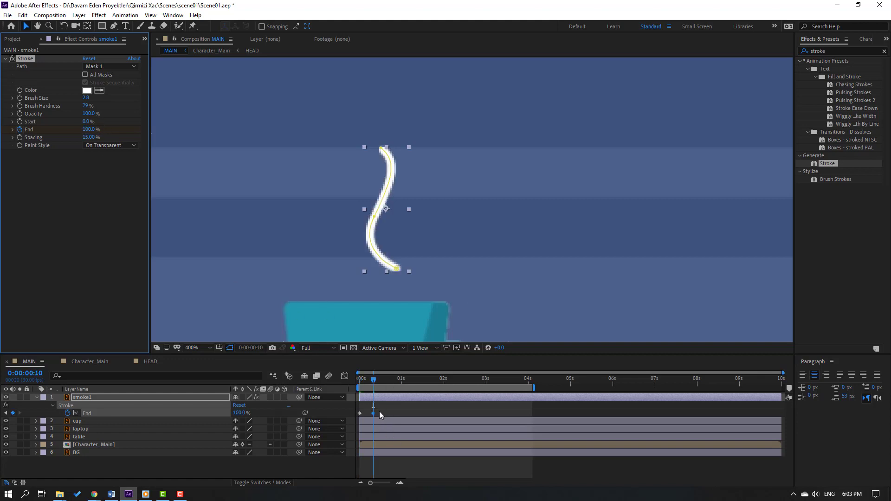
# Apply Easy Ease to both Stroke End keyframes and preview the smoke drawing on
pyautogui.moveTo(380, 411); pyautogui.dragTo(360, 413)
pyautogui.rightClick(360, 413)
pyautogui.click(581, 344)
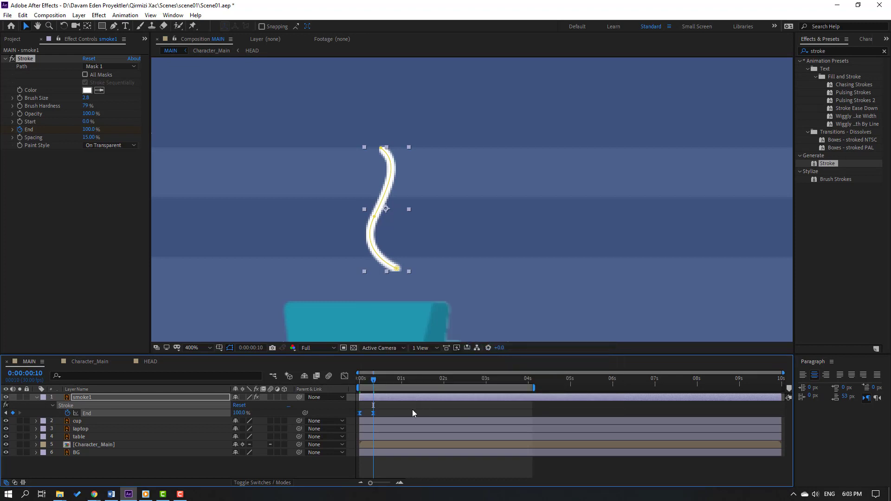
pyautogui.click(413, 409)
pyautogui.press('space')
pyautogui.press('space')
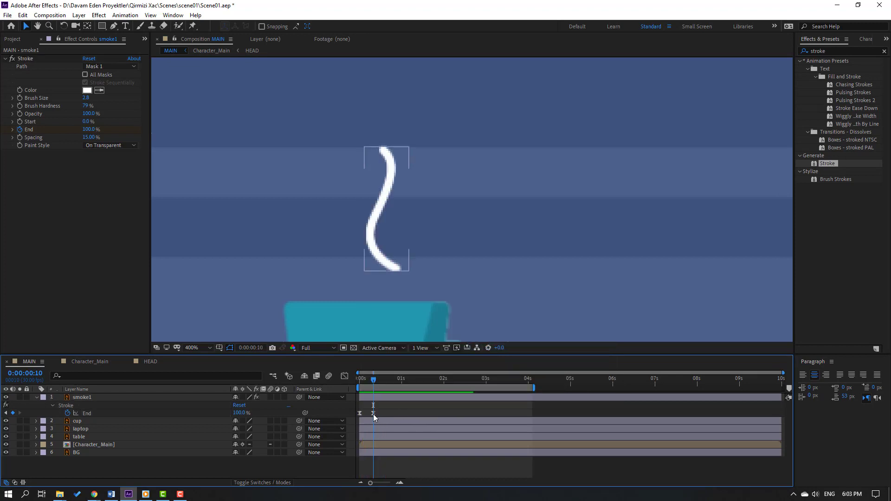
# Delay the second Stroke End keyframe to about 0:00:00:14 and preview the slower motion
pyautogui.moveTo(373, 415); pyautogui.dragTo(379, 413)
pyautogui.press('space')
pyautogui.press('space')
pyautogui.scroll(-1, 316, 265)
pyautogui.press('space')
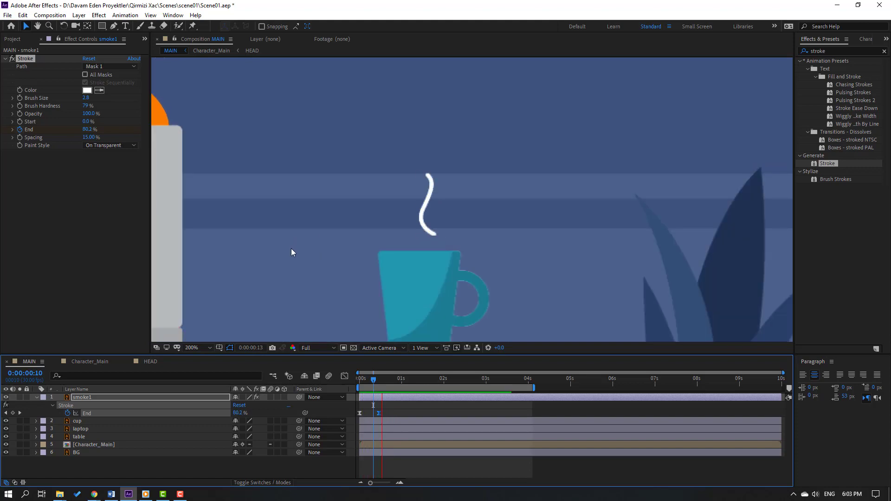
pyautogui.press('space')
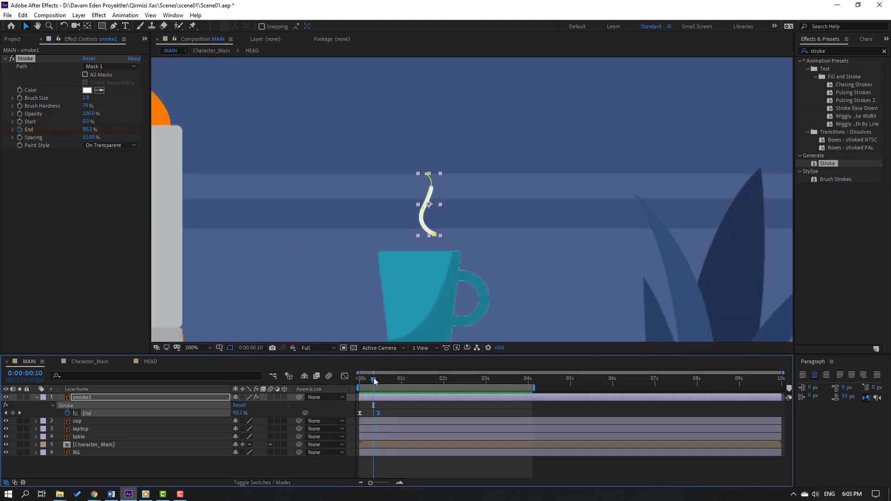
# Keyframe smoke1's Stroke Start at 0% at about 0:00:00:05 and 100% at 0:00:00:19, and reveal its keyframes
pyautogui.moveTo(375, 381); pyautogui.dragTo(386, 381)
pyautogui.click(20, 122)
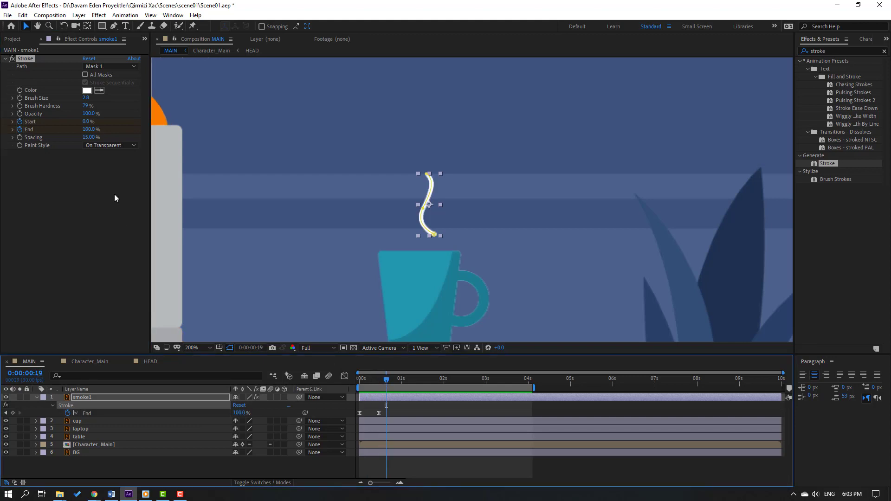
pyautogui.click(88, 123)
pyautogui.press('Return')
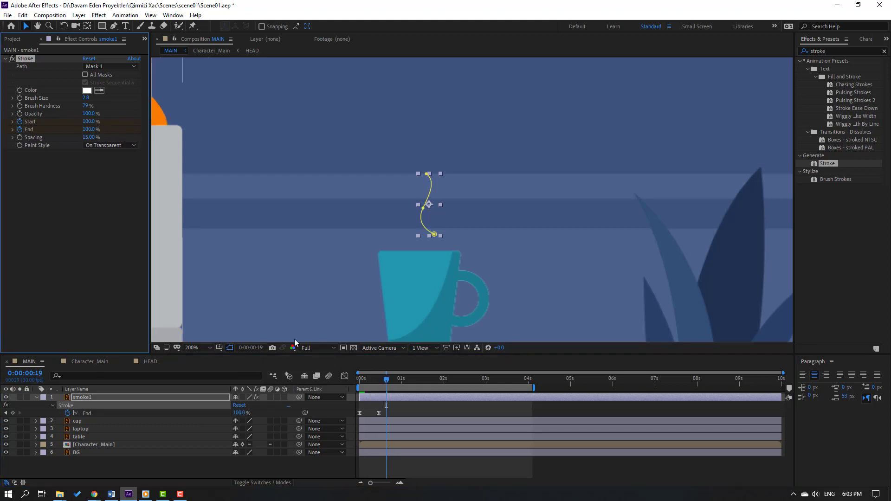
pyautogui.press('u')
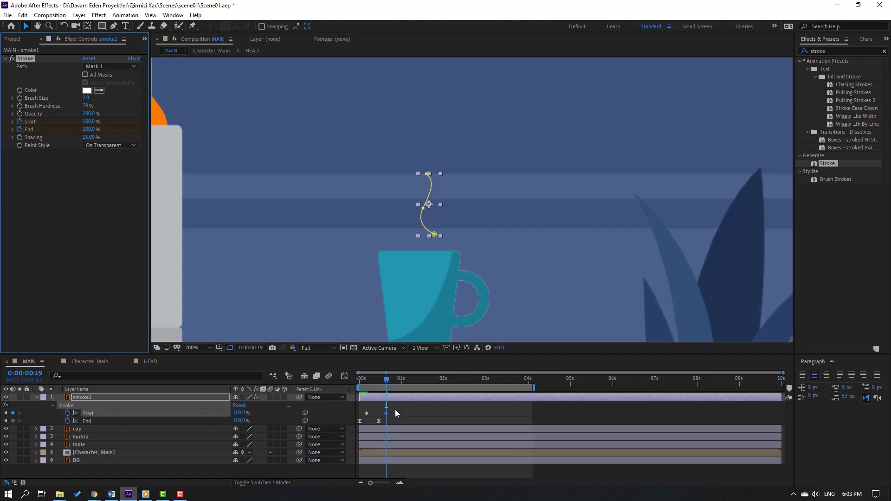
# Apply Easy Ease to both Stroke Start keyframes and preview the smoke over the cup
pyautogui.moveTo(407, 407); pyautogui.dragTo(366, 418)
pyautogui.rightClick(367, 413)
pyautogui.moveTo(409, 461)
pyautogui.click(499, 339)
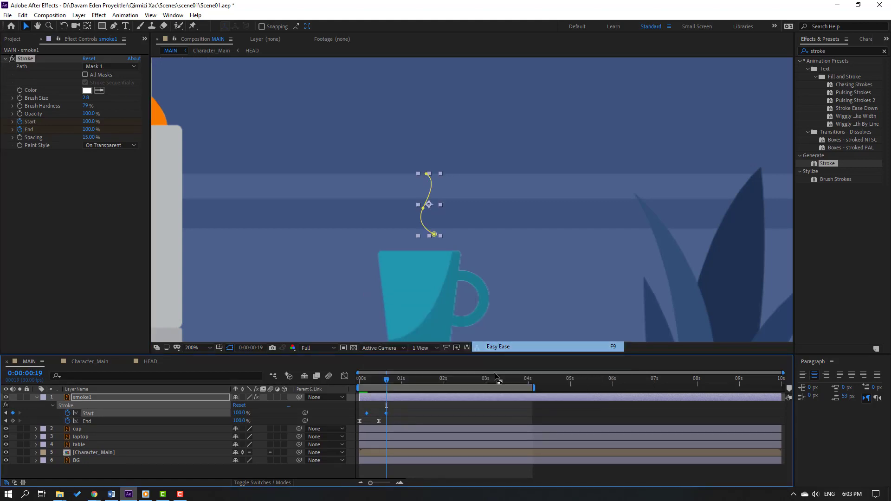
pyautogui.scroll(-1, 263, 221)
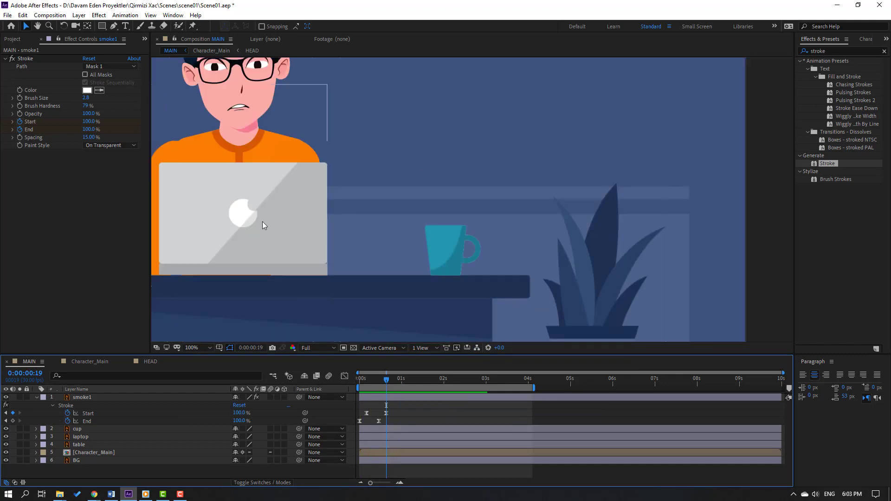
pyautogui.press('.')
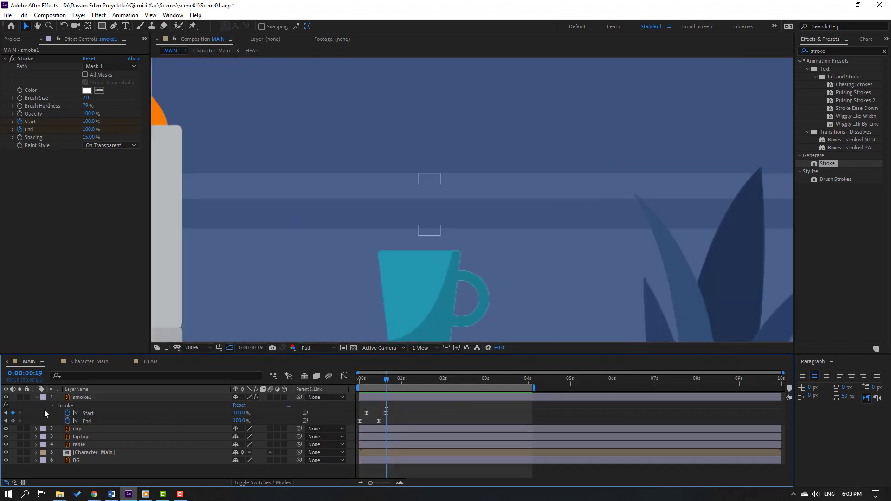
# Split the smoke1 layer at 0:00:00:19, delete the part after the split, and collapse the remaining layer
pyautogui.click(88, 399)
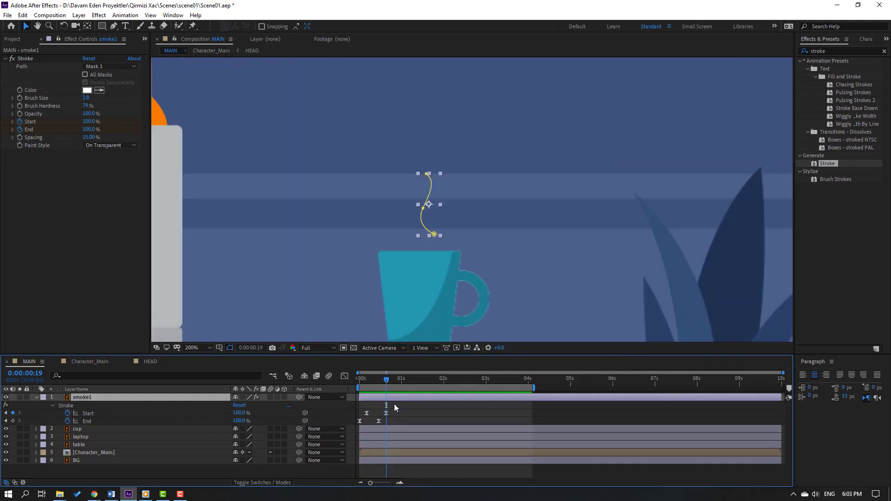
pyautogui.click(22, 15)
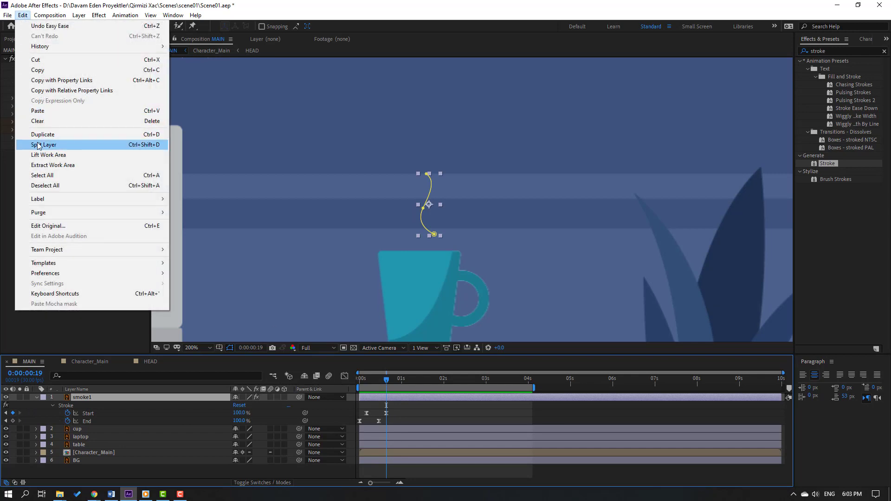
pyautogui.click(112, 145)
pyautogui.press('Delete')
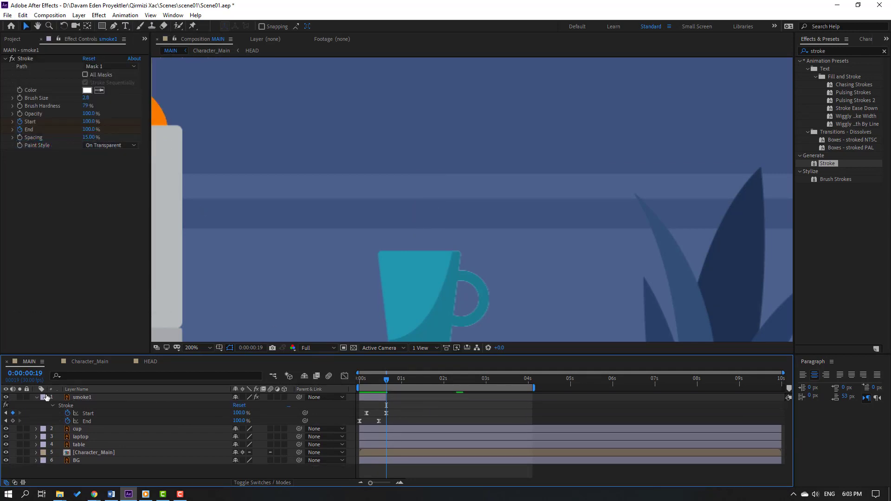
pyautogui.click(36, 399)
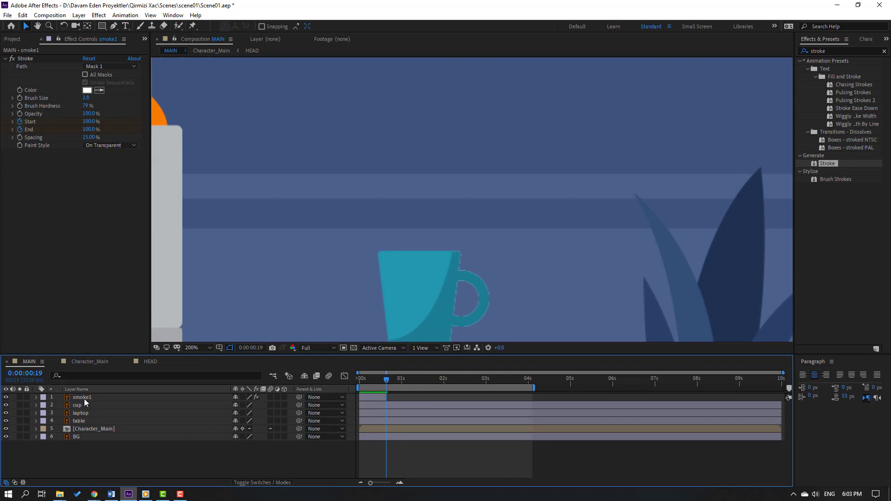
# Duplicate smoke1 at 0:00:00:11, move the copy left of the original smoke line, and delay its layer by about 5 frames
pyautogui.moveTo(389, 380); pyautogui.dragTo(375, 379)
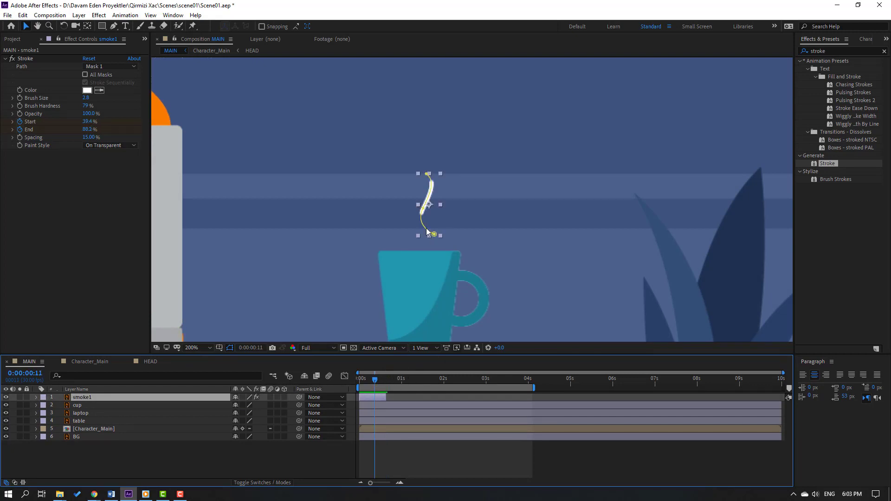
pyautogui.hotkey('ctrl', 'd')
pyautogui.moveTo(425, 224); pyautogui.dragTo(402, 224)
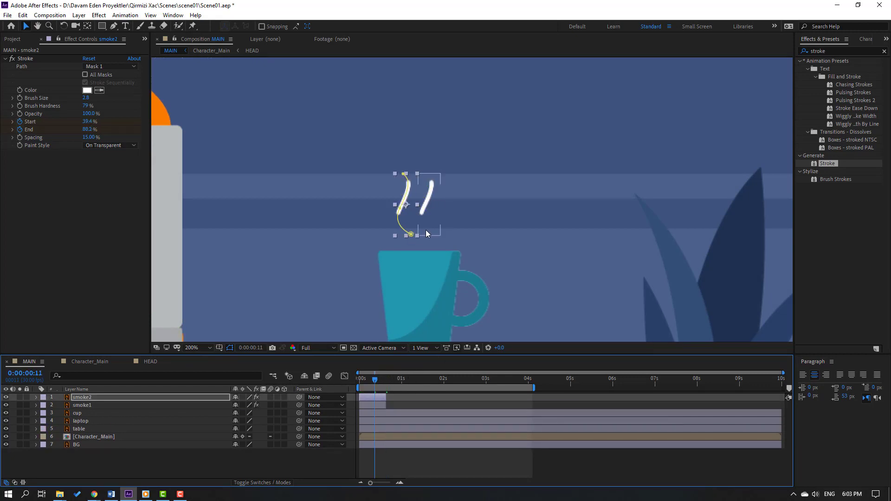
pyautogui.moveTo(369, 399); pyautogui.dragTo(376, 397)
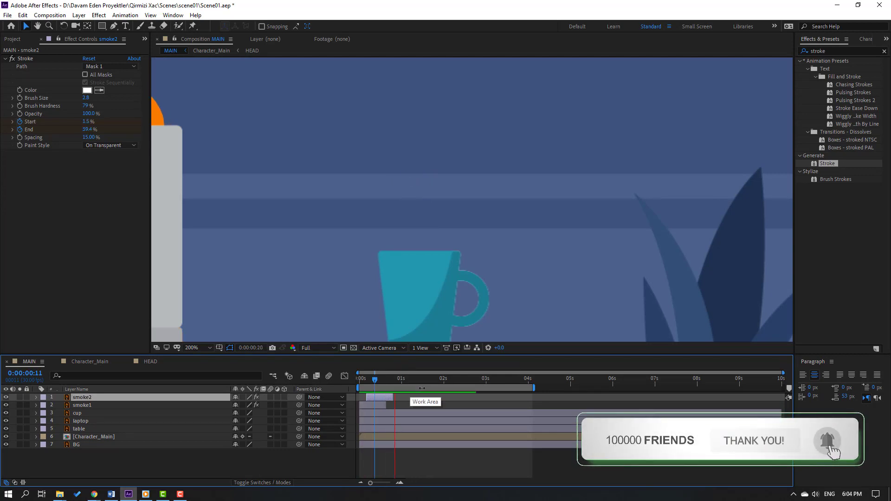
# Pre-compose the smoke1 and smoke2 layers into a new composition named smoke, moving all attributes into it
pyautogui.click(390, 379)
pyautogui.moveTo(390, 379); pyautogui.dragTo(360, 379)
pyautogui.click(88, 406)
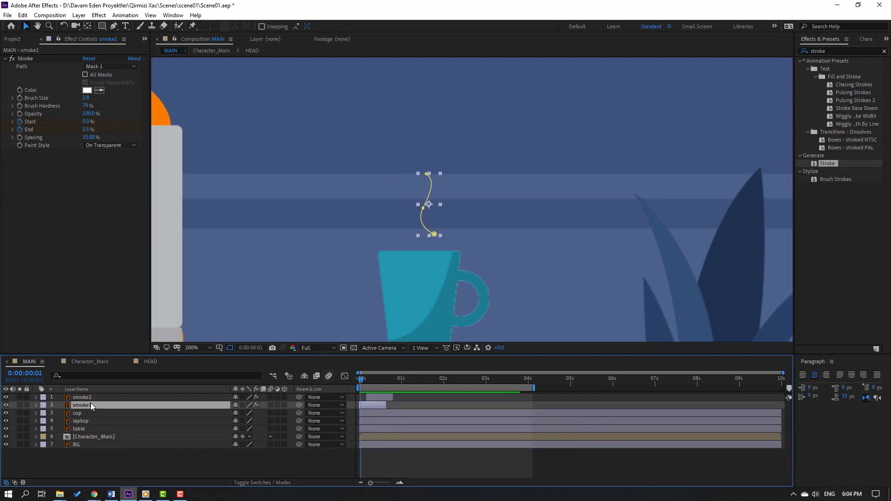
pyautogui.keyDown('ctrl'); pyautogui.click(82, 398); pyautogui.keyUp('ctrl')
pyautogui.rightClick(82, 398)
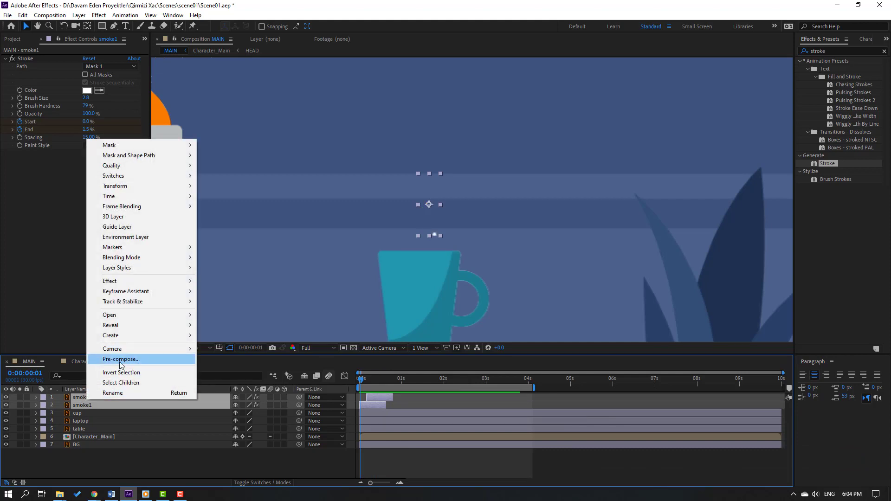
pyautogui.click(120, 361)
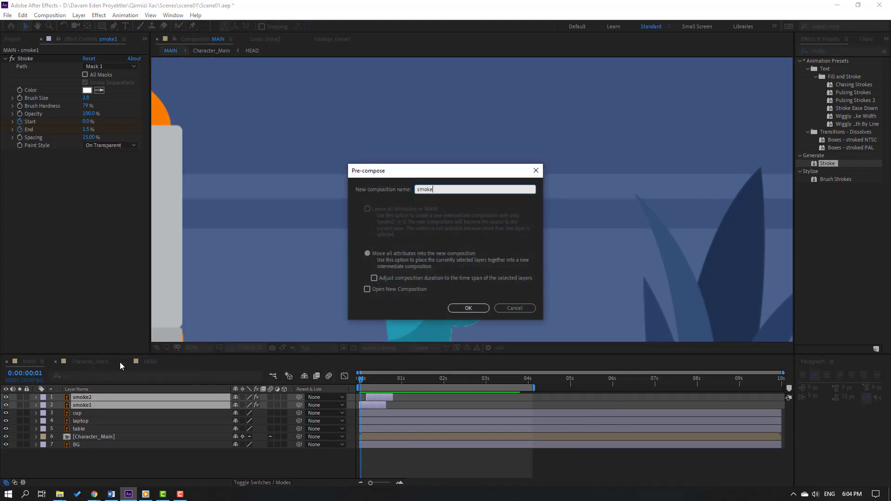
pyautogui.click(460, 309)
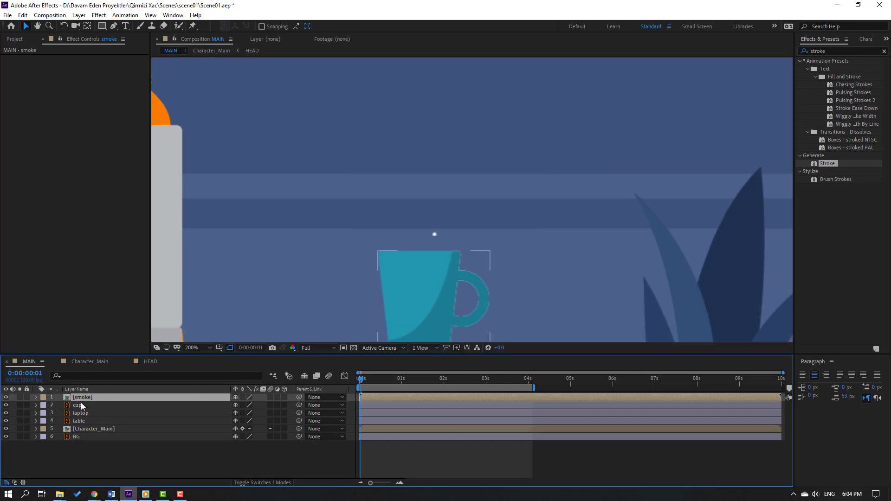
# Shorten the smoke composition's work area to the end of smoke2, trim the composition to it, and return to MAIN
pyautogui.doubleClick(82, 398)
pyautogui.moveTo(540, 390); pyautogui.dragTo(414, 386)
pyautogui.rightClick(391, 388)
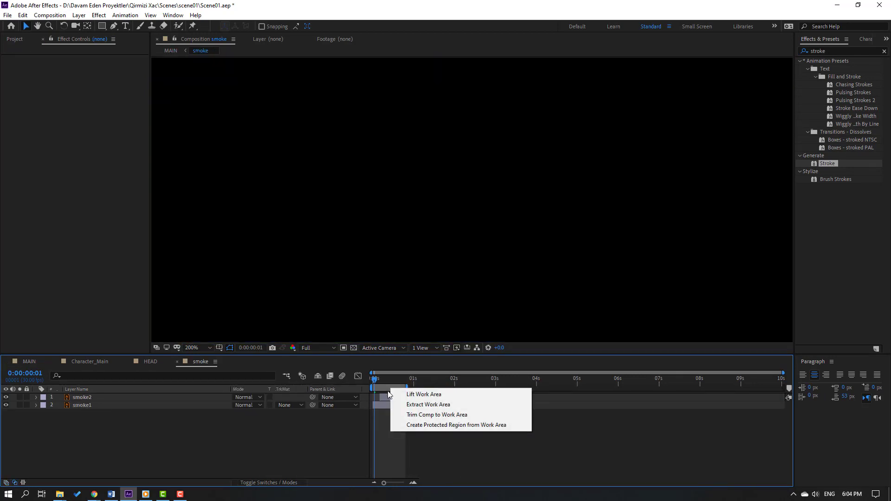
pyautogui.click(449, 415)
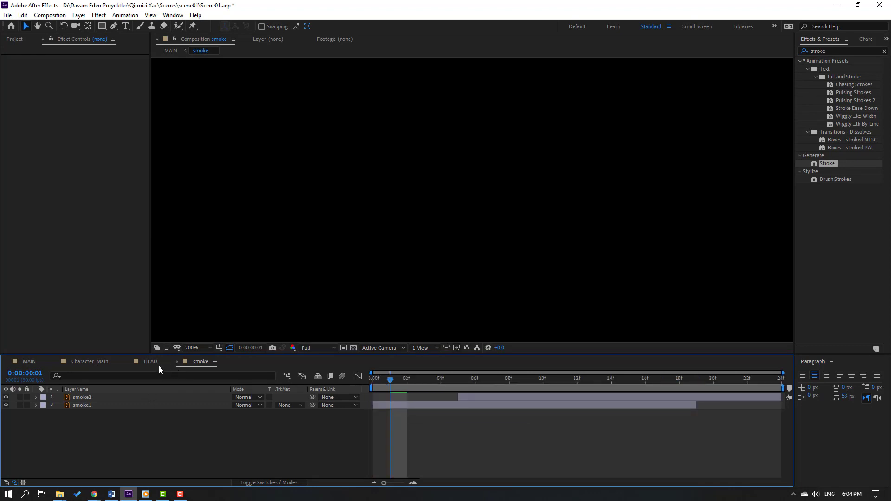
pyautogui.click(177, 362)
pyautogui.click(28, 362)
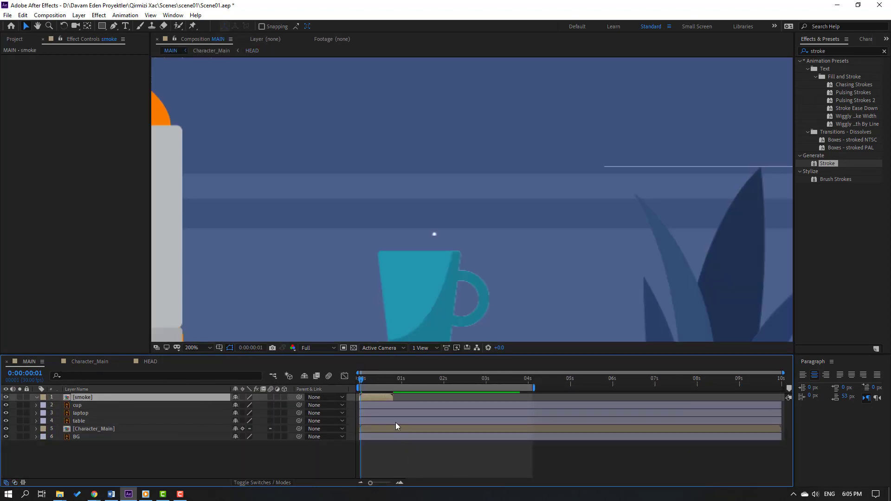
# Duplicate the smoke layer four times and arrange the copies end to end in time, up to about 4 seconds
pyautogui.hotkey('ctrl', 'd')
pyautogui.moveTo(371, 397); pyautogui.dragTo(464, 398)
pyautogui.hotkey('ctrl', 'd')
pyautogui.hotkey('ctrl', 'd')
pyautogui.hotkey('ctrl', 'd')
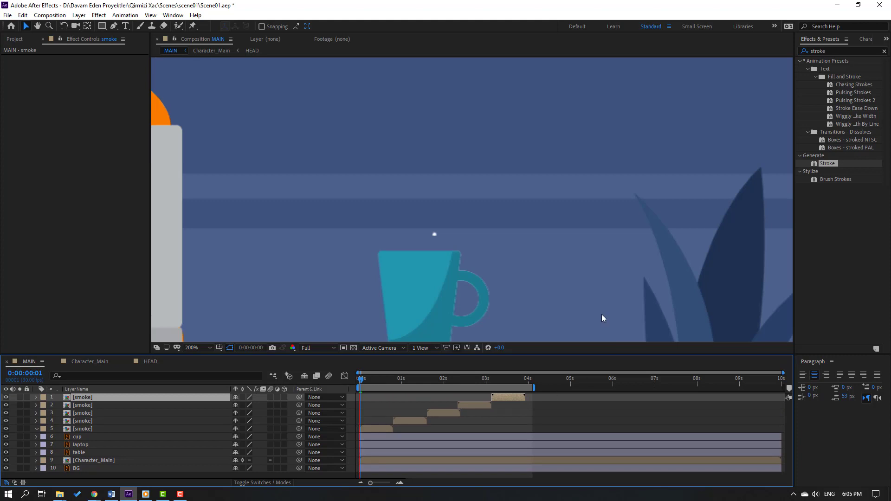
# Preview the repeating cup smoke and fit the whole scene in the composition view
pyautogui.press('space')
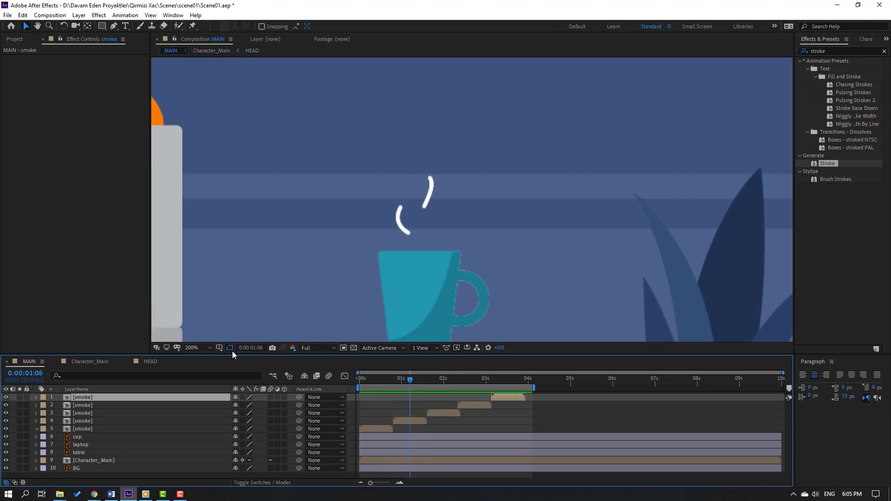
pyautogui.click(199, 348)
pyautogui.click(216, 195)
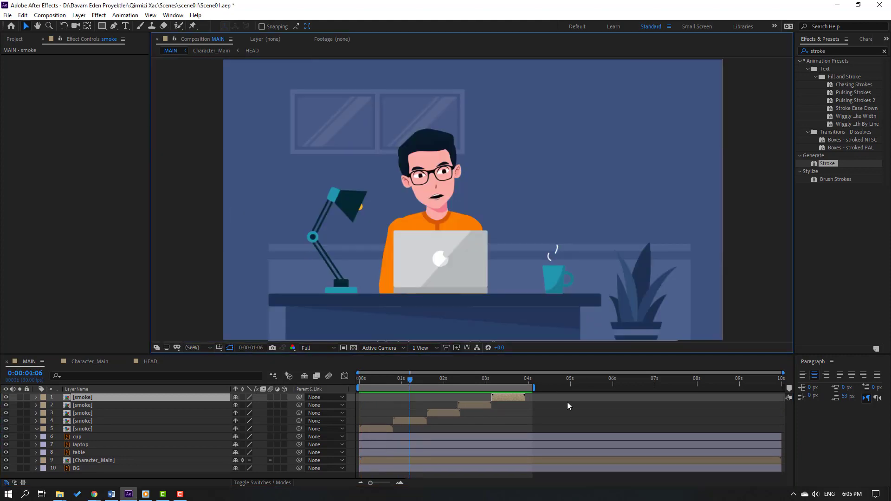